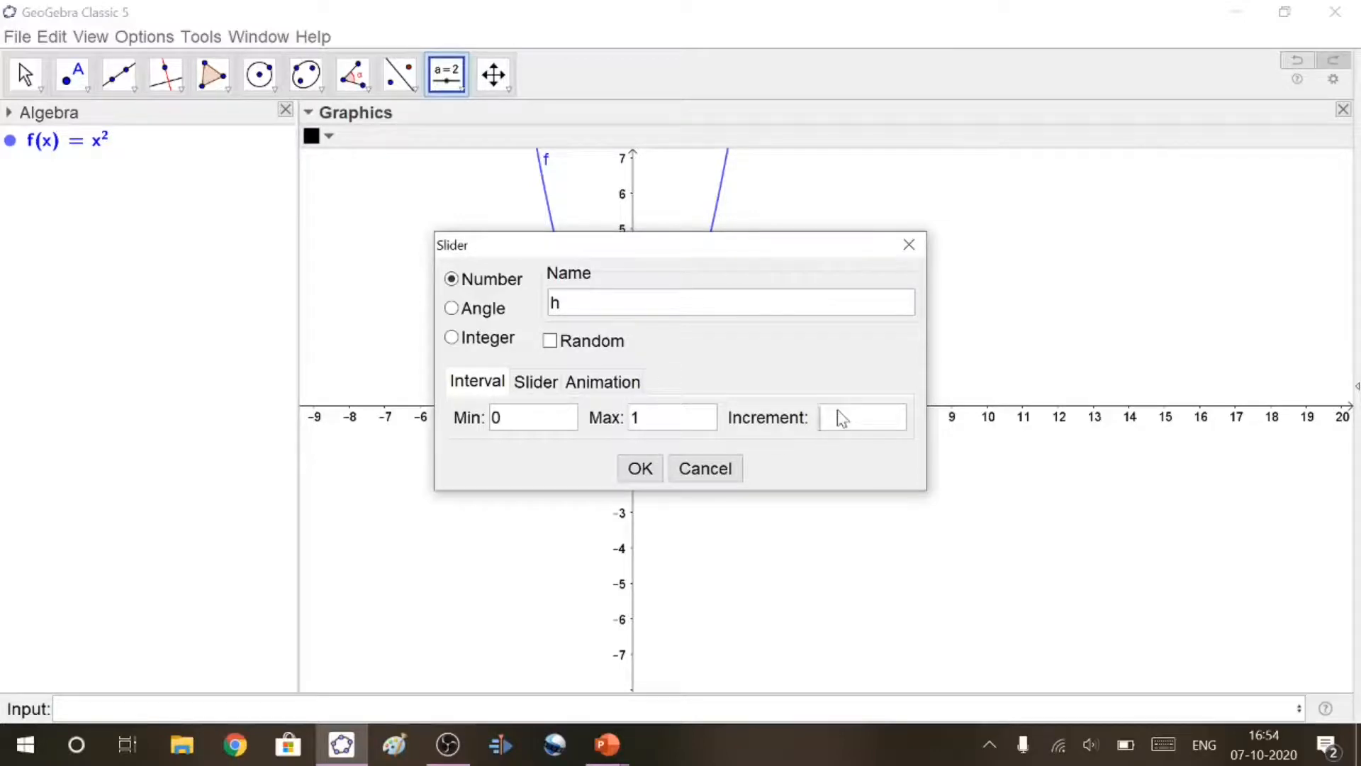
# Set the increment of slider h to .01 and create the slider
pyautogui.write('.01')
pyautogui.click(633, 468)
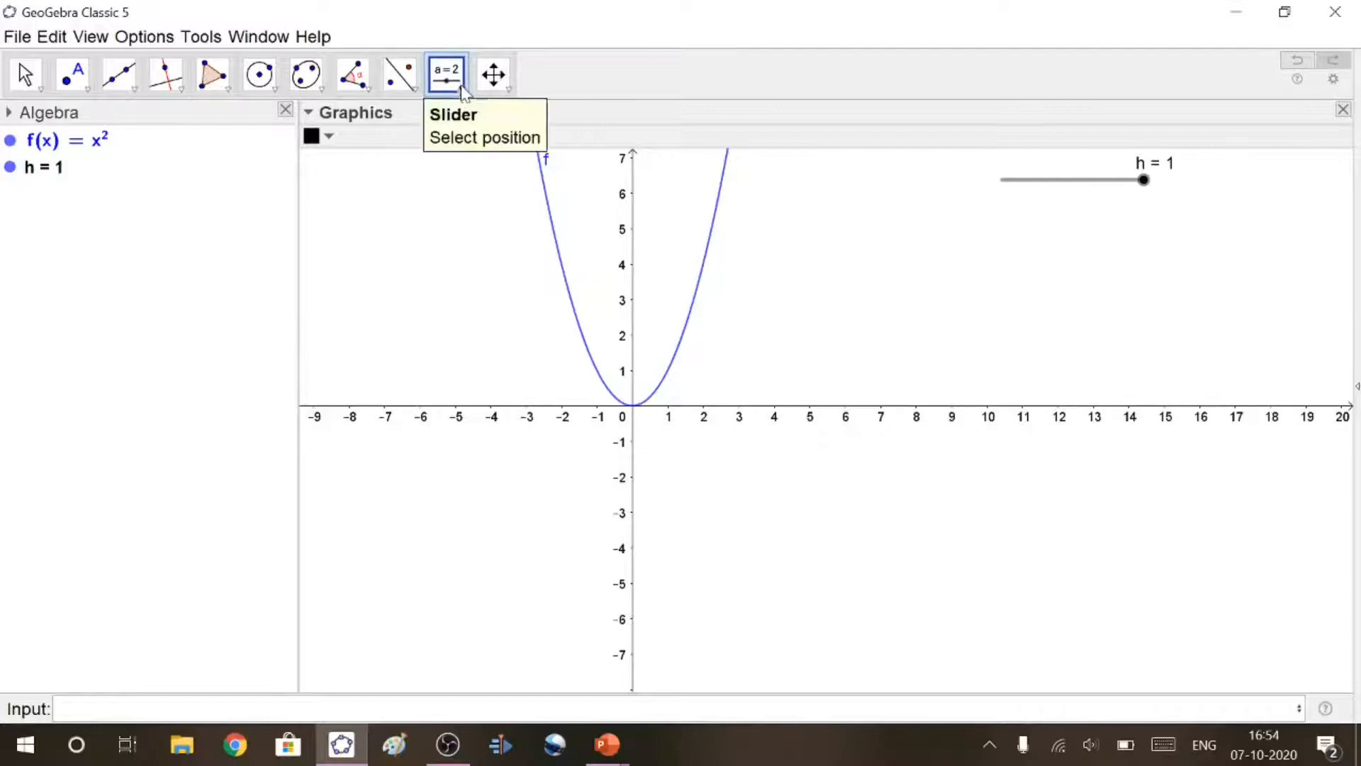
# Add a number slider a just below slider h, ranging from -5 to 5 with increment 0.1
pyautogui.click(447, 74)
pyautogui.click(479, 122)
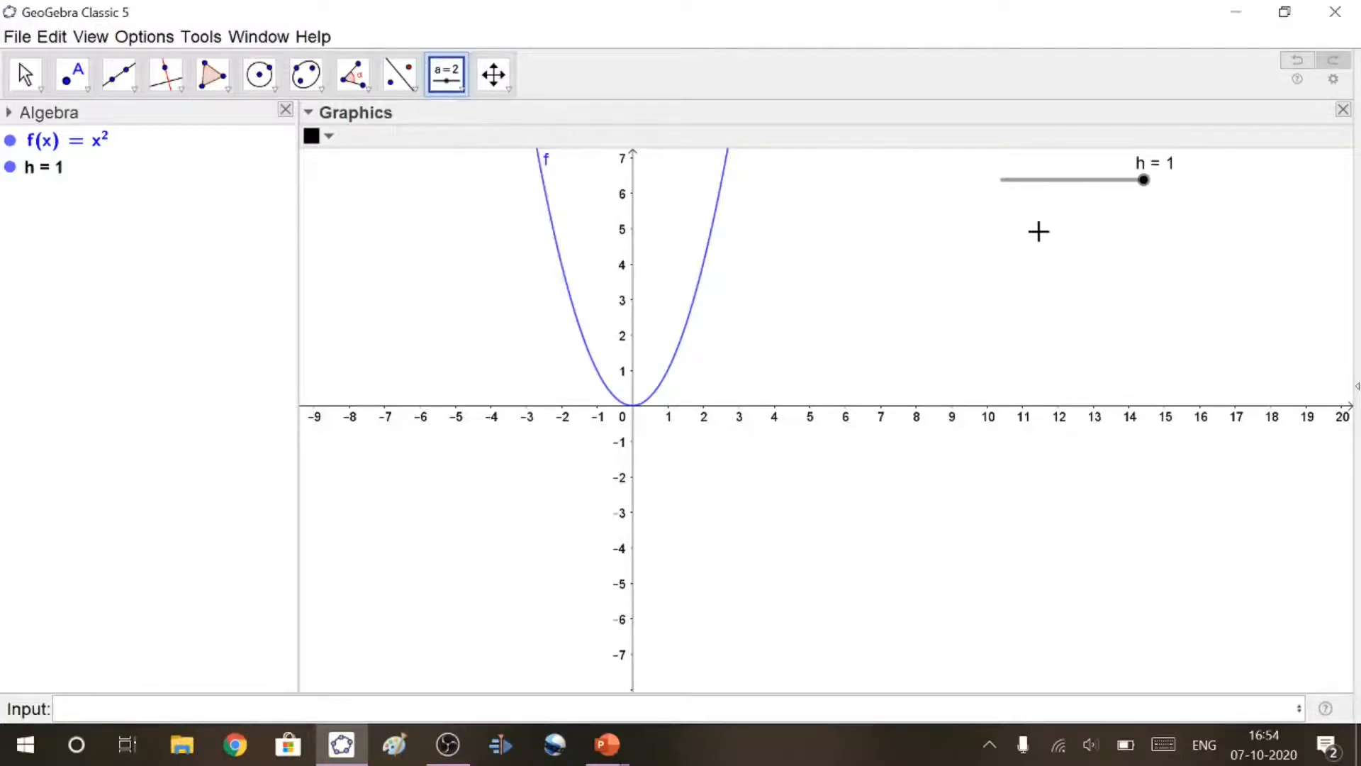
pyautogui.click(1038, 234)
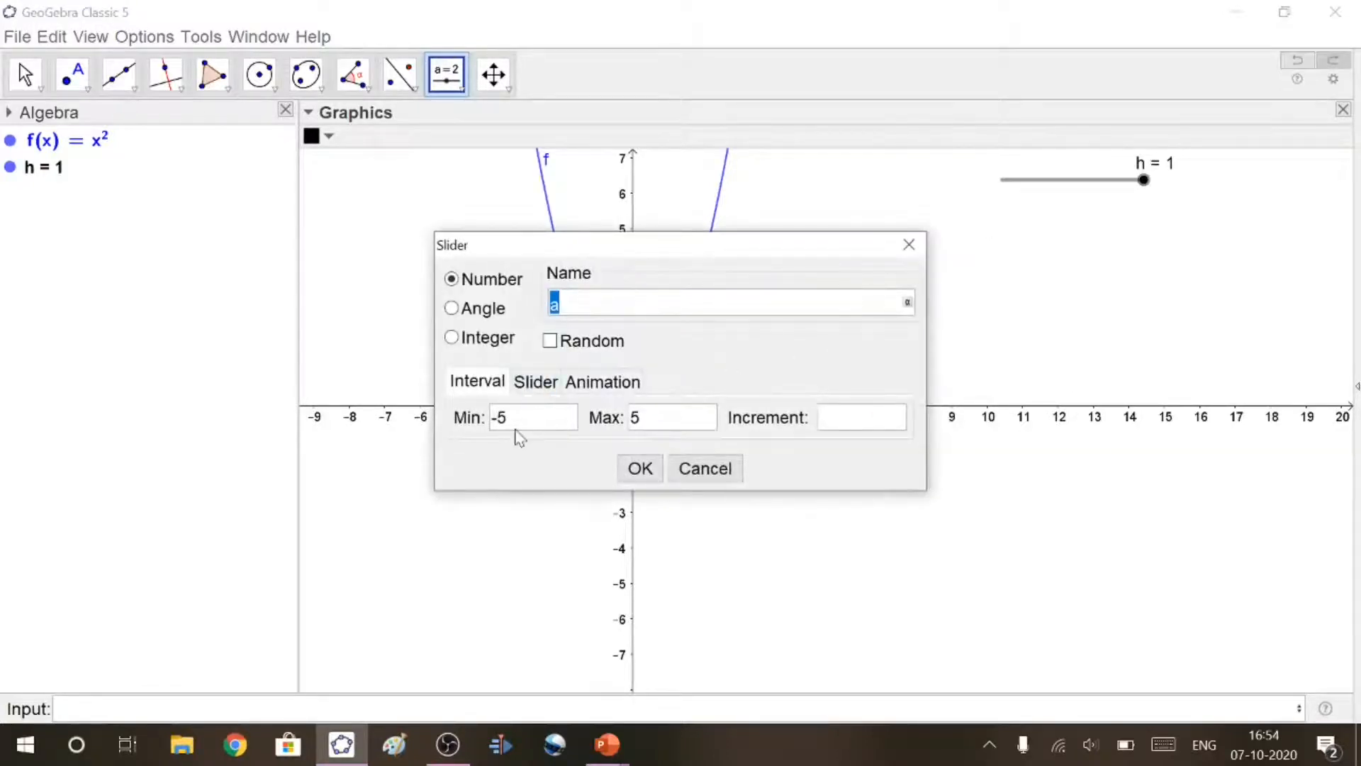
pyautogui.click(833, 424)
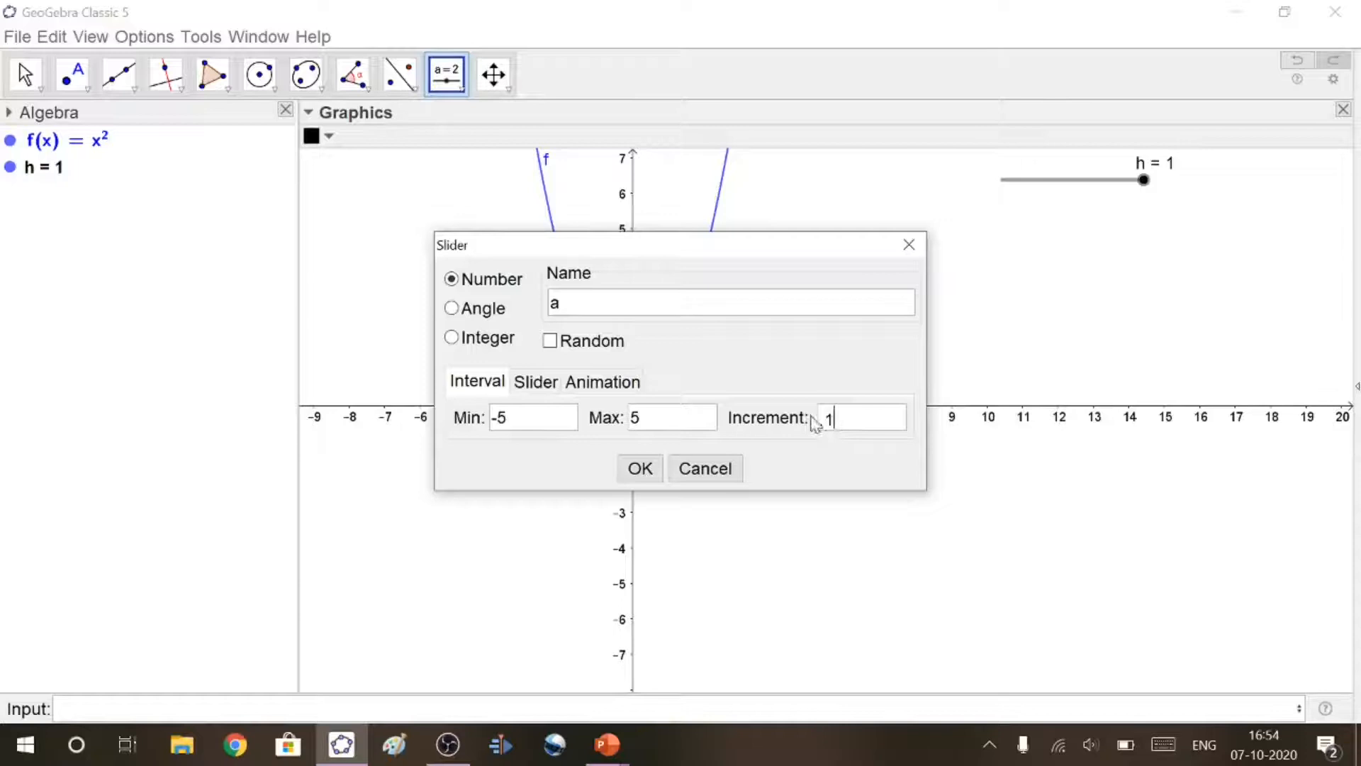
pyautogui.click(642, 469)
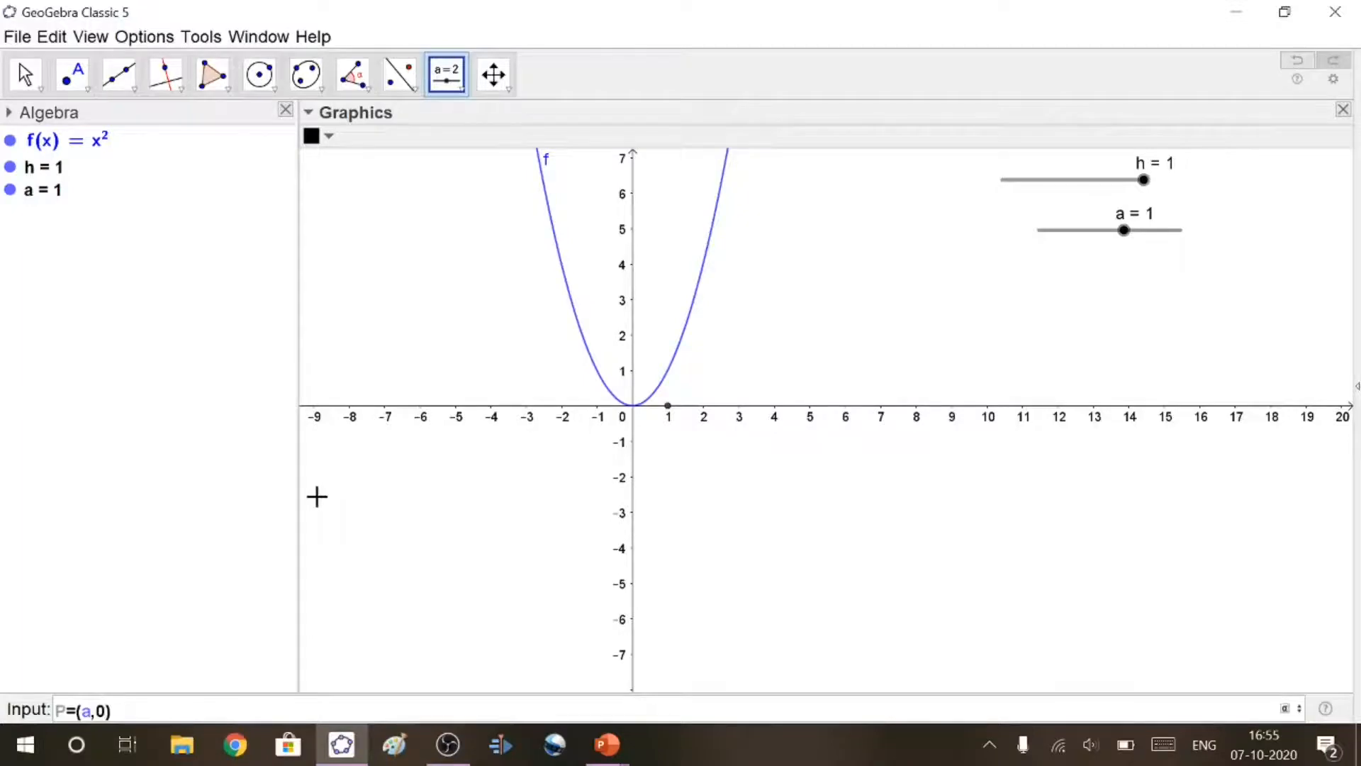
# Create the points P=(a,0), (a,f(a)) and (0,f(a))
pyautogui.press('Return')
pyautogui.write('(a,f(a))')
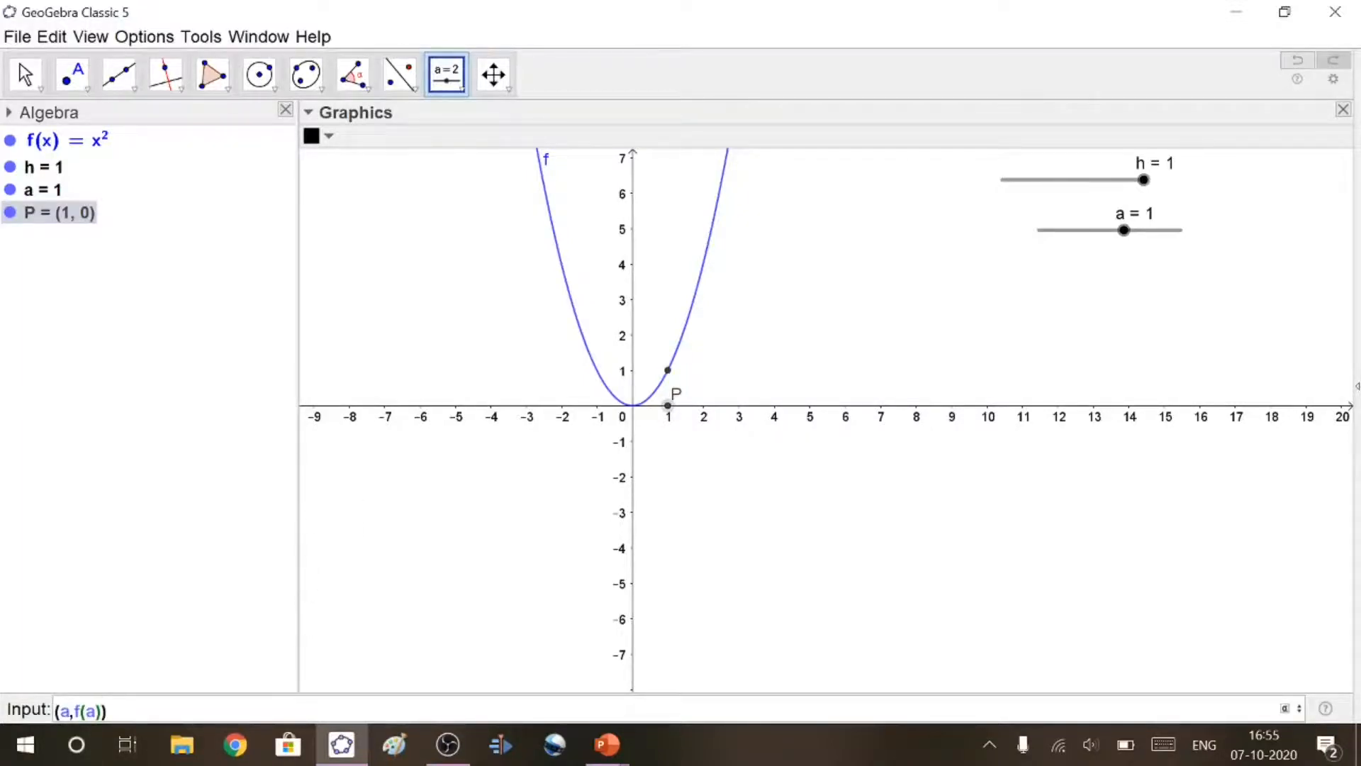
pyautogui.press('Return')
pyautogui.write('(0,f(a))')
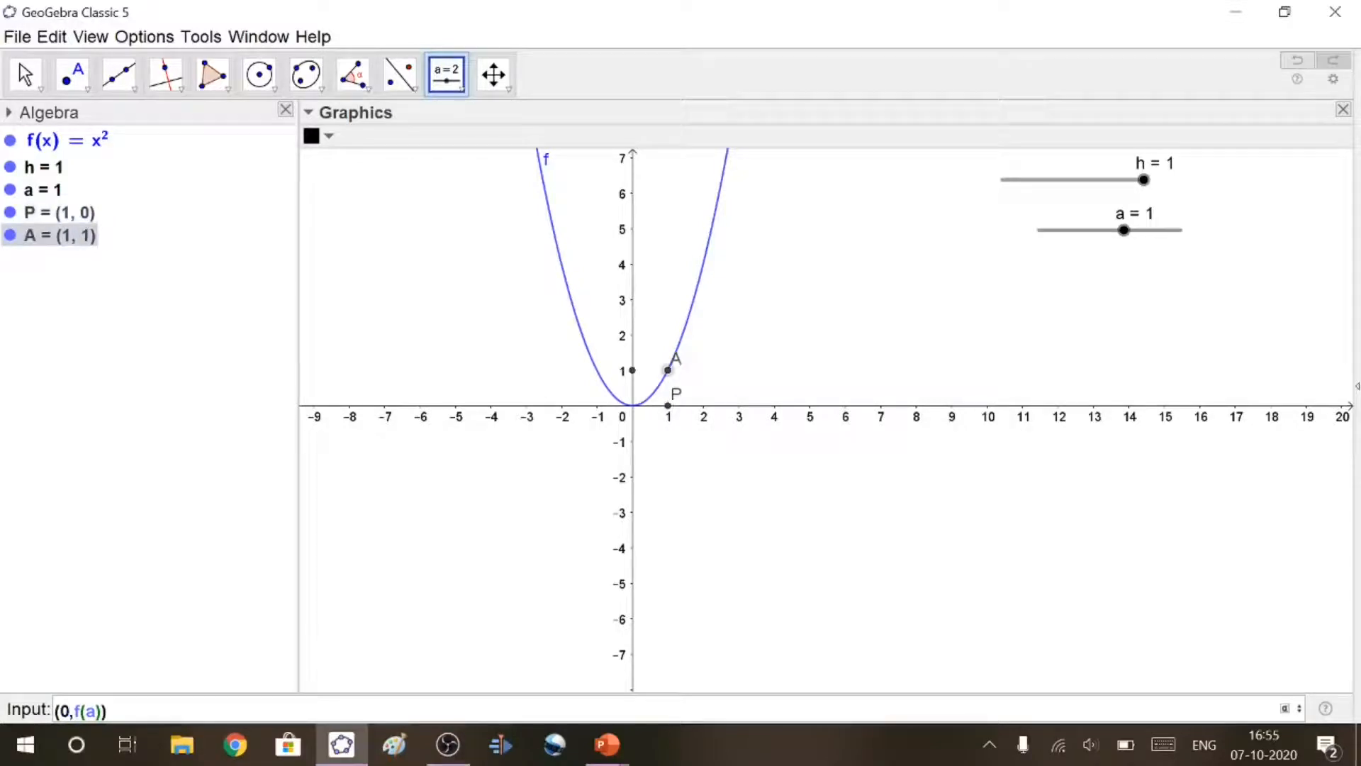
pyautogui.press('Return')
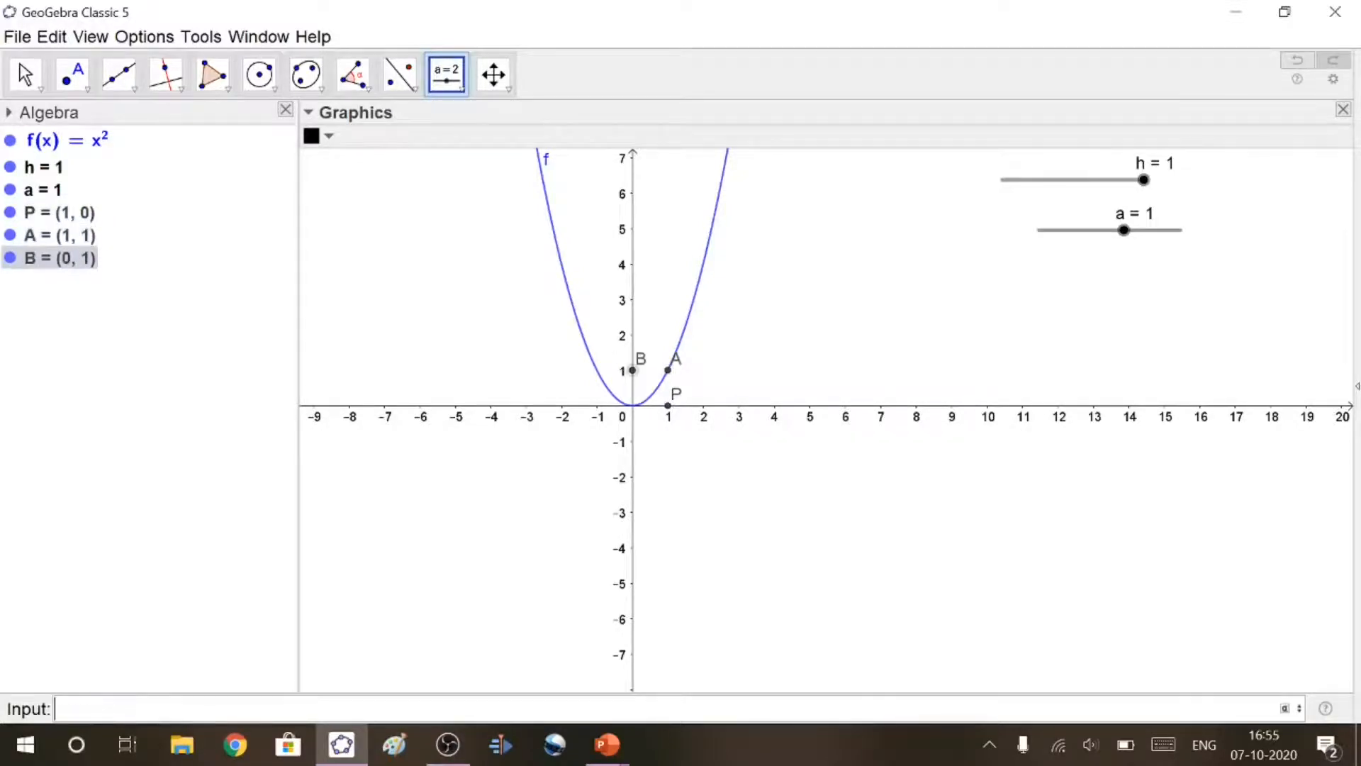
# Rename the point on the parabola above P as P_{1} and the point on the y-axis as P_{2}
pyautogui.rightClick(669, 374)
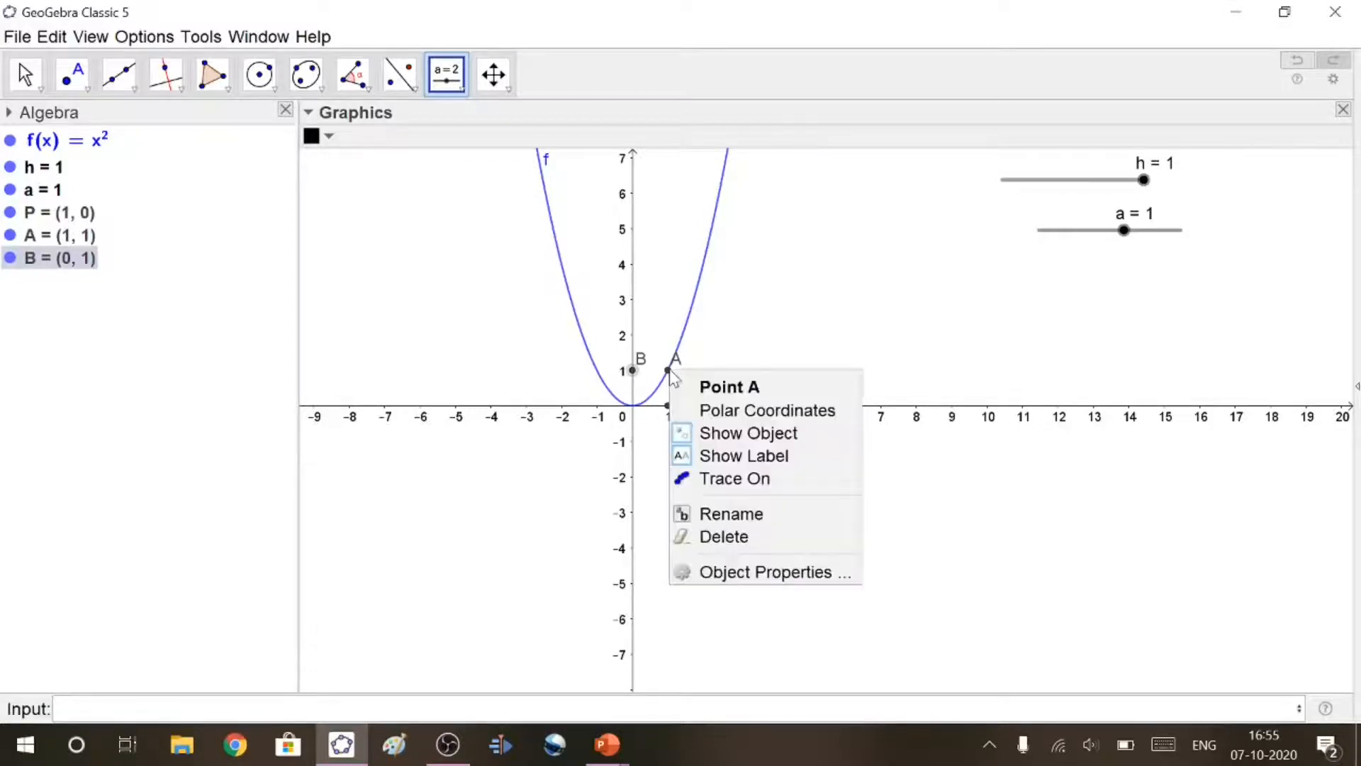
pyautogui.click(744, 514)
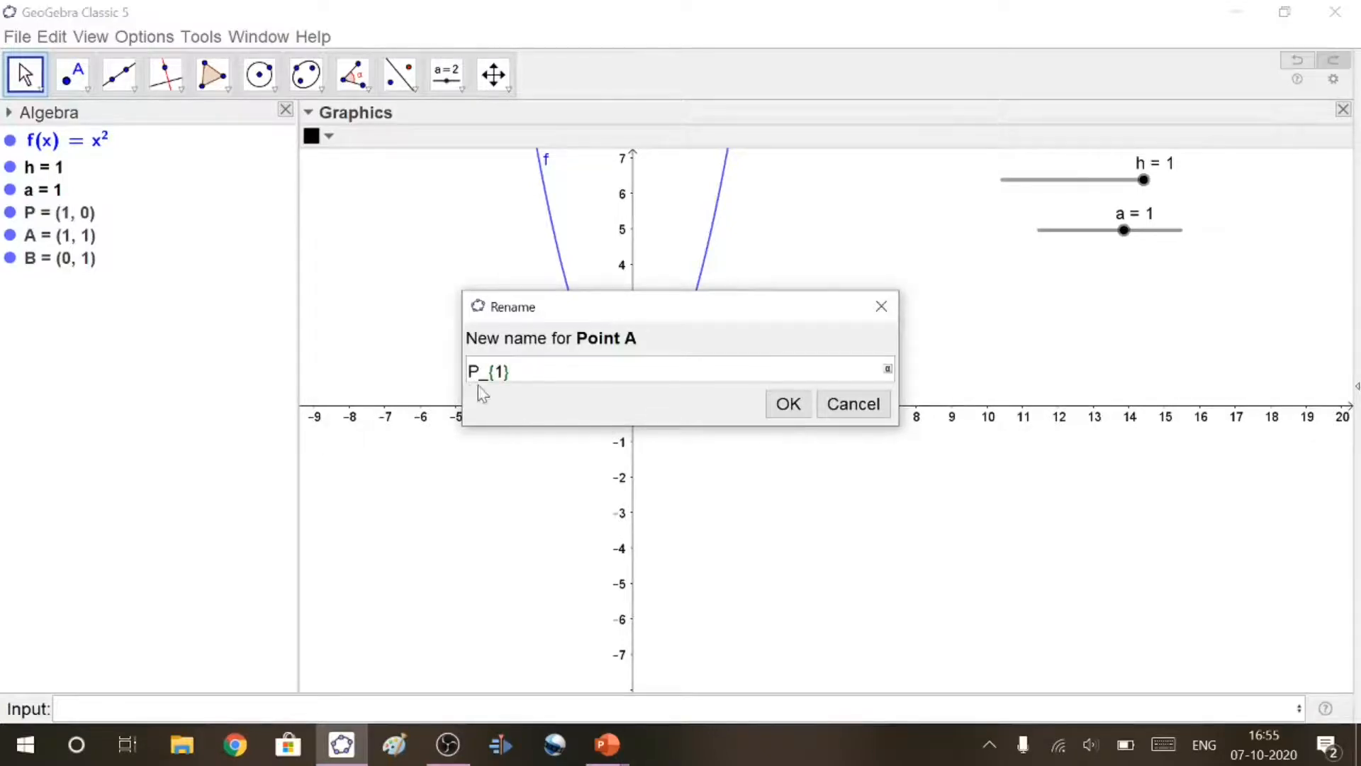
pyautogui.click(793, 407)
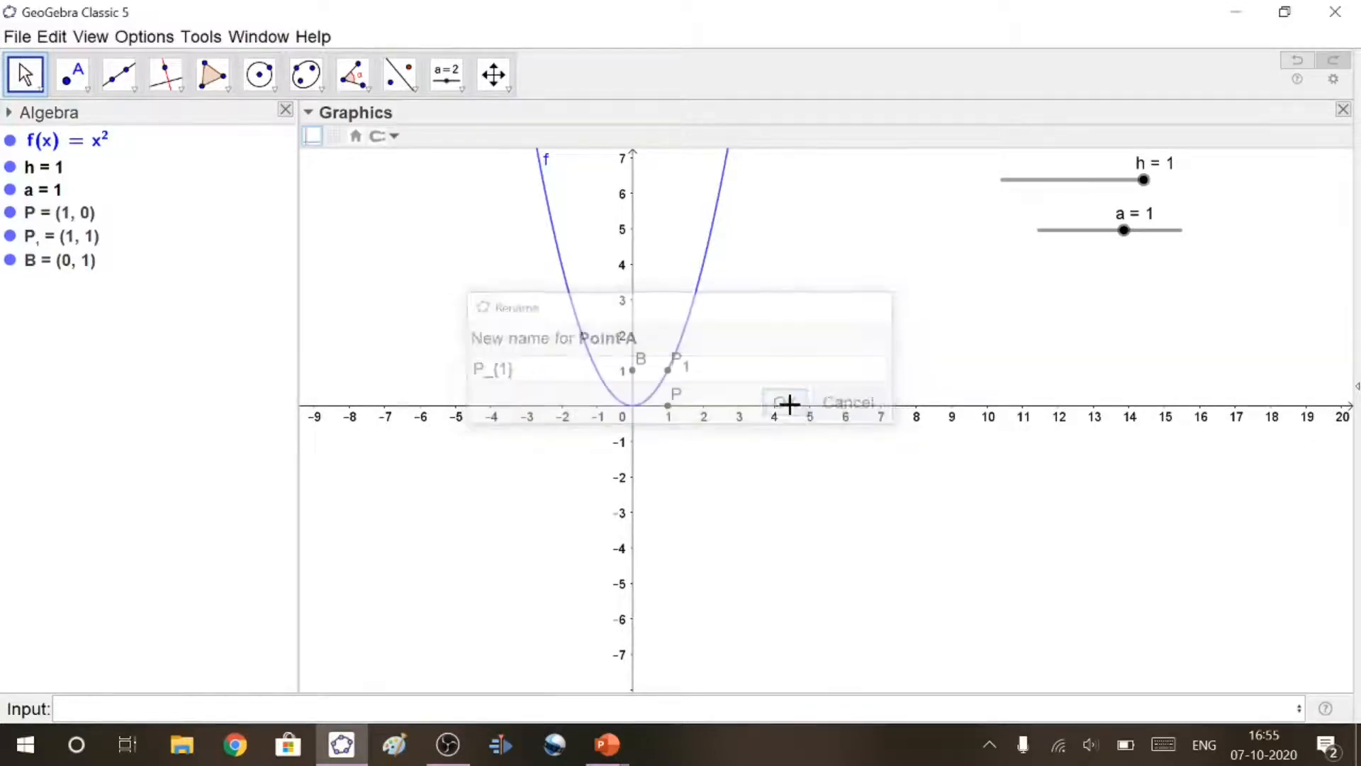
pyautogui.rightClick(637, 376)
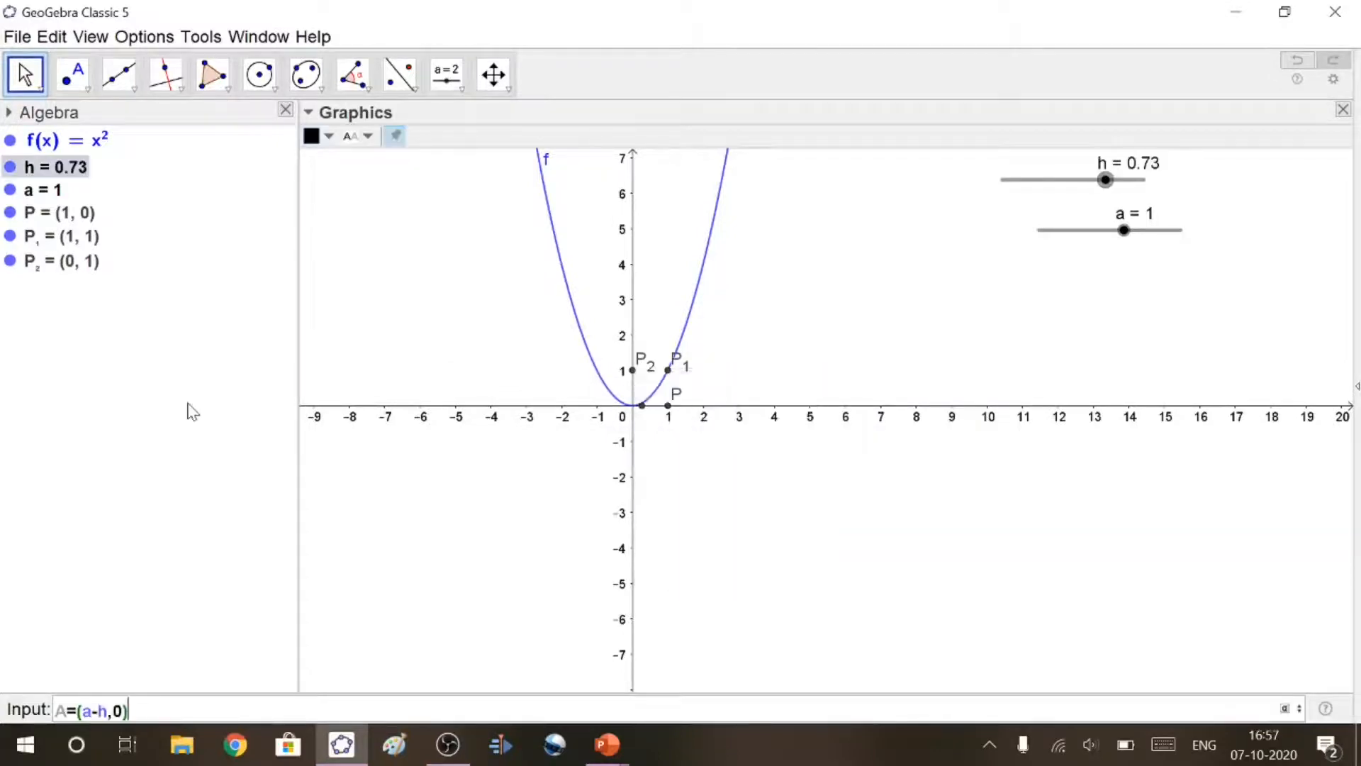
# Create the points A=(a-h,0), (a-h,f(a-h)) and (0,f(a-h))
pyautogui.press('Return')
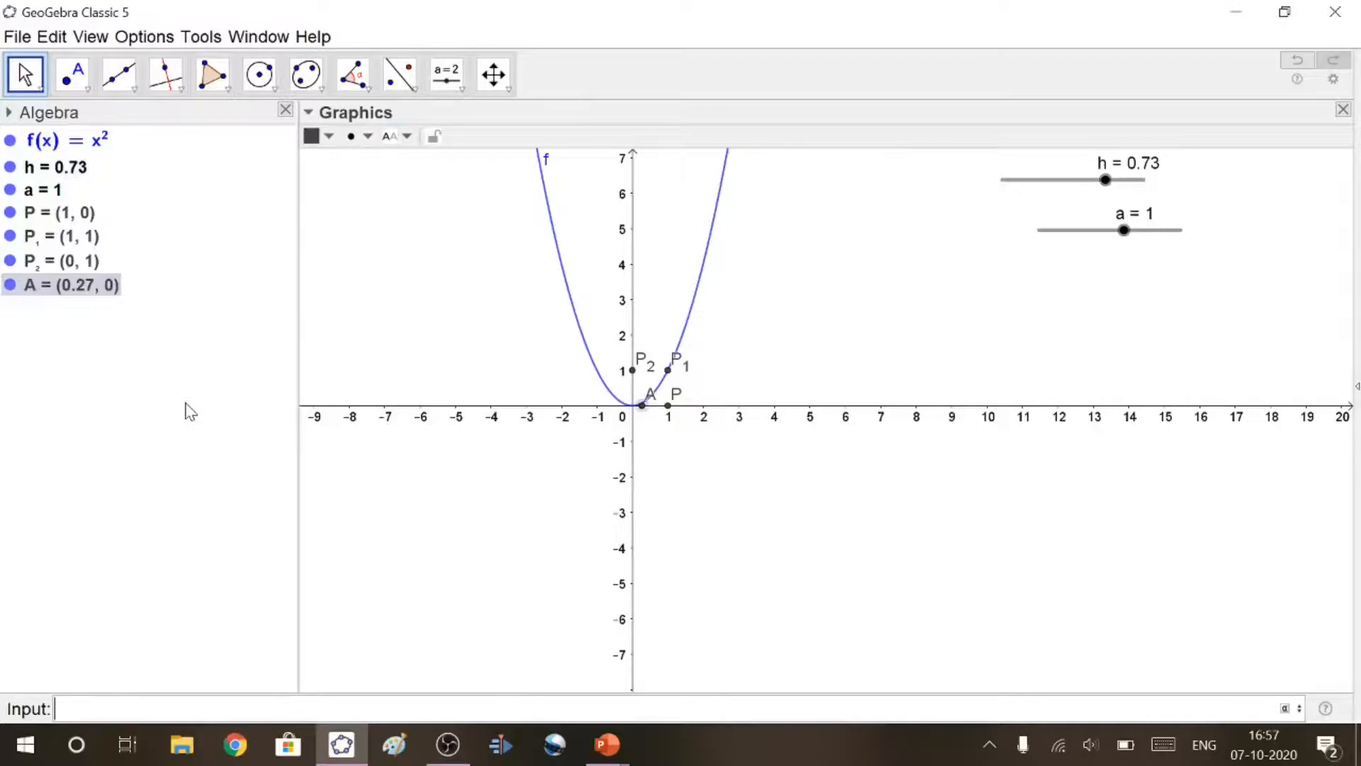
pyautogui.write('(a-h,f(a-h))')
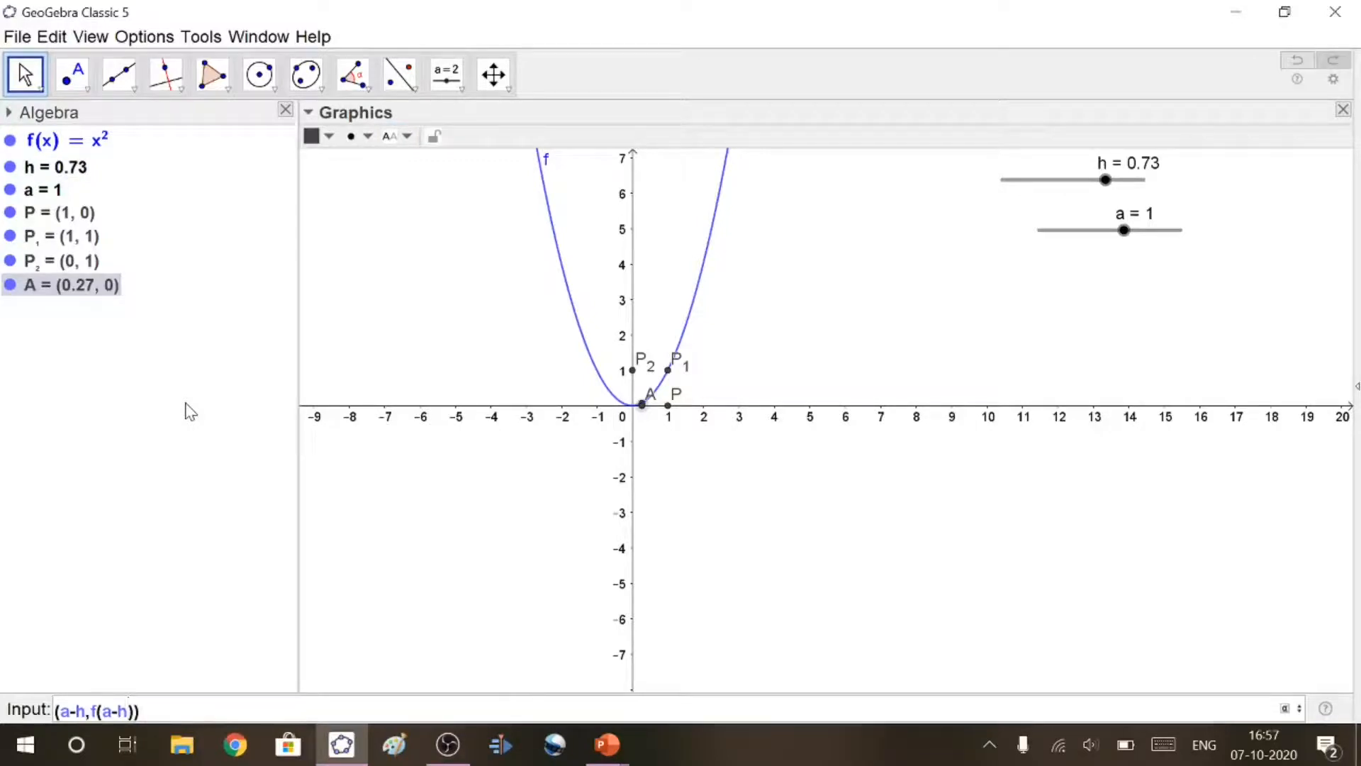
pyautogui.press('Return')
pyautogui.write('(0,f(a-h')
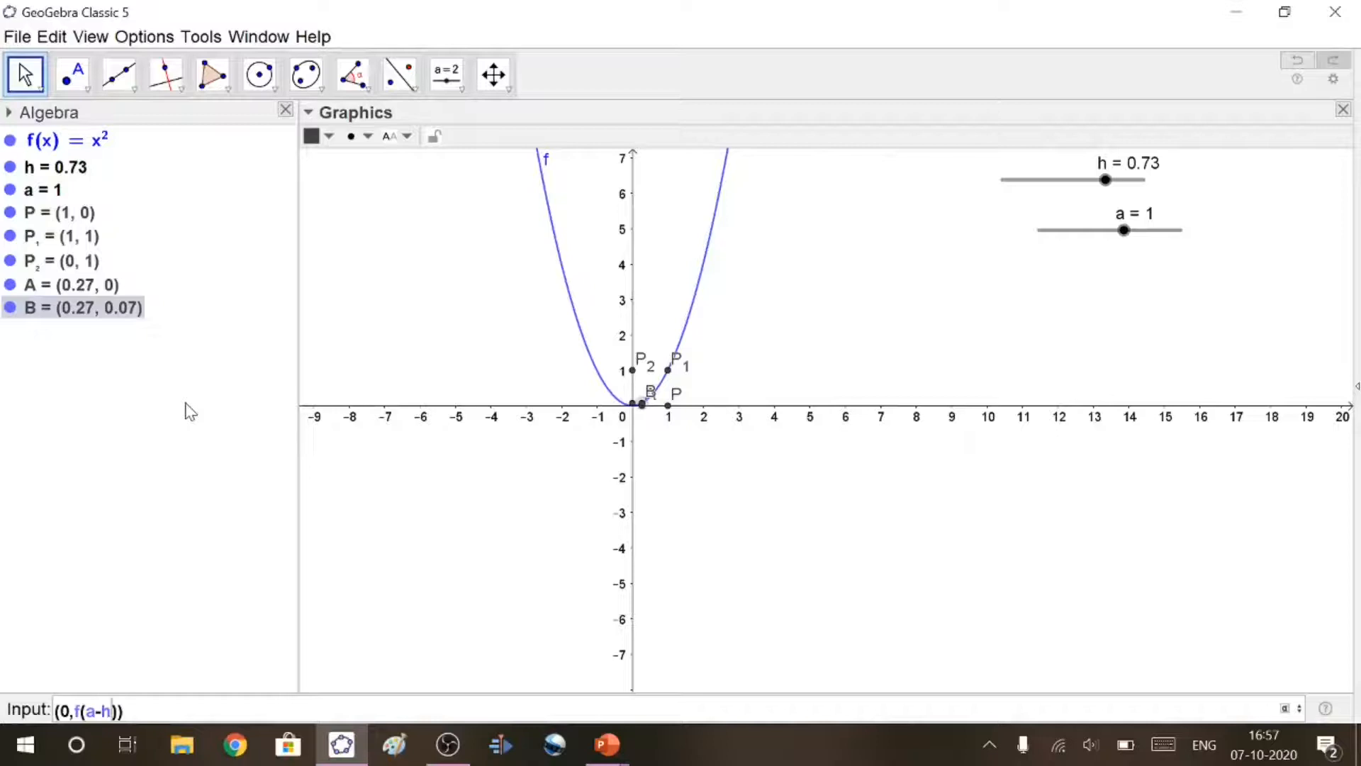
pyautogui.press('Return')
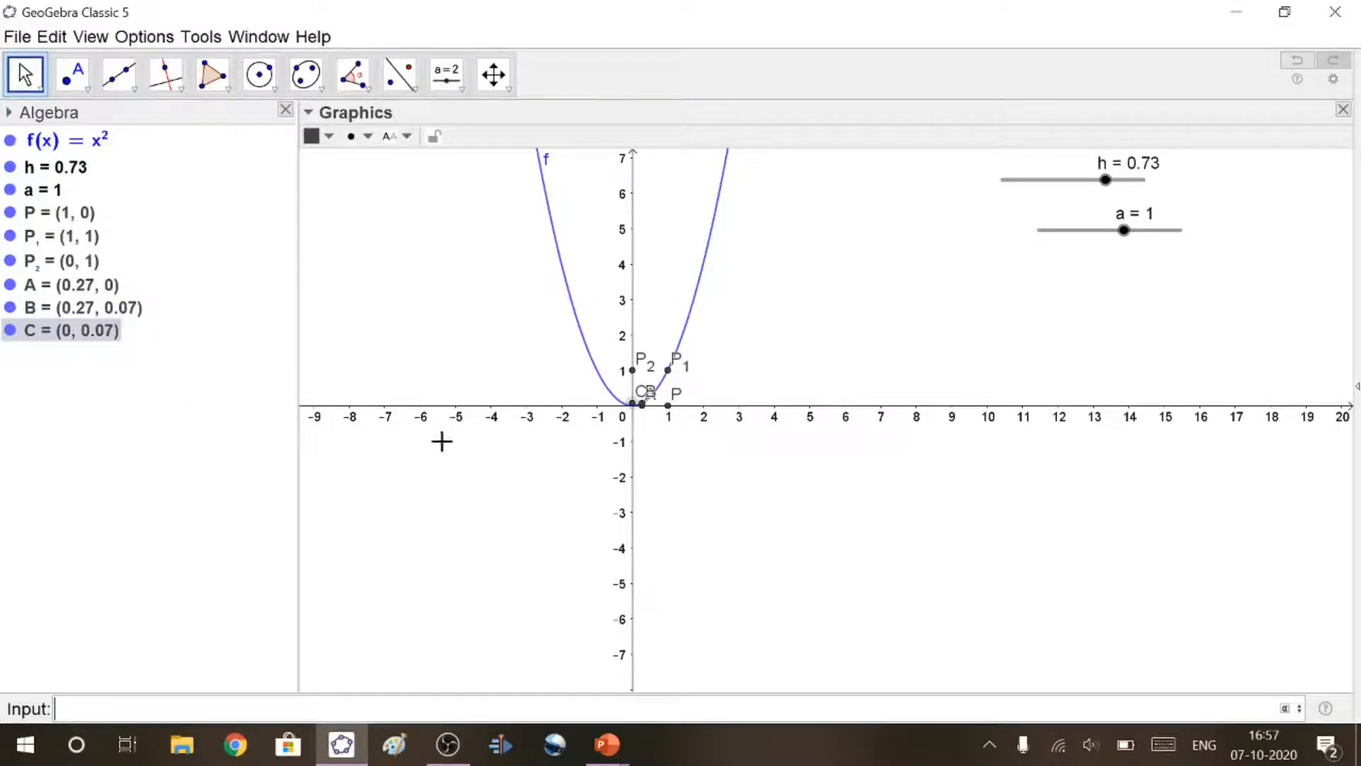
# Rename point B on the parabola as A_1 and point C on the y-axis as A_2
pyautogui.rightClick(673, 357)
pyautogui.click(728, 500)
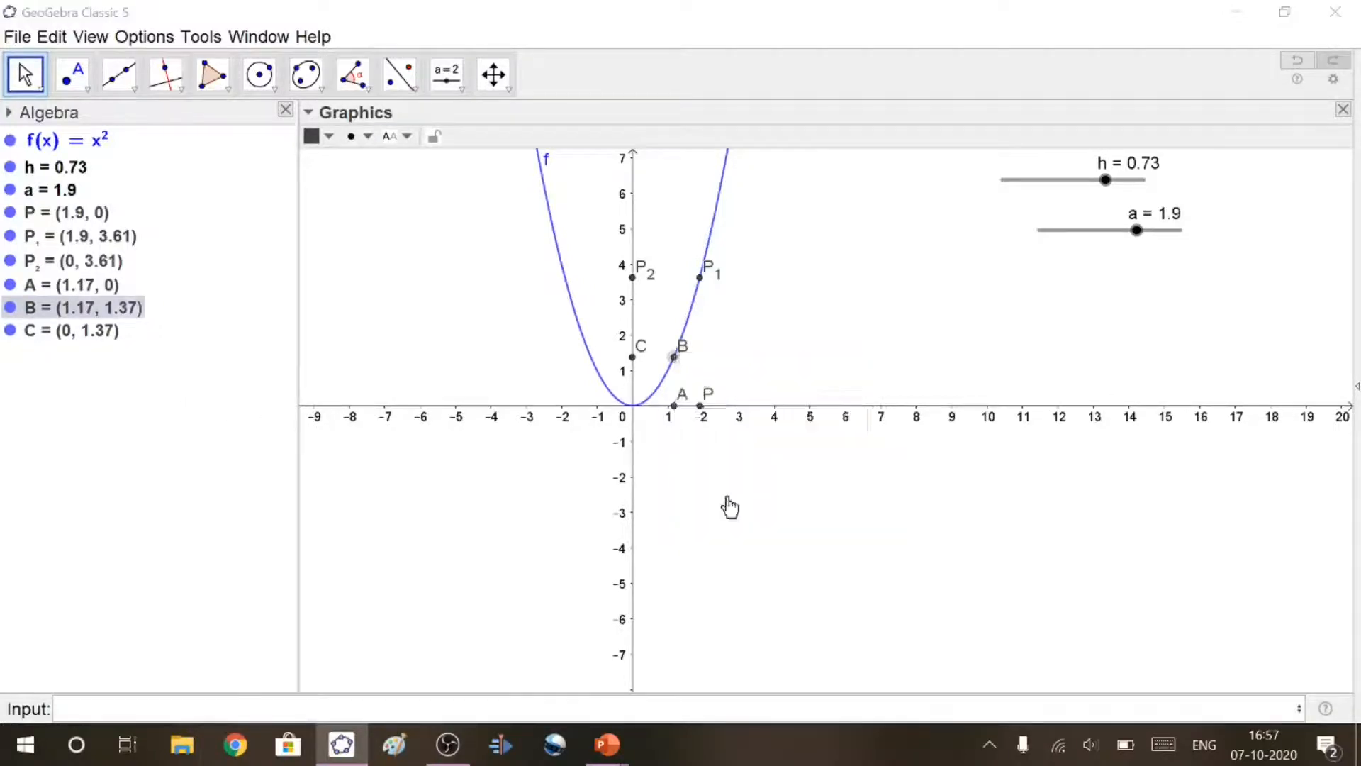
pyautogui.write('A1')
pyautogui.press('Return')
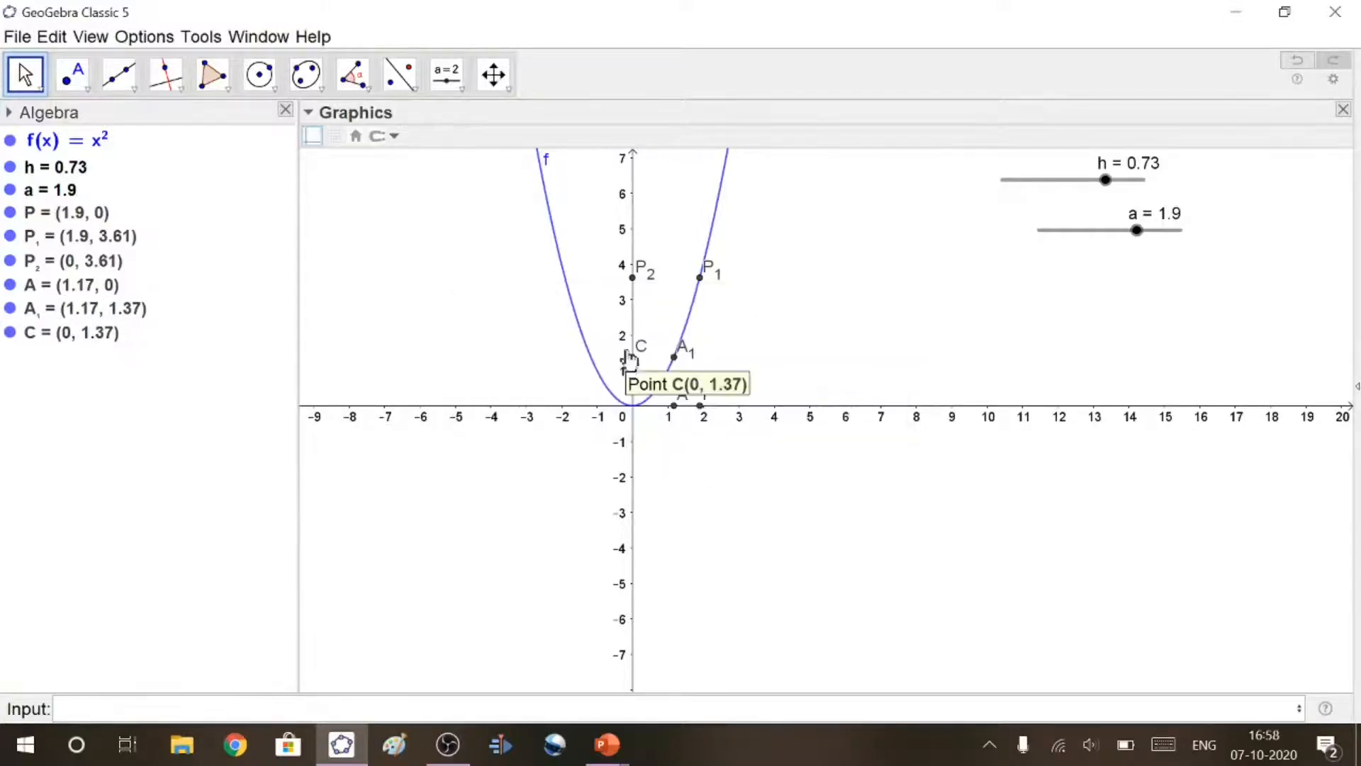
pyautogui.rightClick(632, 356)
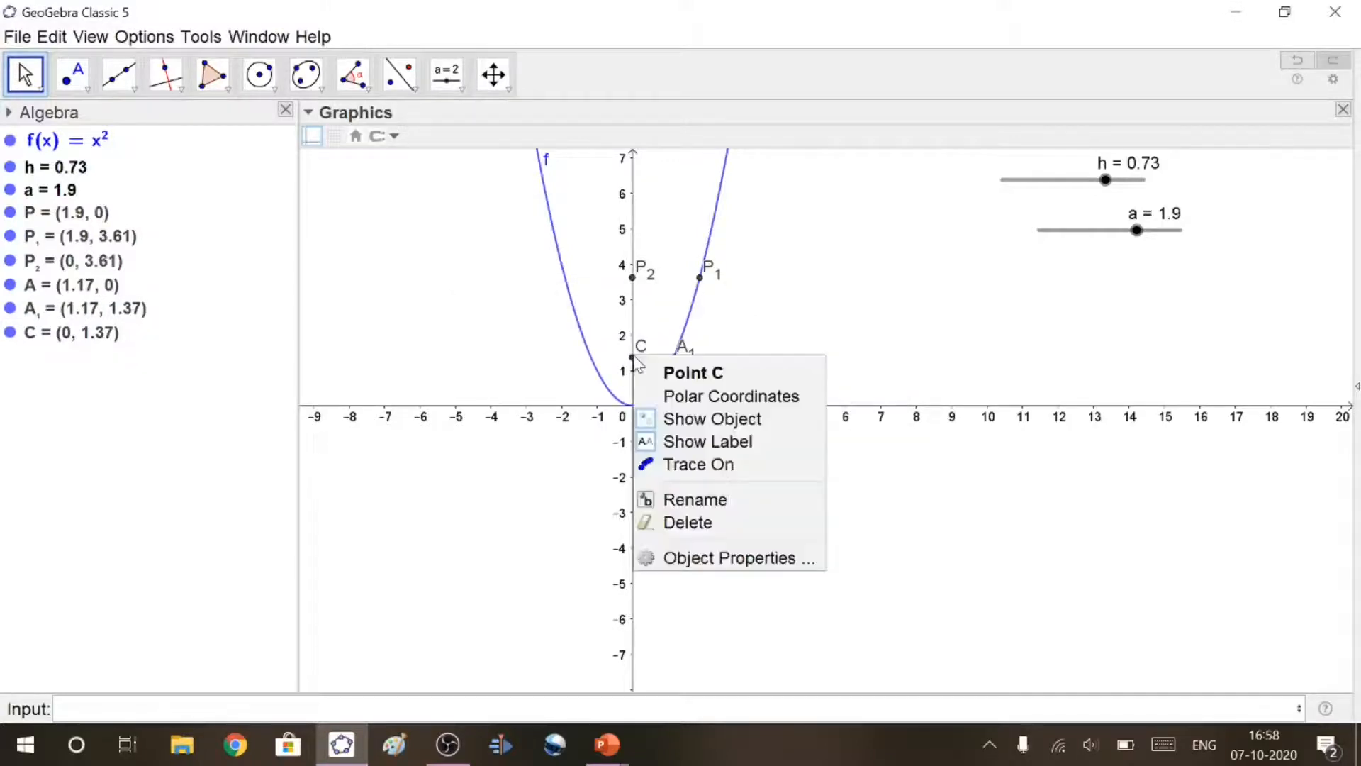
pyautogui.click(726, 500)
pyautogui.write('A2')
pyautogui.press('Return')
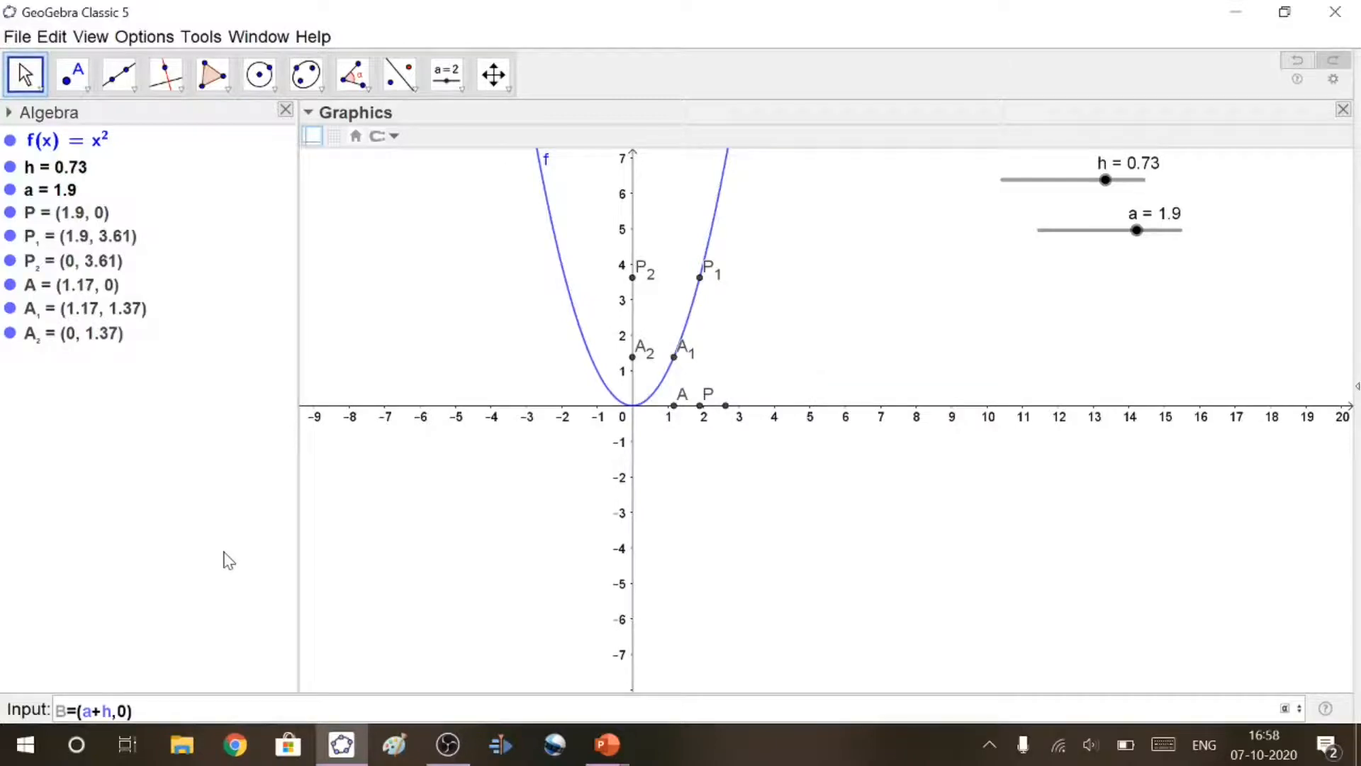
# Create the points B=(a+h,0), (a+h,f(a+h)) and (0,f(a+h))
pyautogui.press('Return')
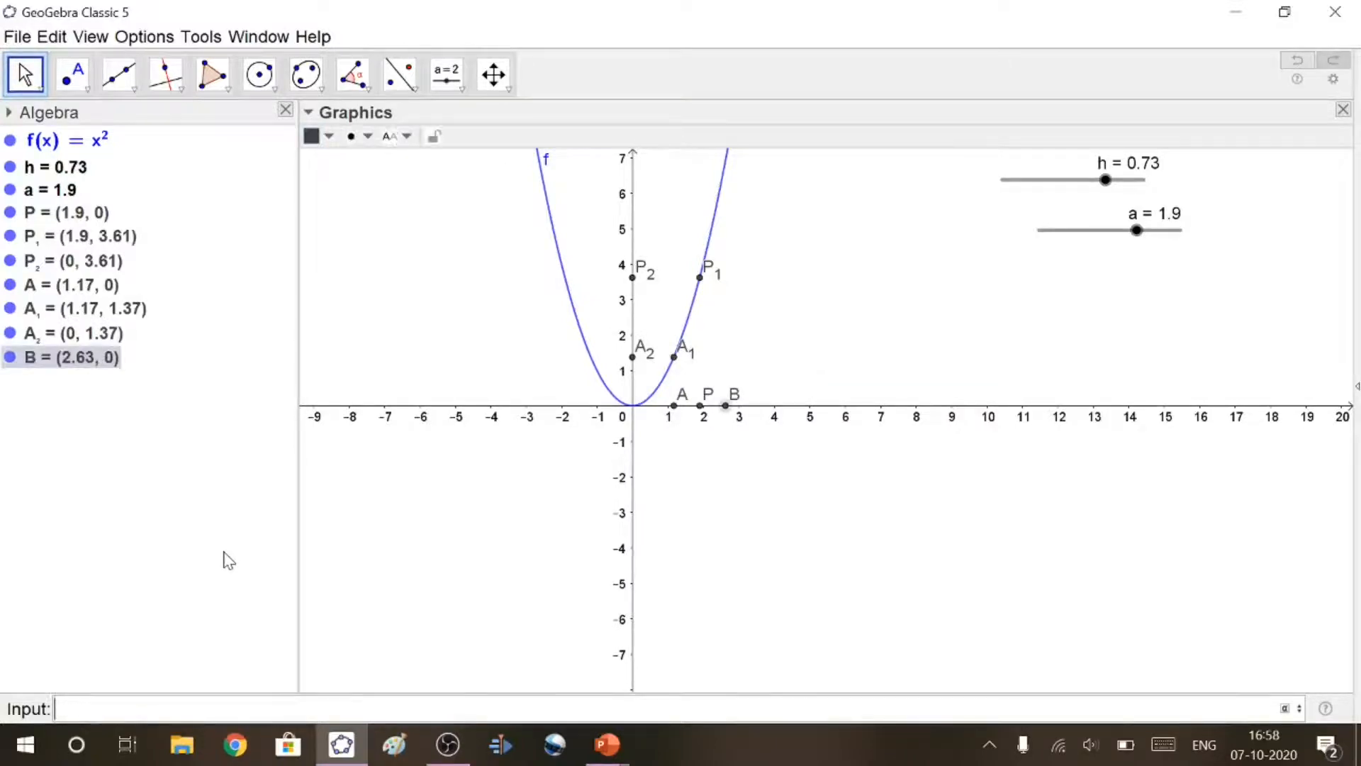
pyautogui.write('(a+h,f(a+h))')
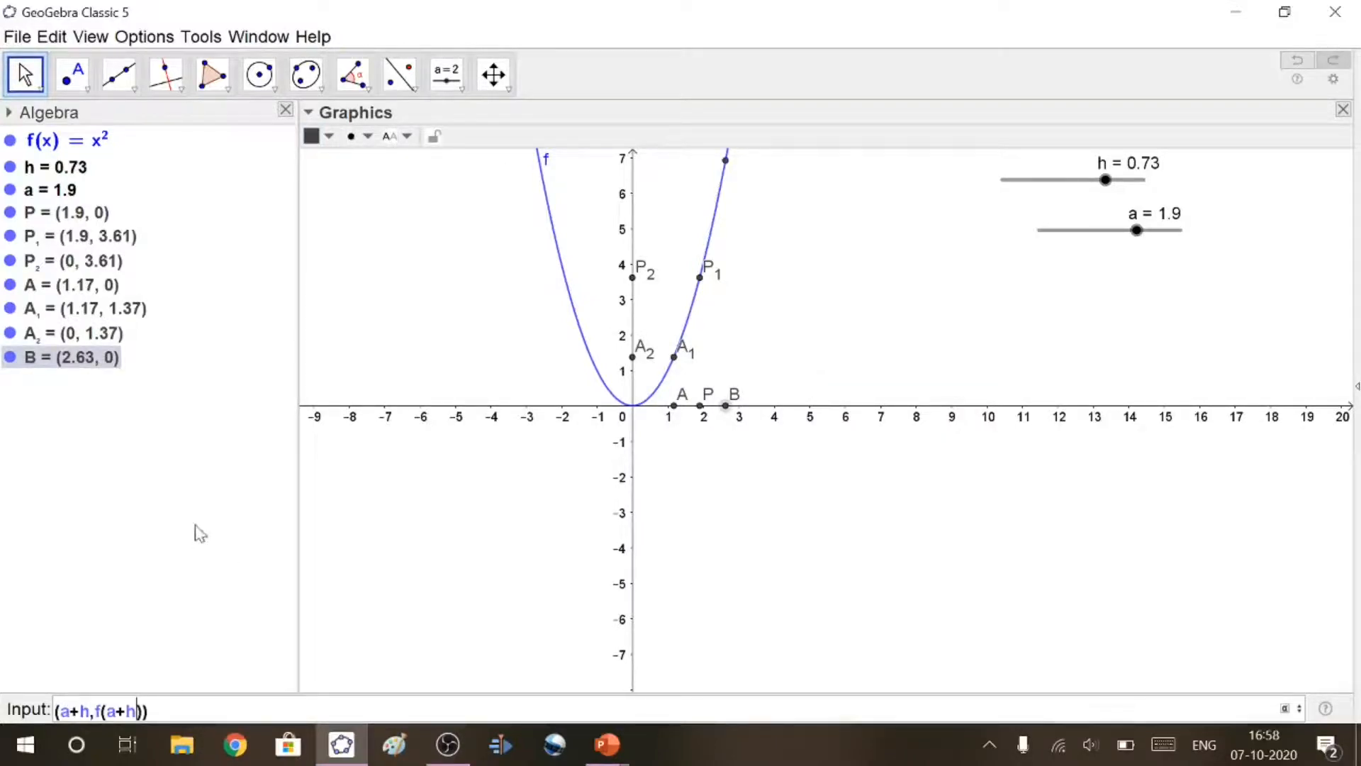
pyautogui.press('Return')
pyautogui.write('(0,f')
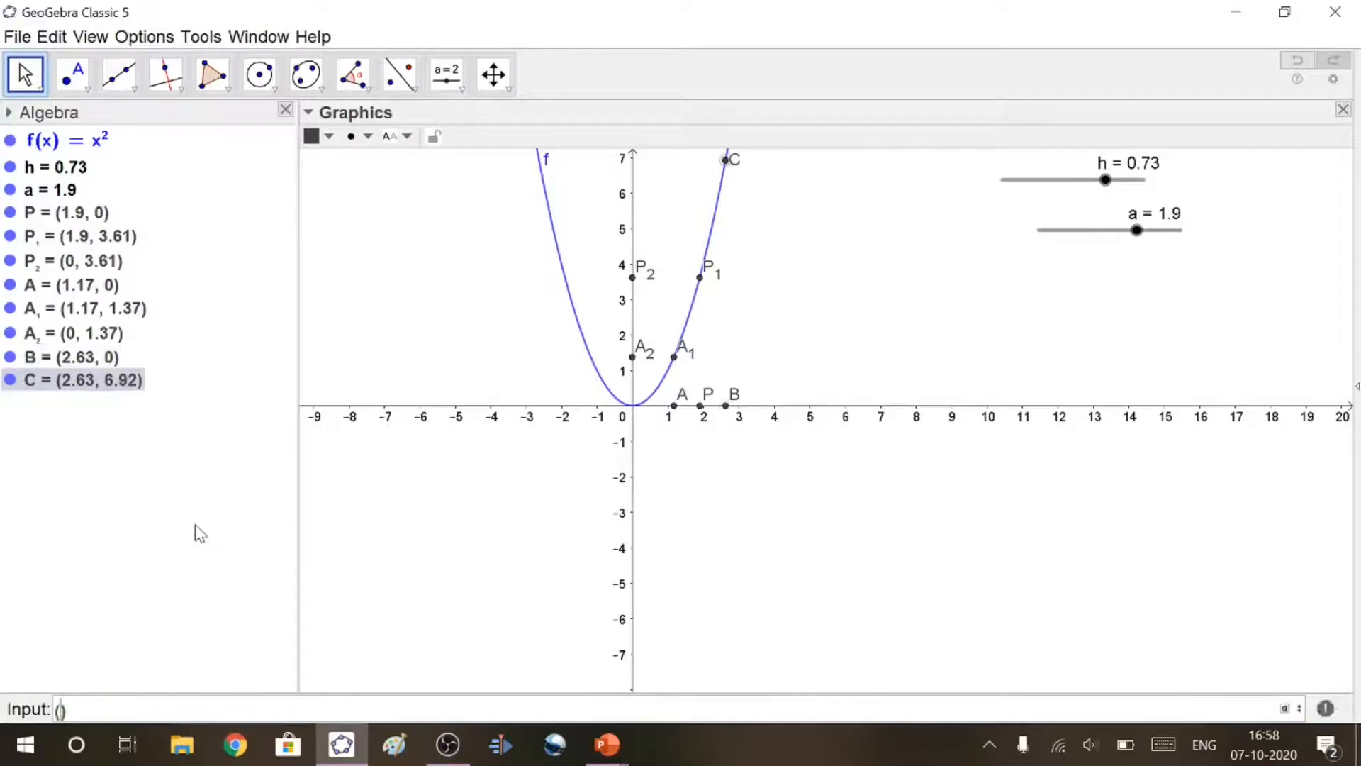
pyautogui.write('(a+h')
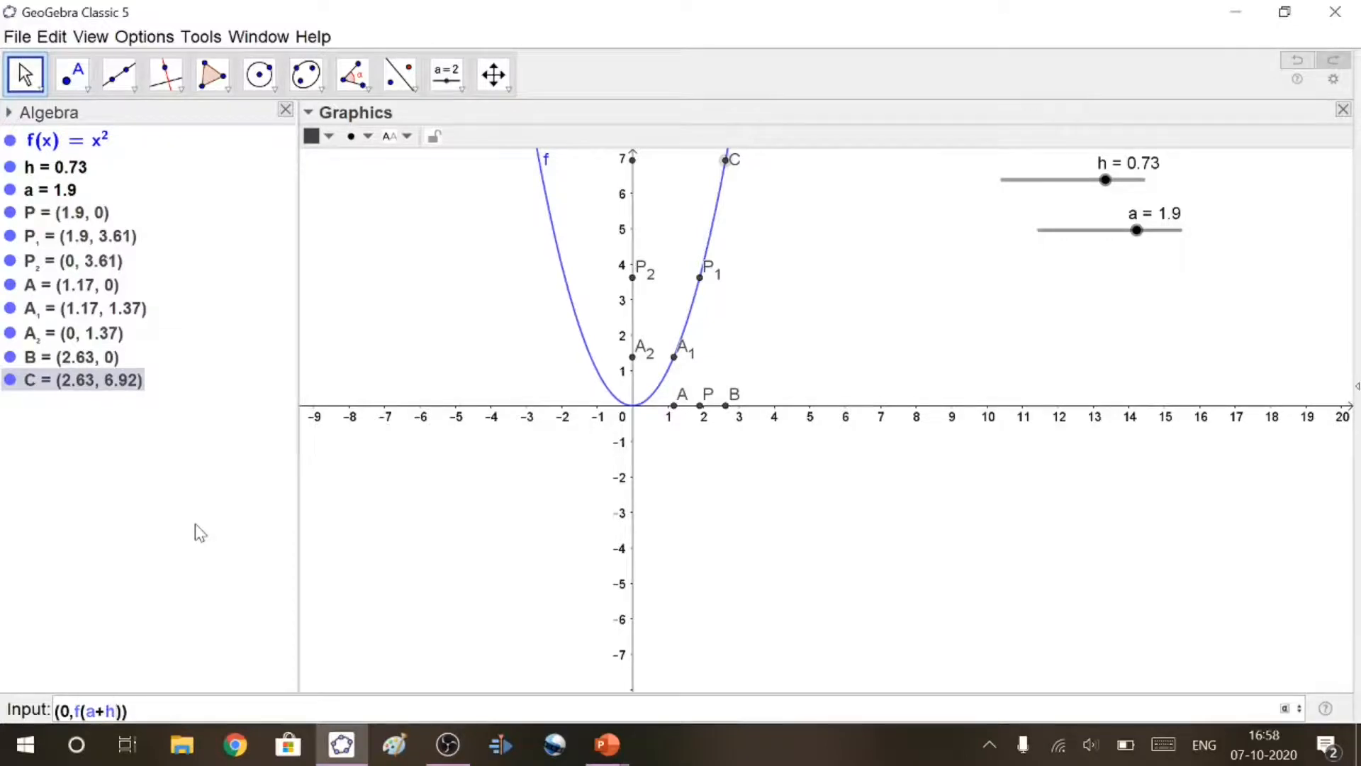
pyautogui.press('Return')
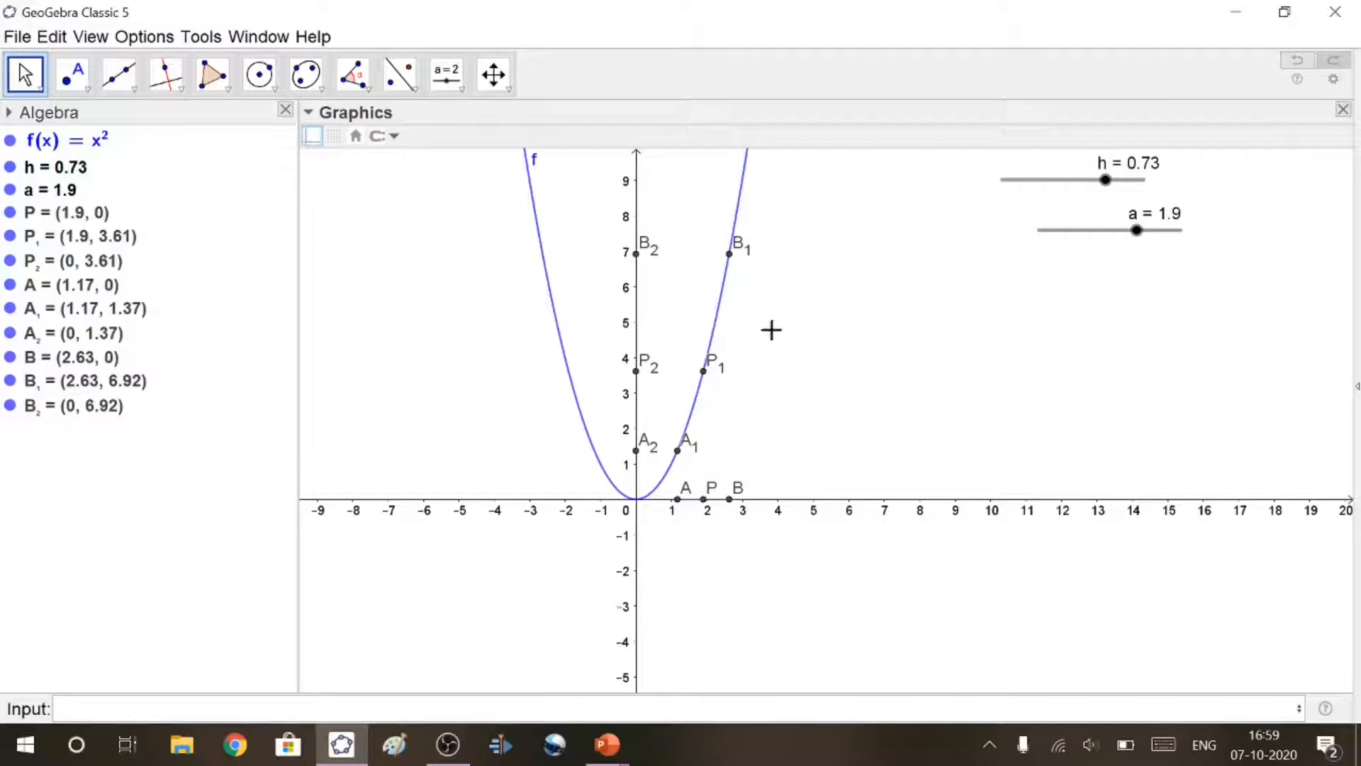
# Draw segments from A to A_1 and from A_1 to A_2
pyautogui.click(134, 90)
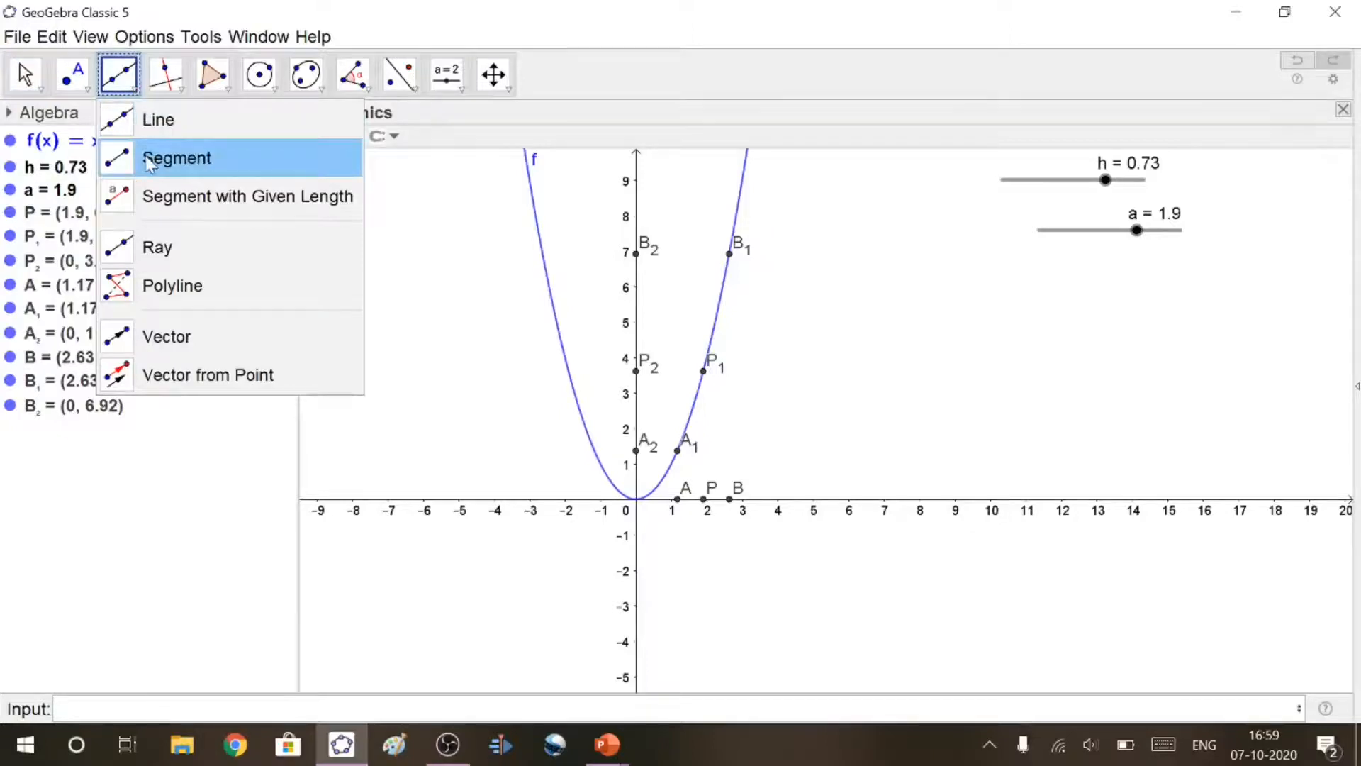
pyautogui.click(148, 159)
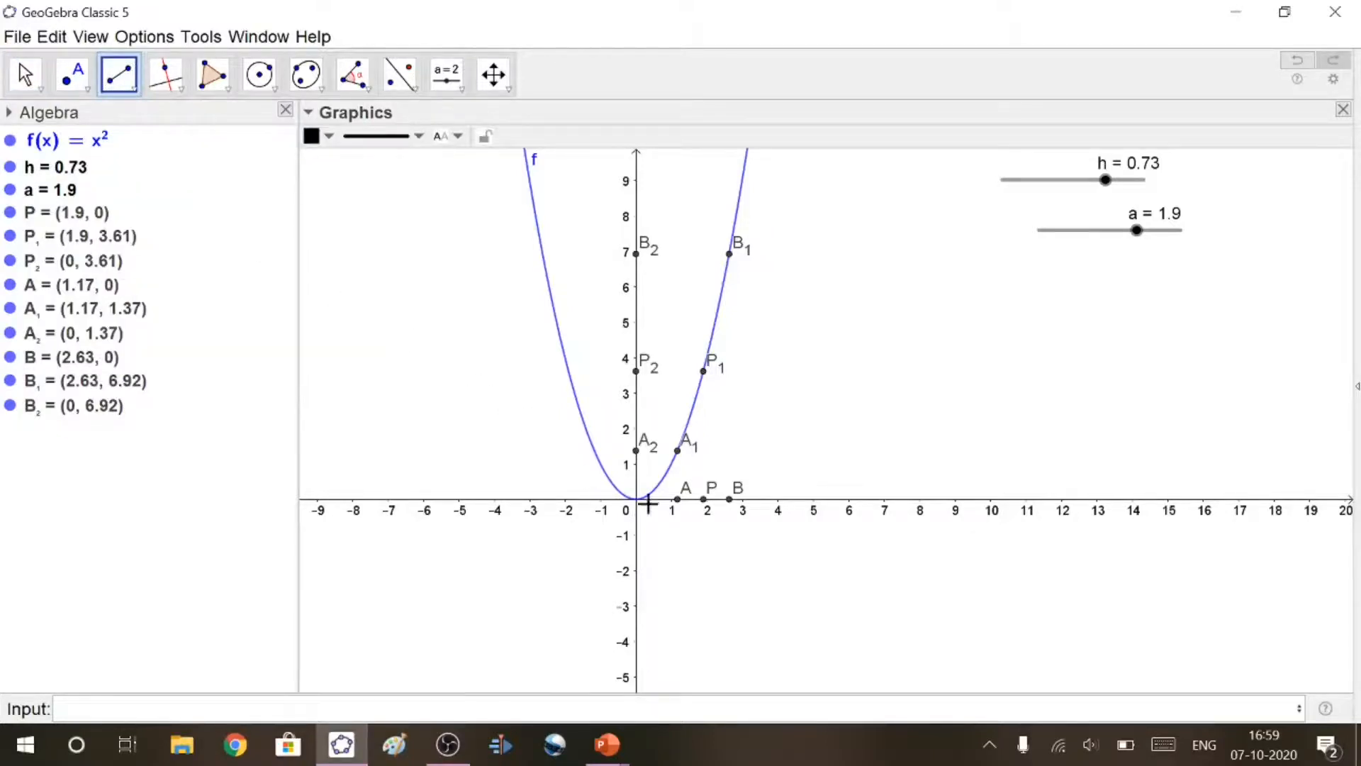
pyautogui.click(678, 499)
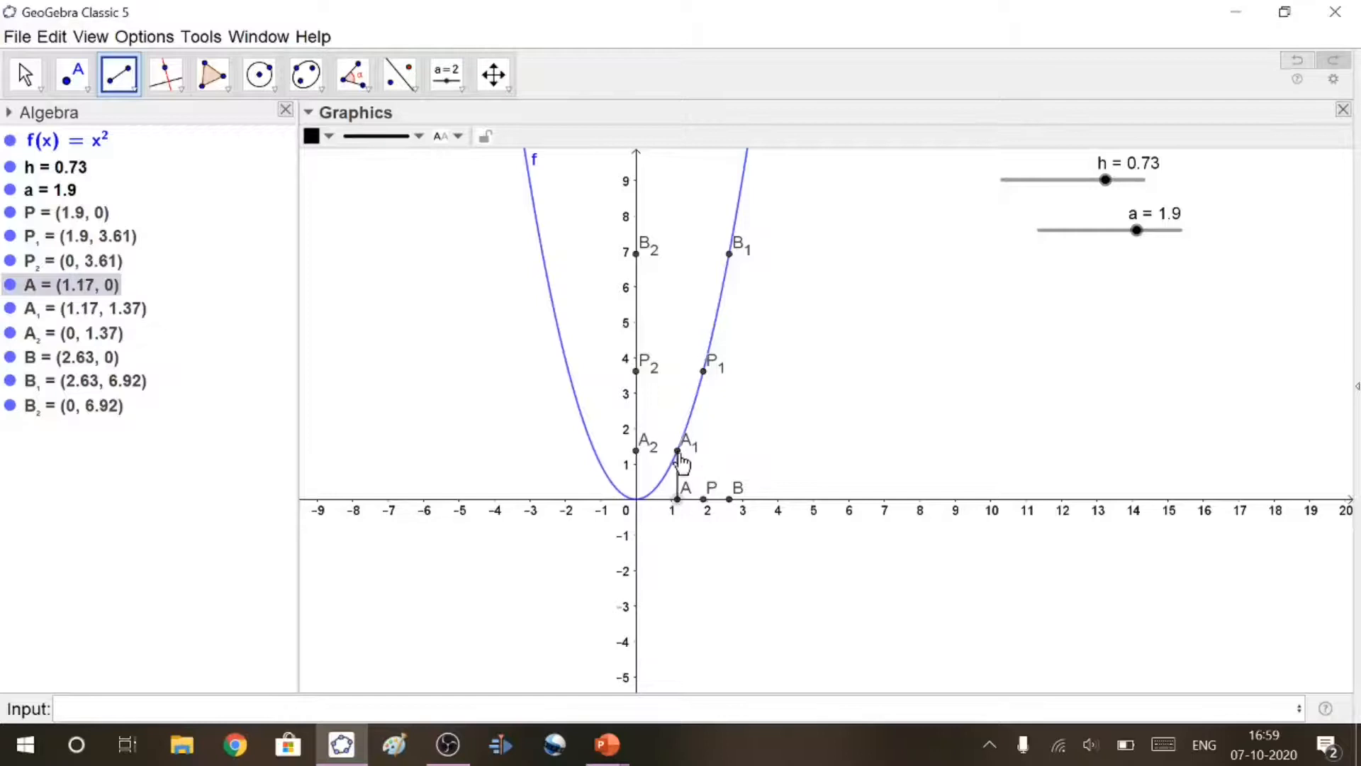
pyautogui.click(678, 452)
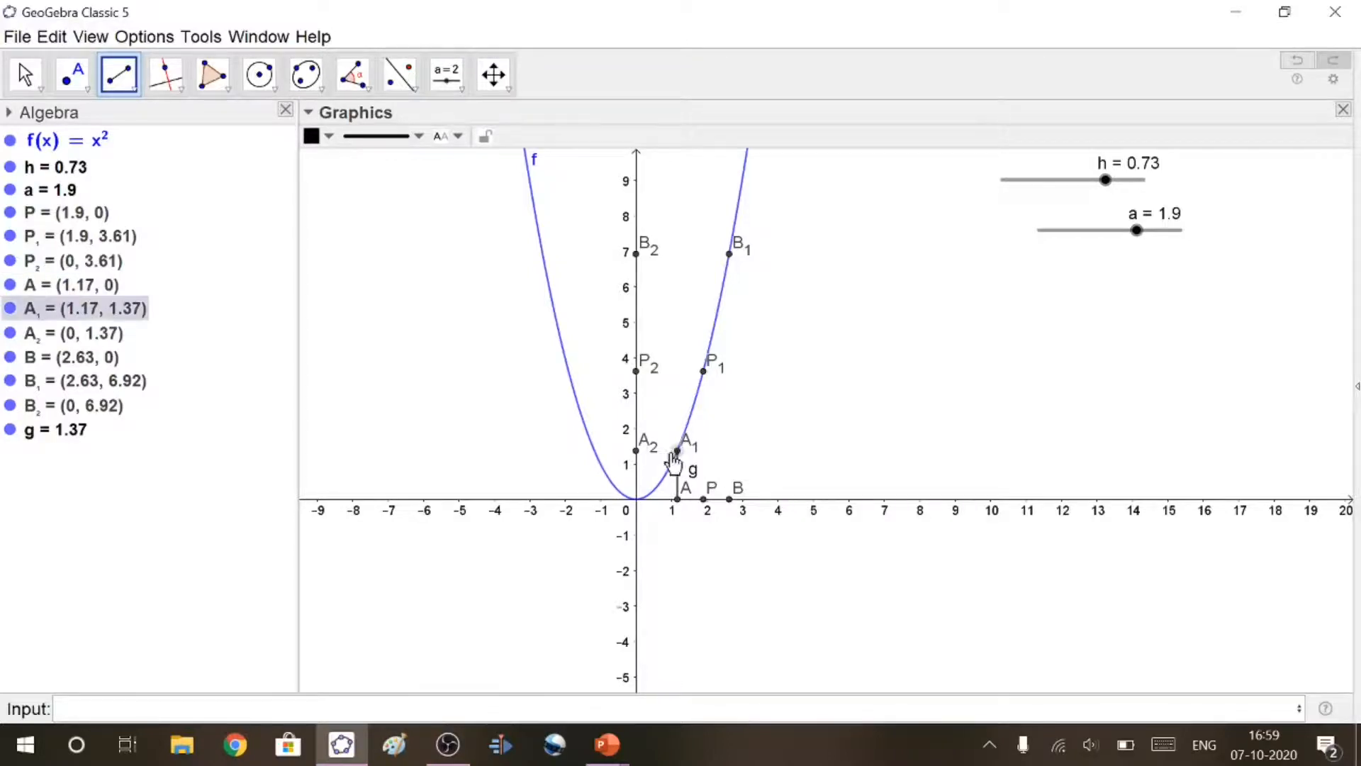
pyautogui.click(636, 450)
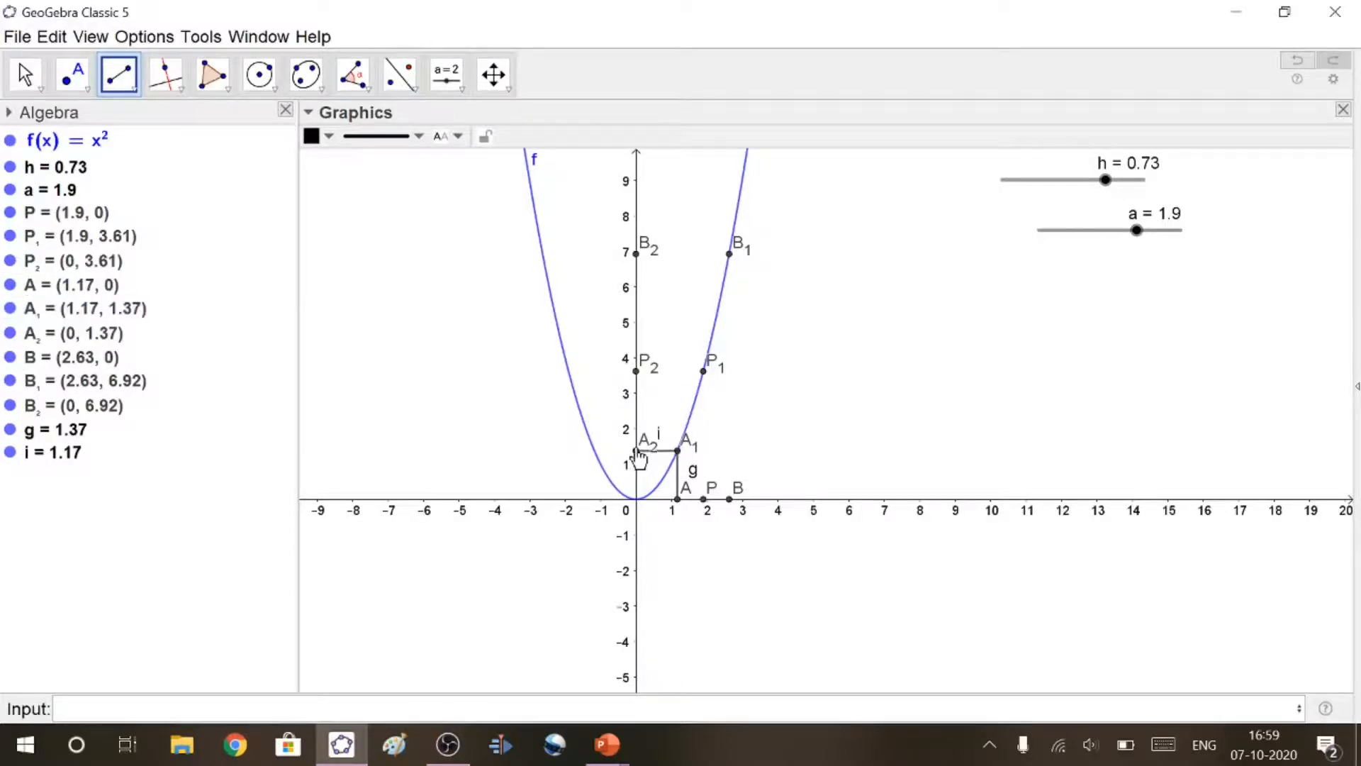
# Draw segments from P to P_1 and from P_1 to P_2
pyautogui.click(703, 499)
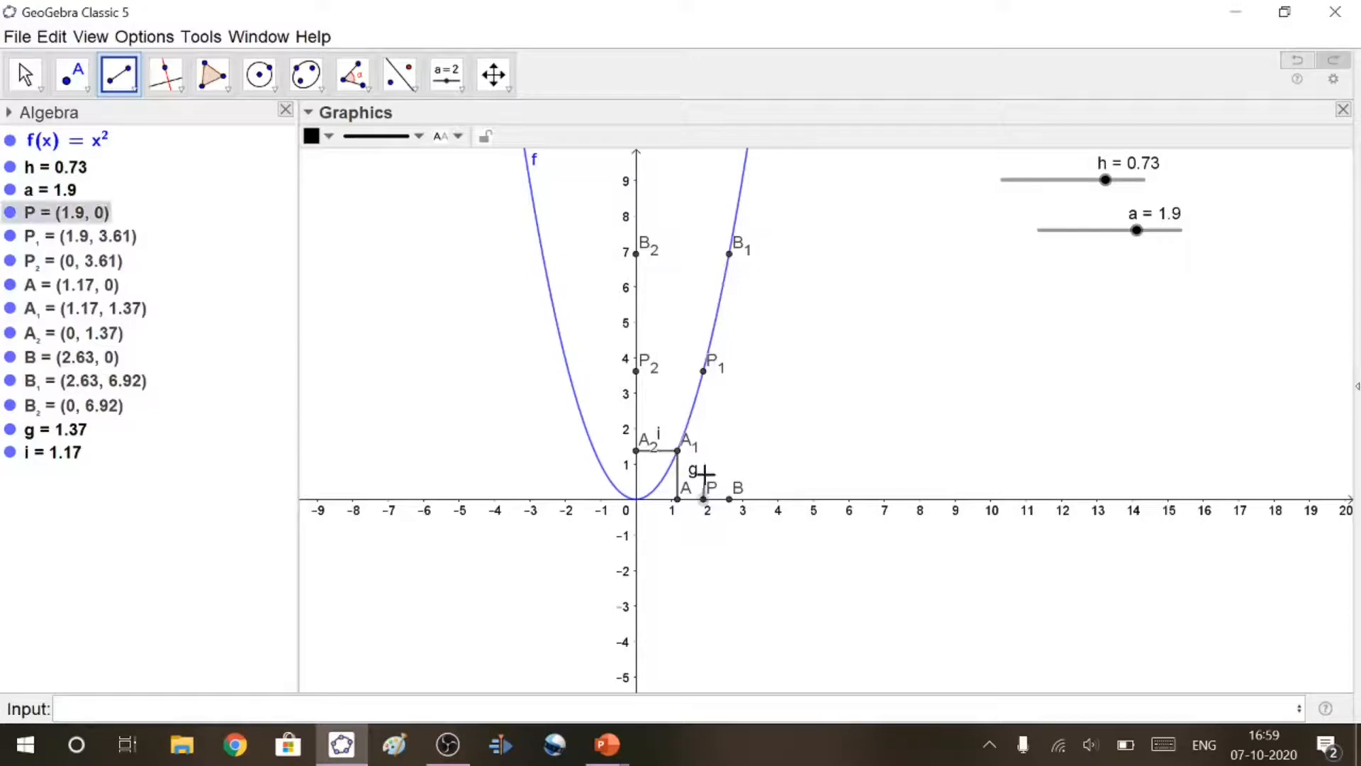
pyautogui.click(703, 371)
pyautogui.click(703, 370)
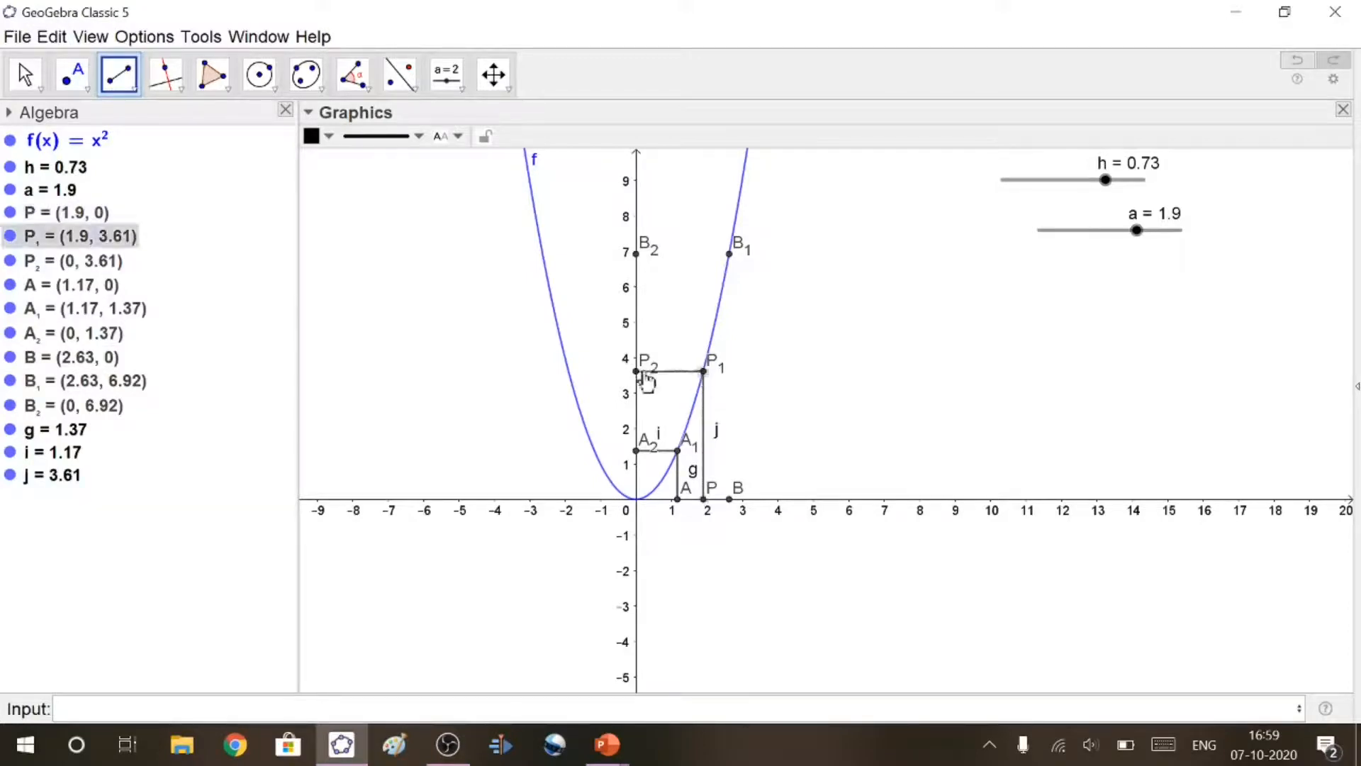
pyautogui.click(636, 371)
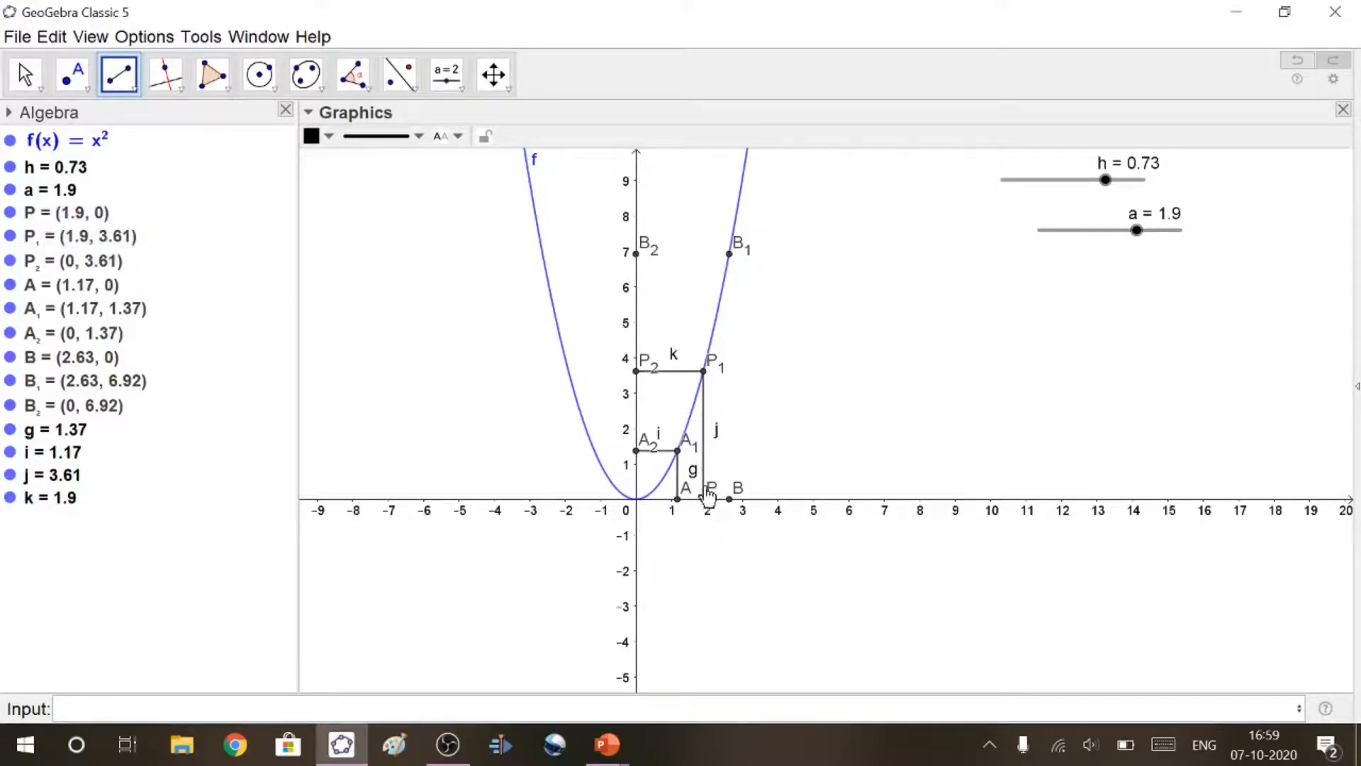
# Draw segments from B to B_1 and from B_1 to B_2
pyautogui.click(731, 500)
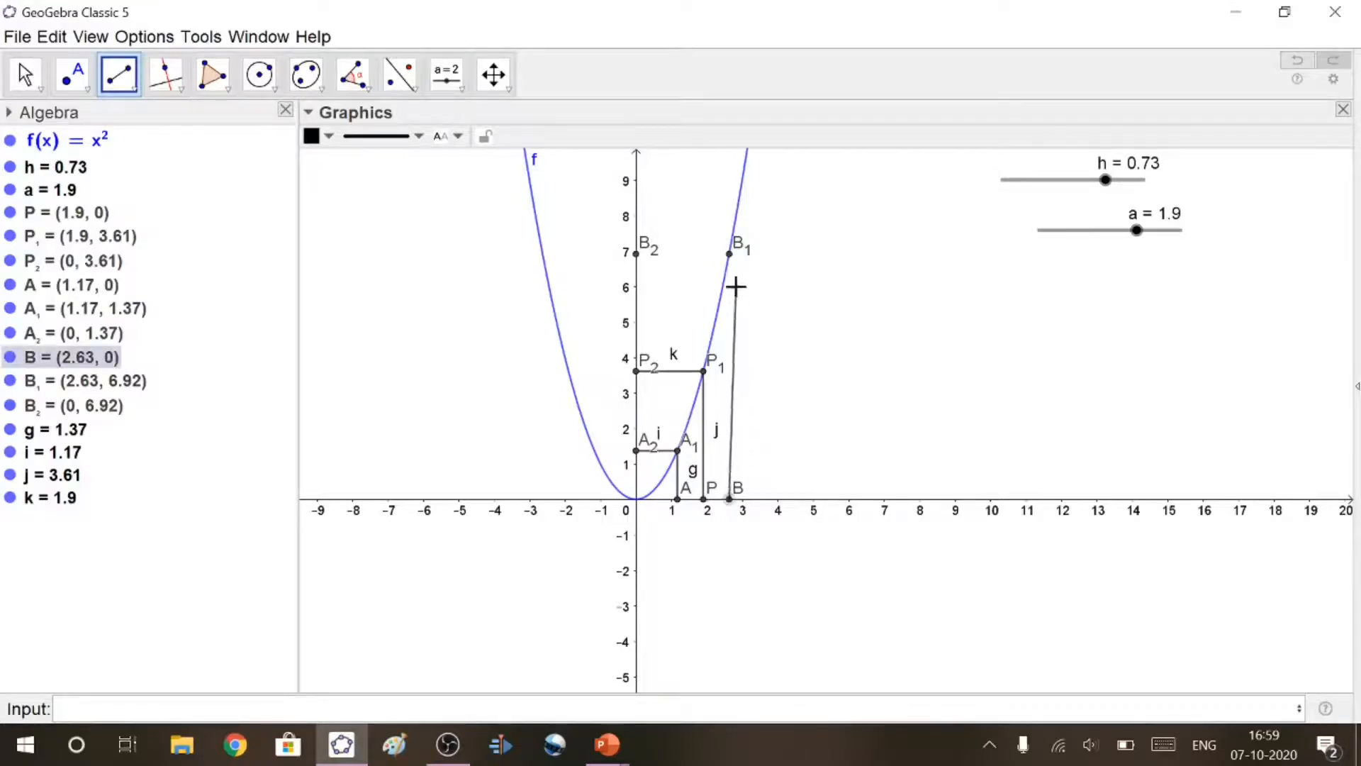
pyautogui.click(730, 255)
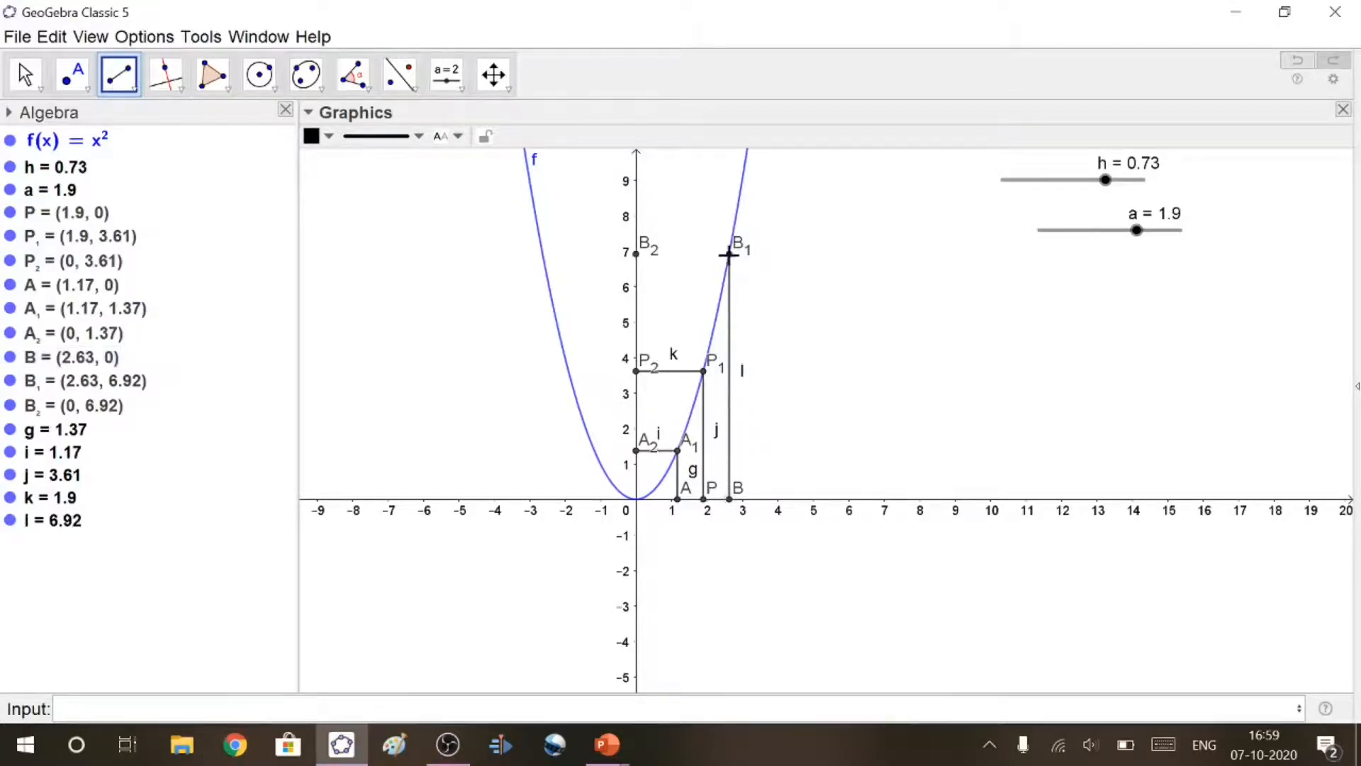
pyautogui.click(731, 256)
pyautogui.click(636, 255)
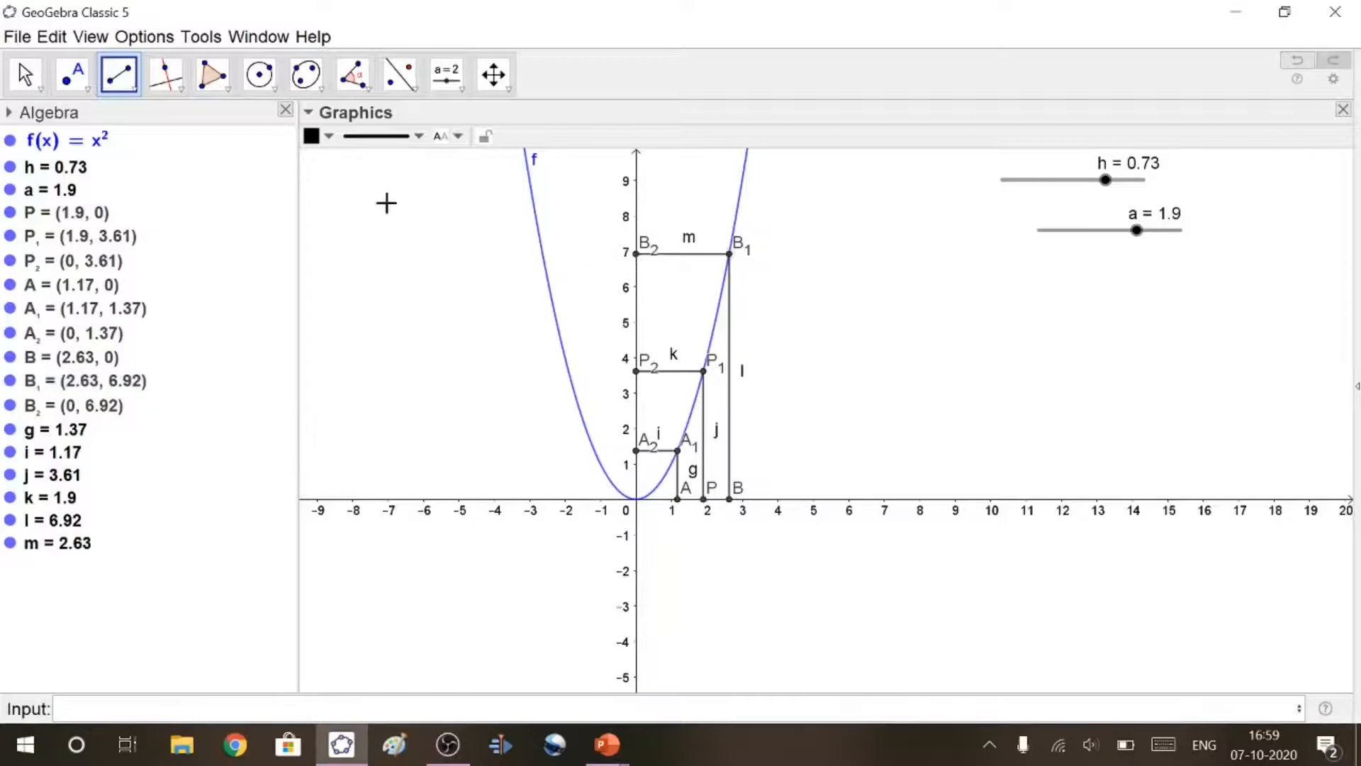
pyautogui.click(27, 75)
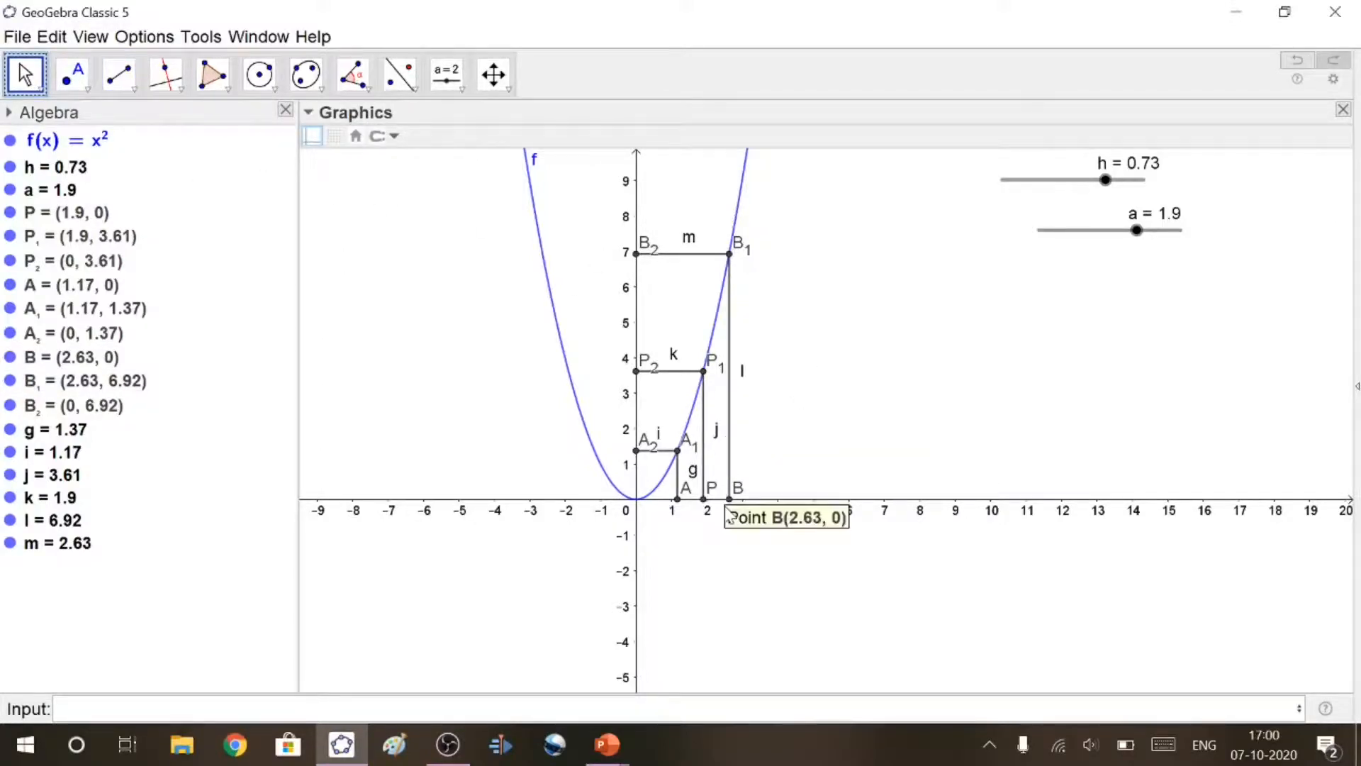
# Add an input box captioned "a" below the sliders and link it to the number a
pyautogui.click(463, 85)
pyautogui.click(462, 85)
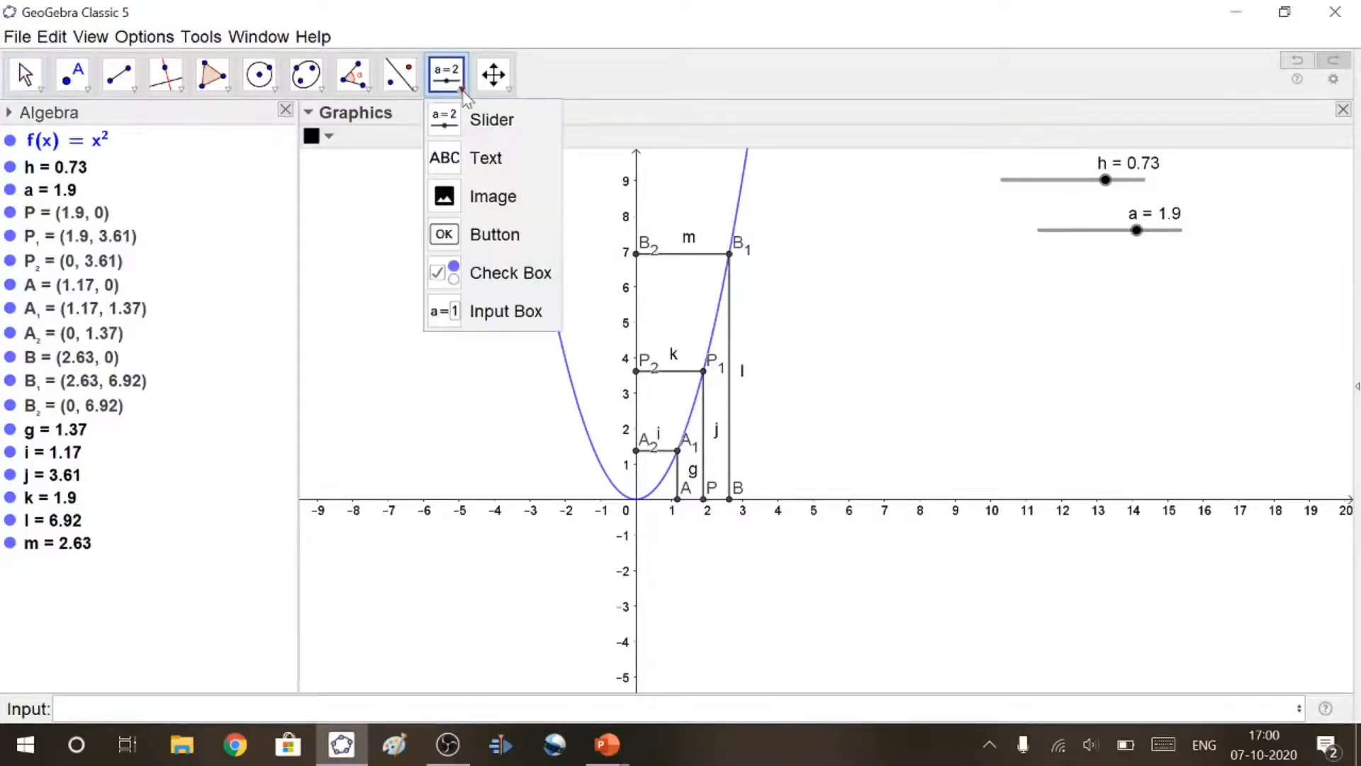
pyautogui.click(505, 310)
pyautogui.click(1086, 288)
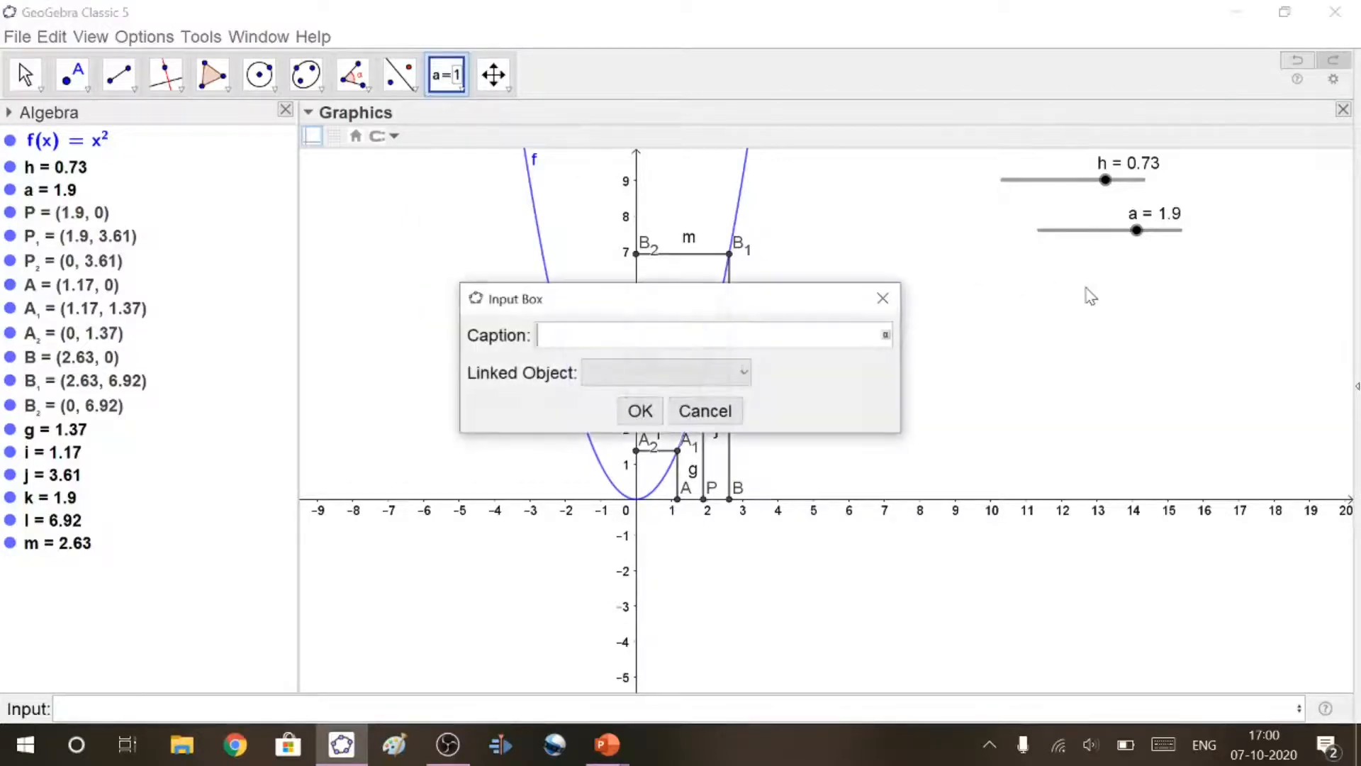
pyautogui.write('a')
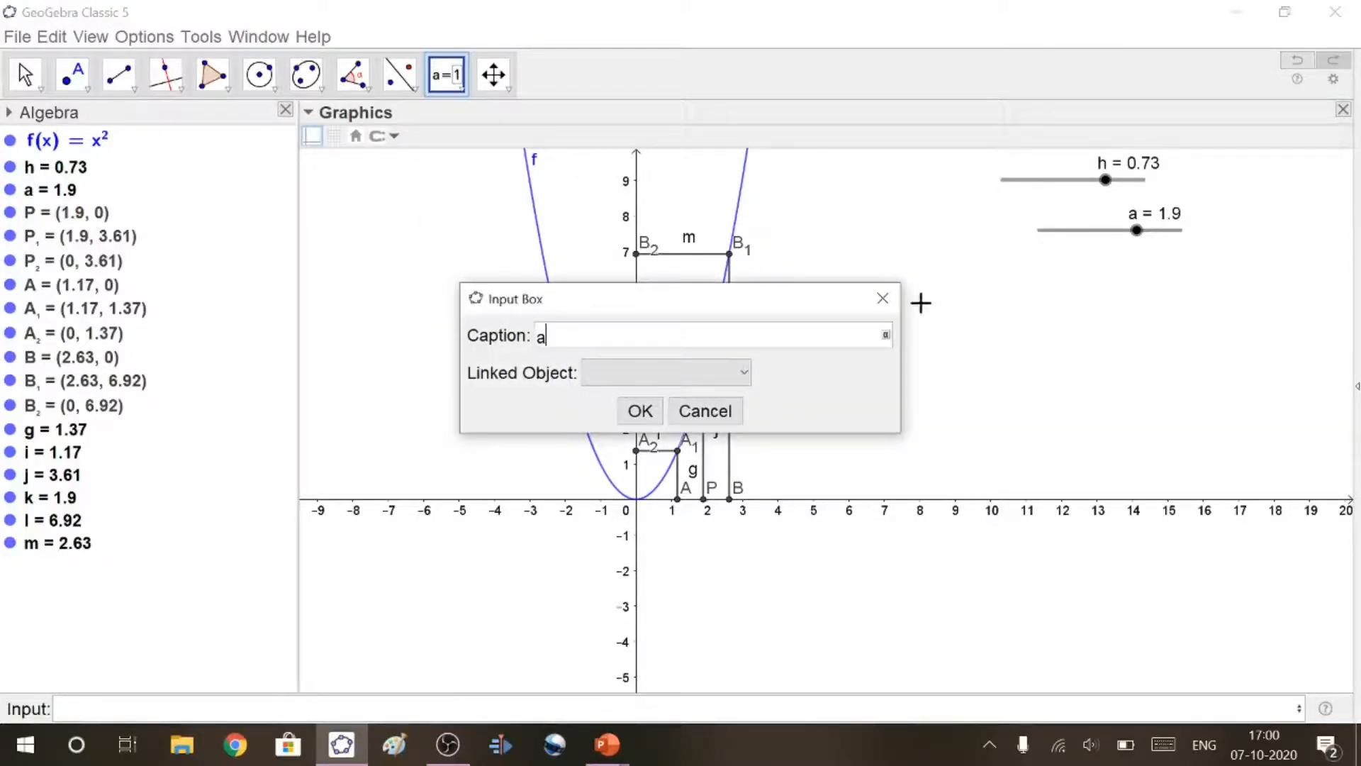
pyautogui.click(743, 373)
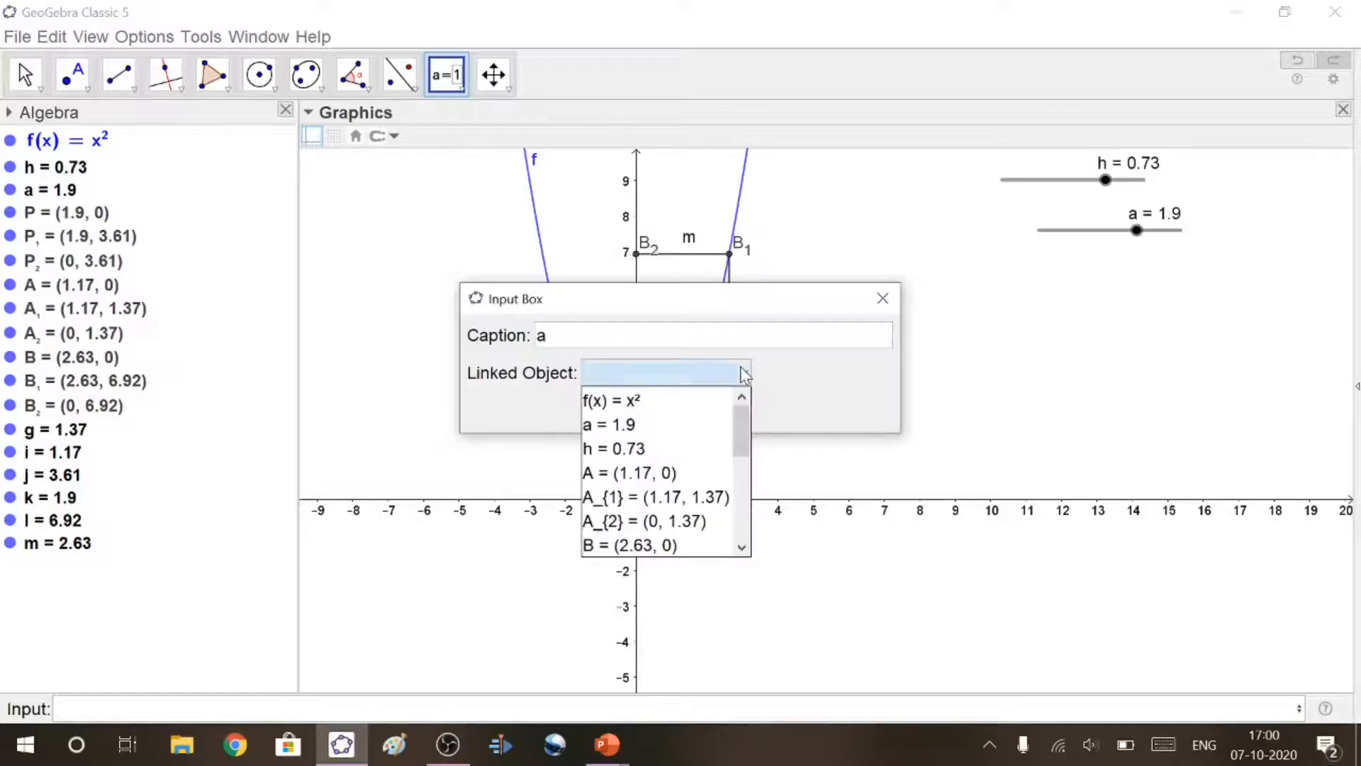
pyautogui.click(634, 426)
pyautogui.click(642, 409)
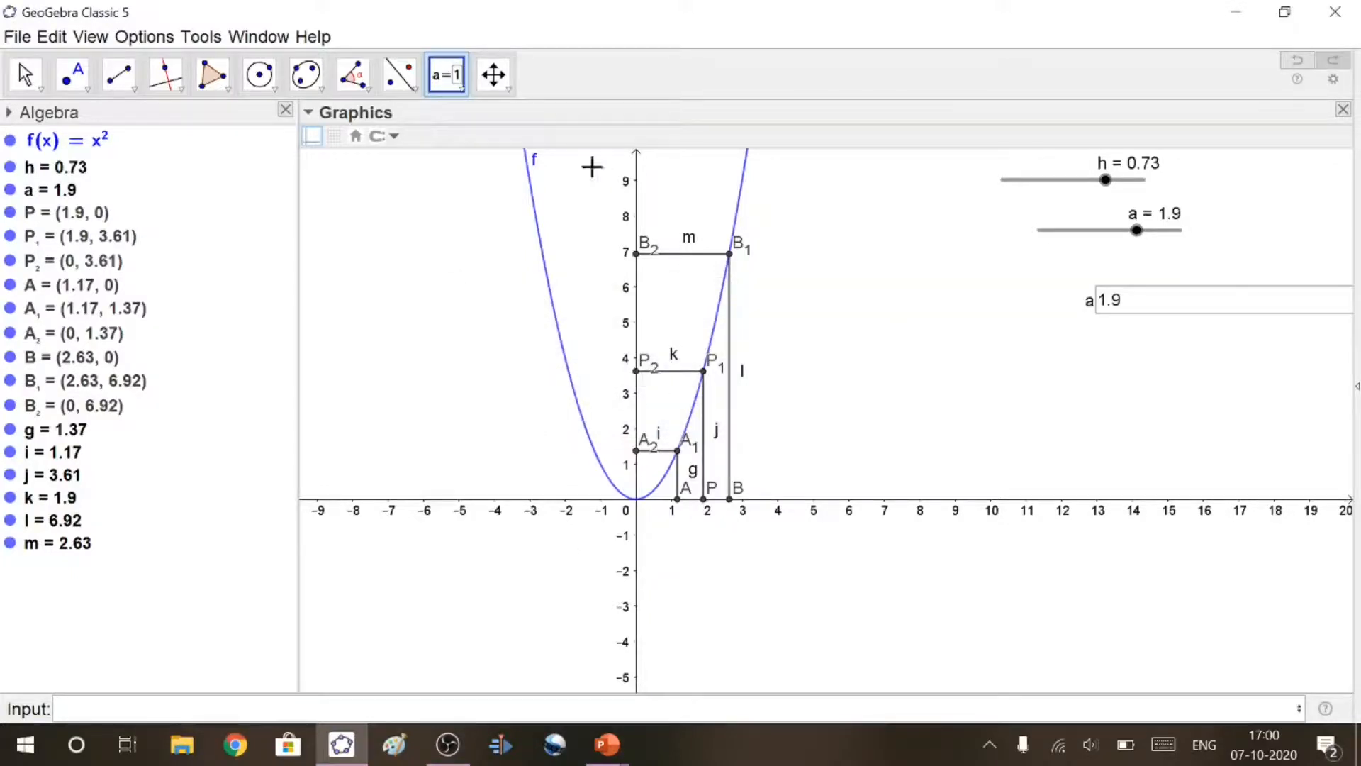
# Add a second input box captioned "f" below the first and link it to the function f(x) = x²
pyautogui.click(464, 88)
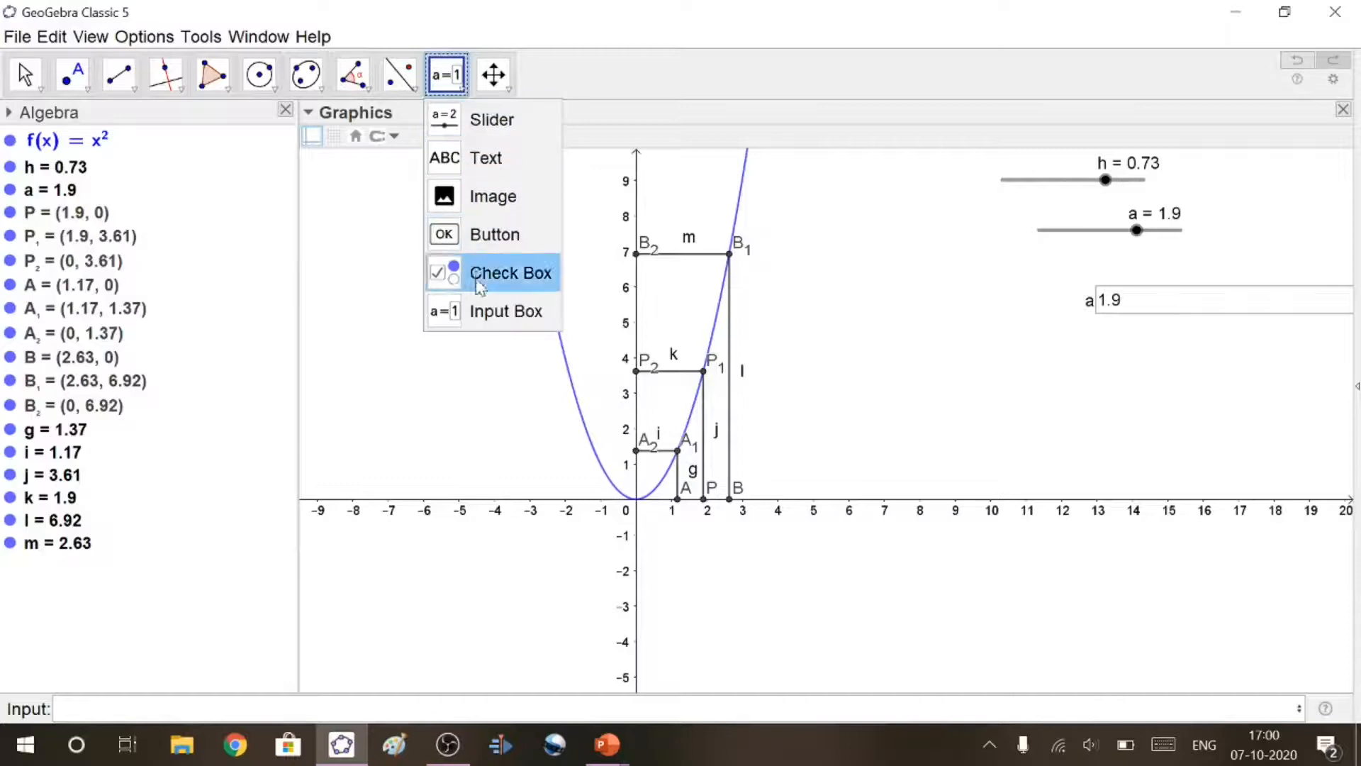
pyautogui.click(1128, 351)
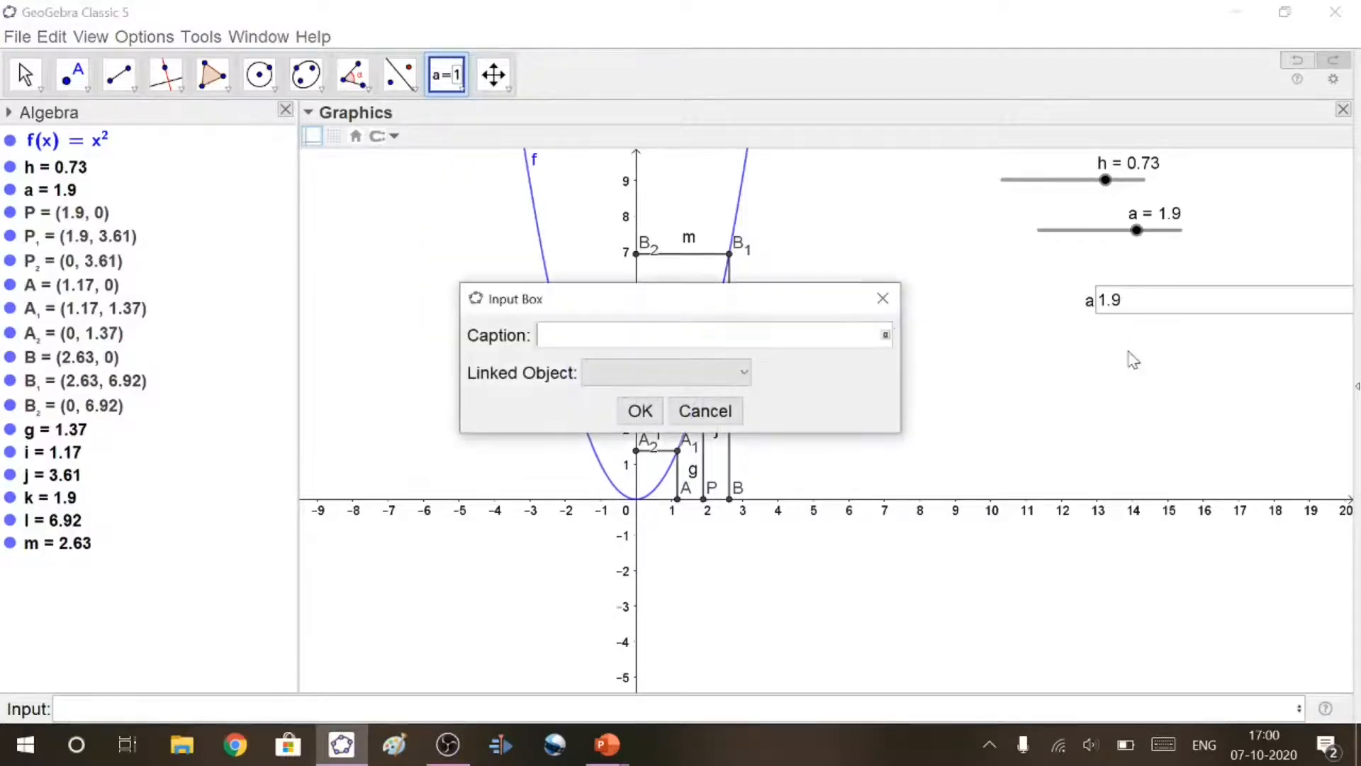
pyautogui.write('f')
pyautogui.click(743, 372)
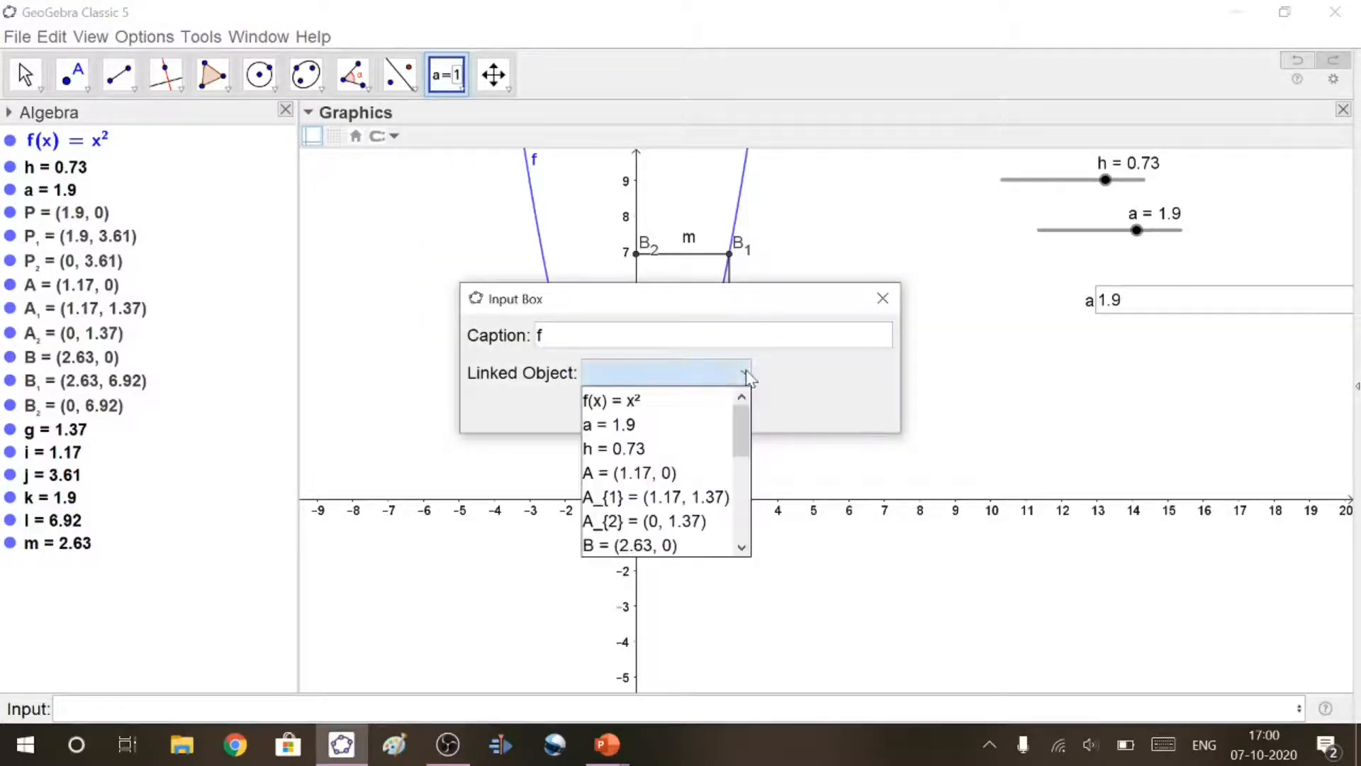
pyautogui.click(635, 403)
pyautogui.click(638, 406)
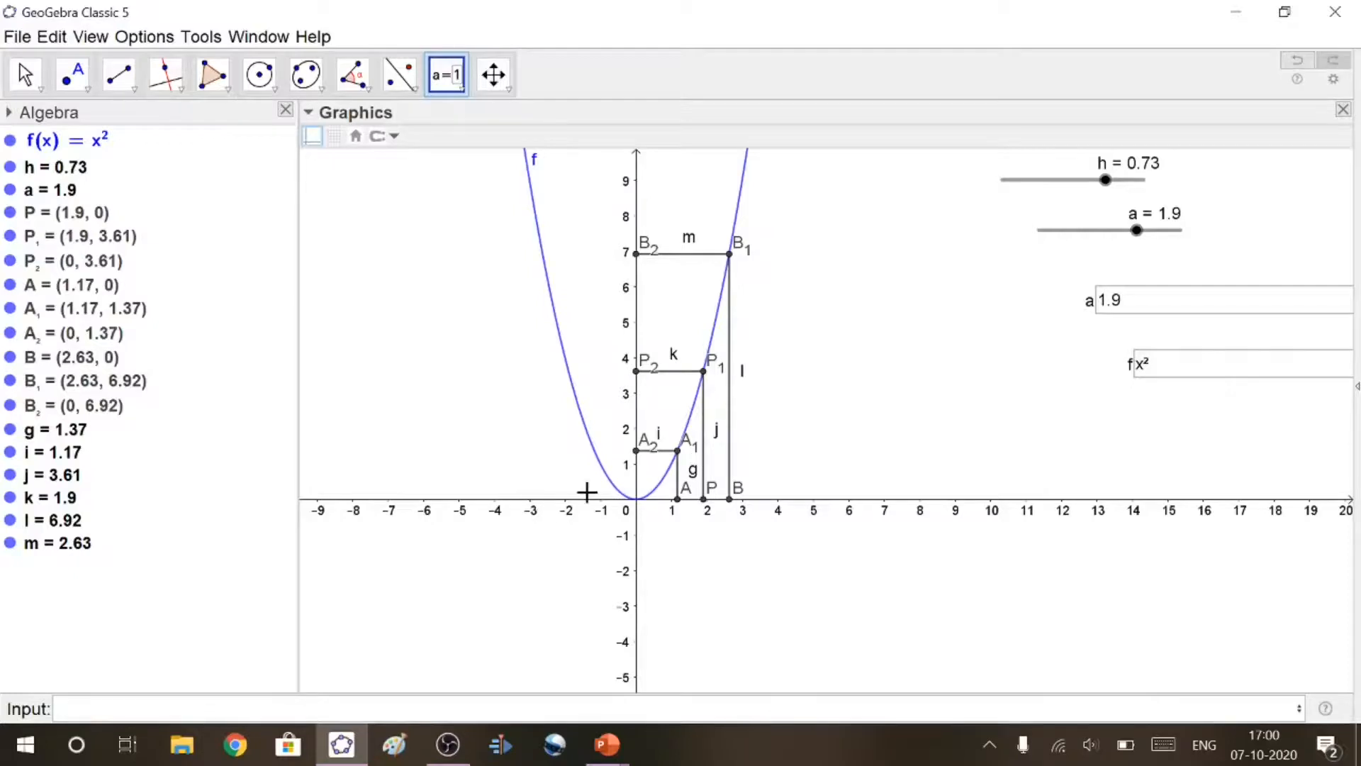
pyautogui.click(27, 77)
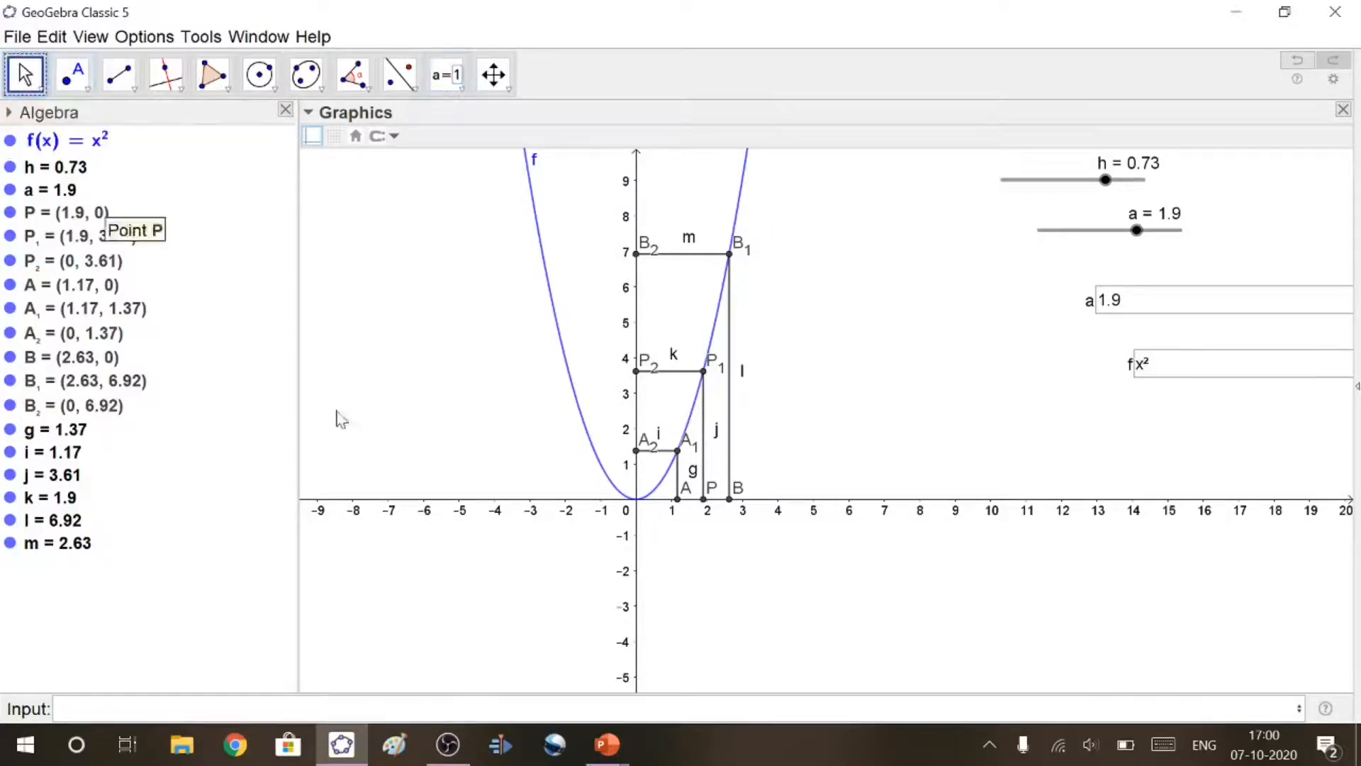
# Colour point A, the segment from A to A_1 and the segment from A_1 to A_2 red
pyautogui.rightClick(679, 502)
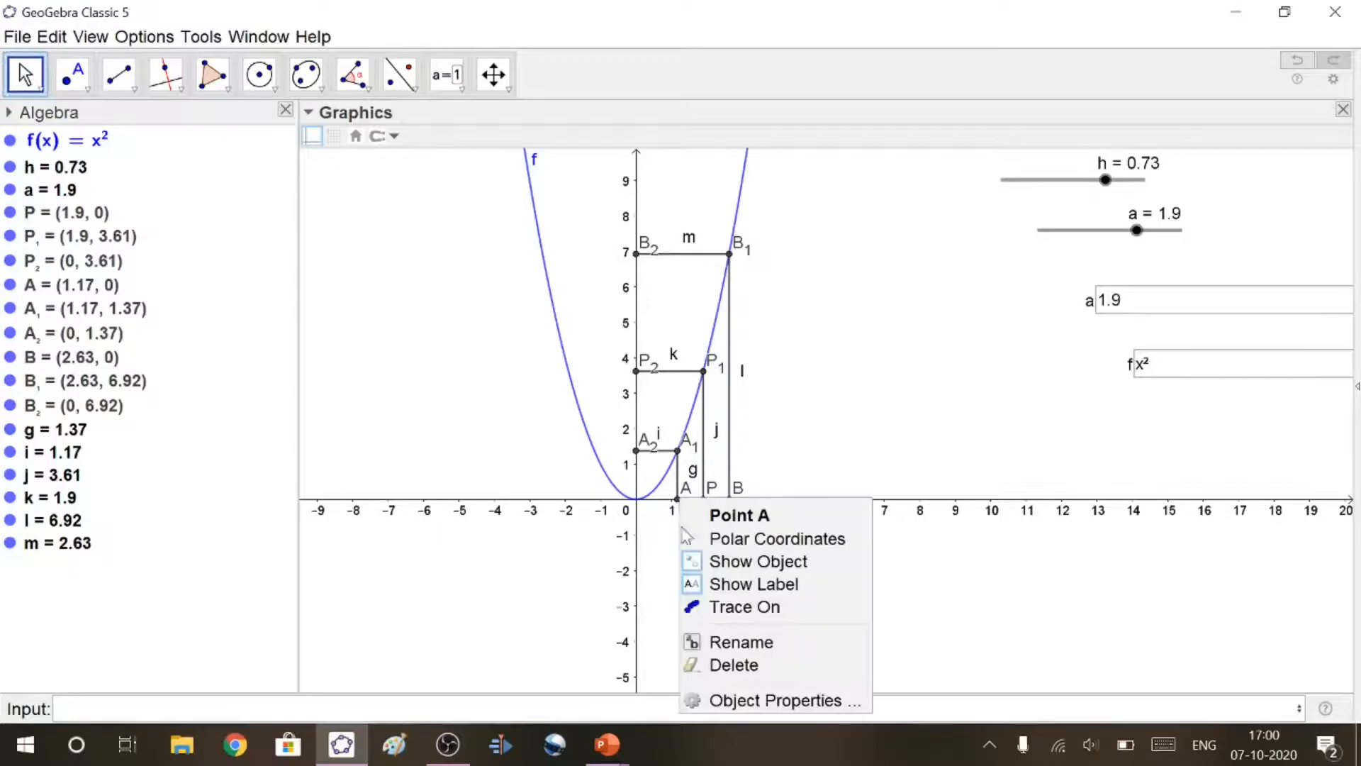
pyautogui.click(702, 700)
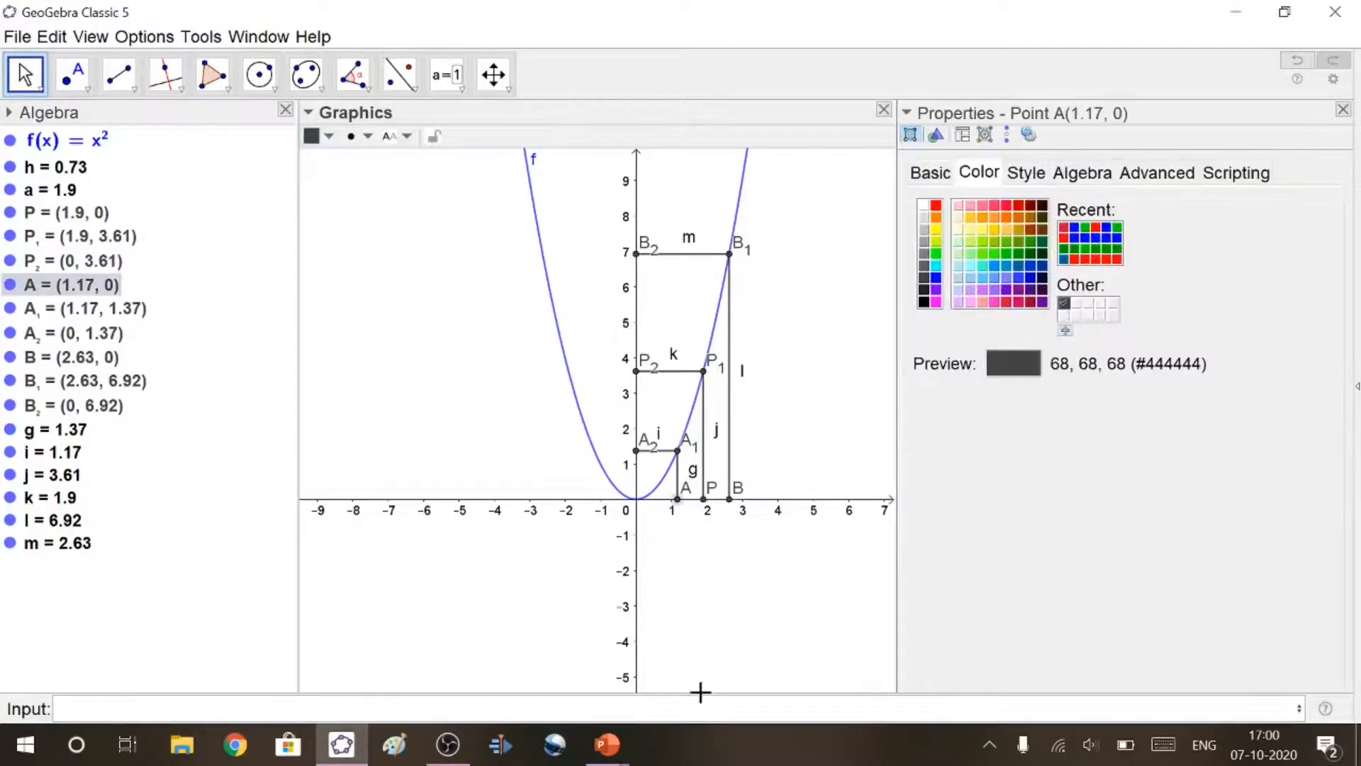
pyautogui.click(936, 210)
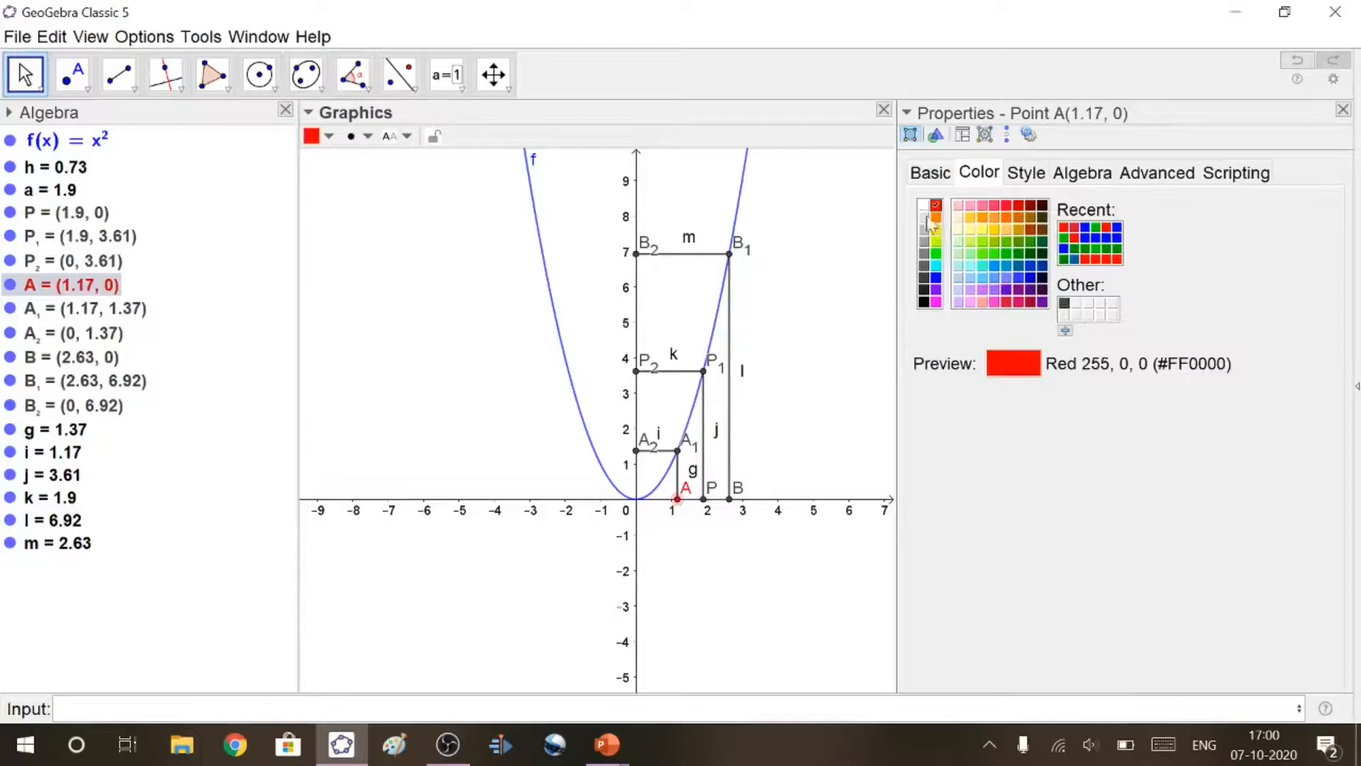
pyautogui.rightClick(677, 475)
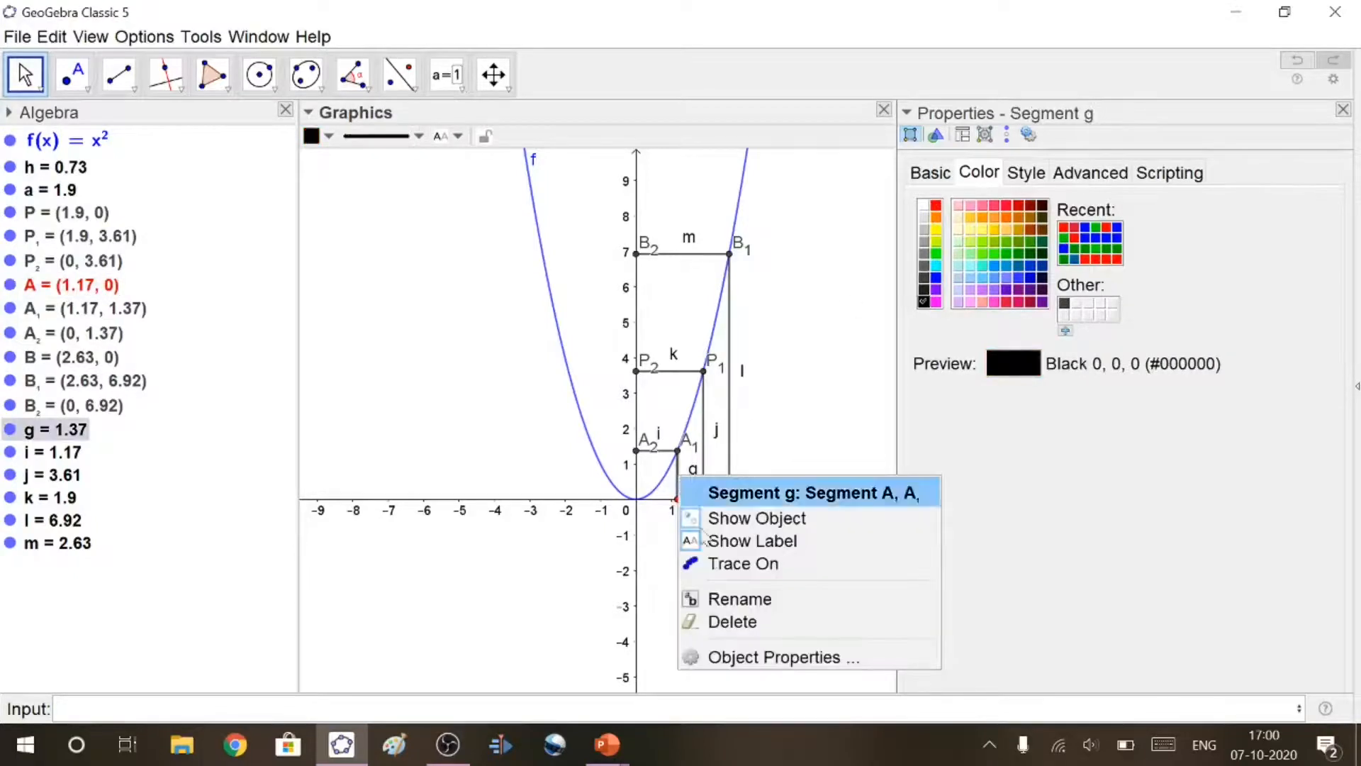
pyautogui.click(739, 658)
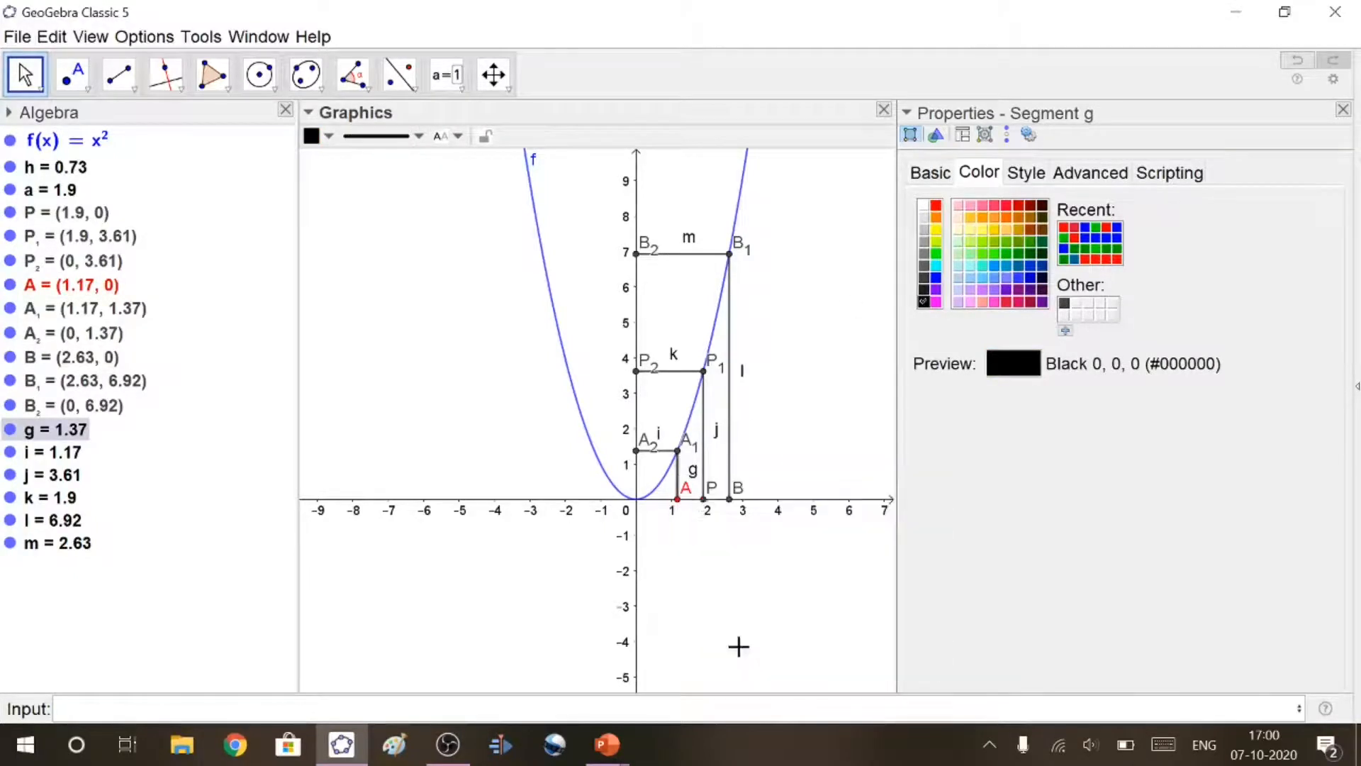
pyautogui.click(936, 208)
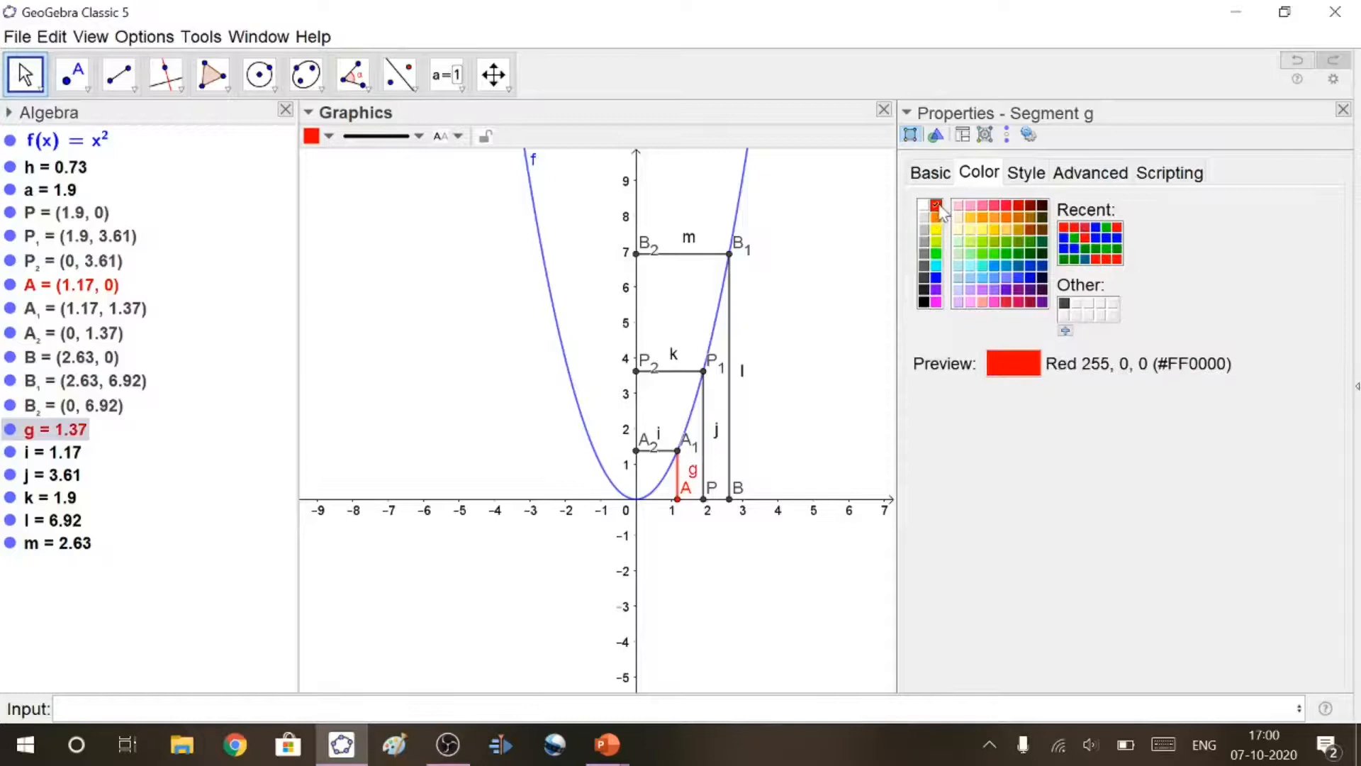
pyautogui.rightClick(659, 452)
pyautogui.click(937, 208)
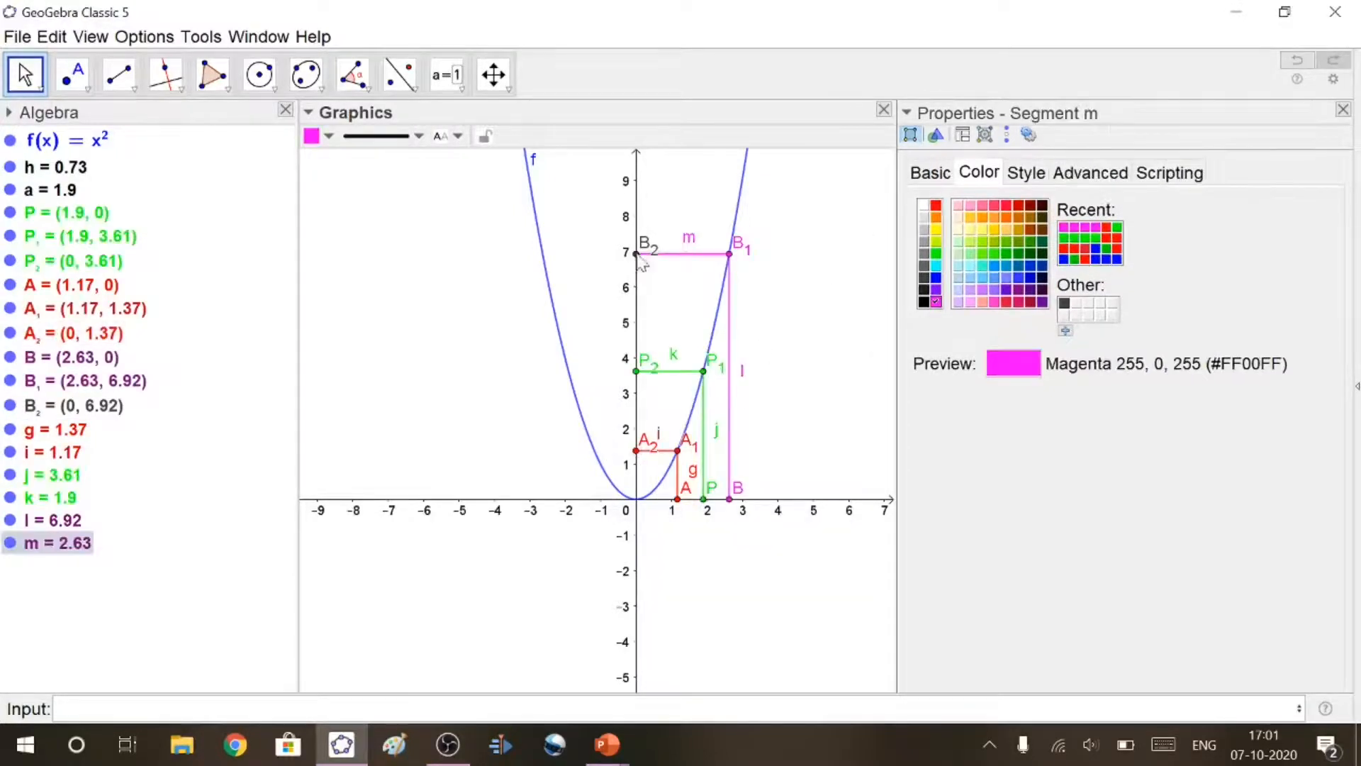
# Colour point B_2 on the y-axis magenta to match its segments
pyautogui.rightClick(641, 256)
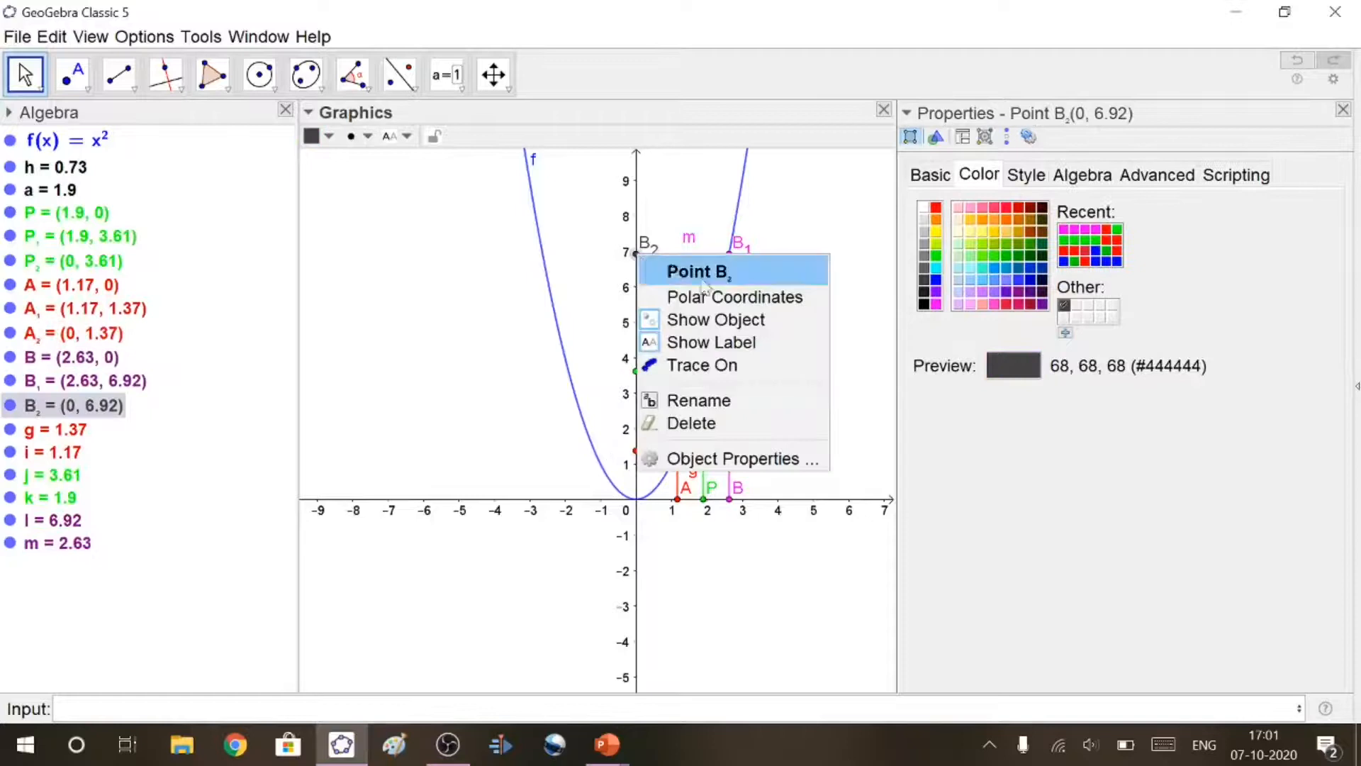
pyautogui.click(937, 304)
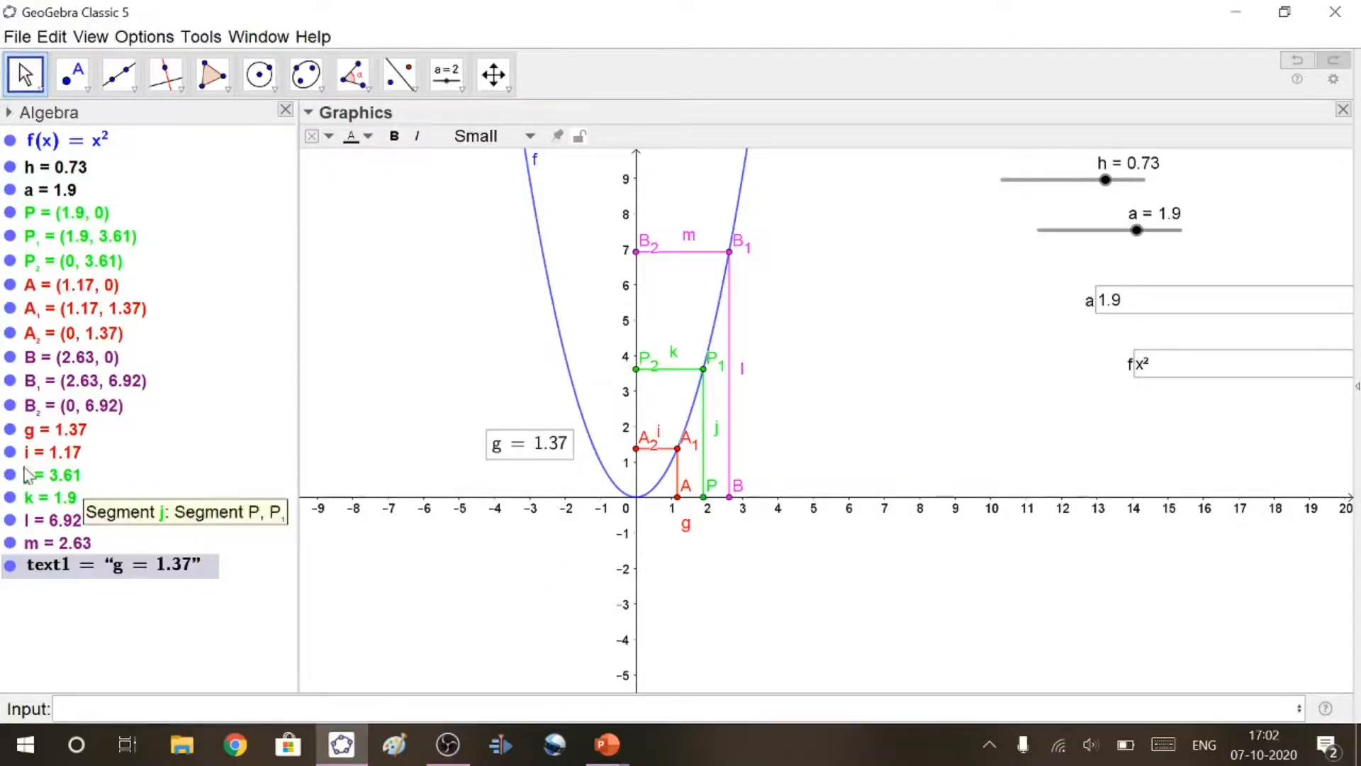
# Place value texts for segments i and k below the x-axis and for segment j beside the parabola, above the g text
pyautogui.moveTo(57, 453); pyautogui.dragTo(686, 570)
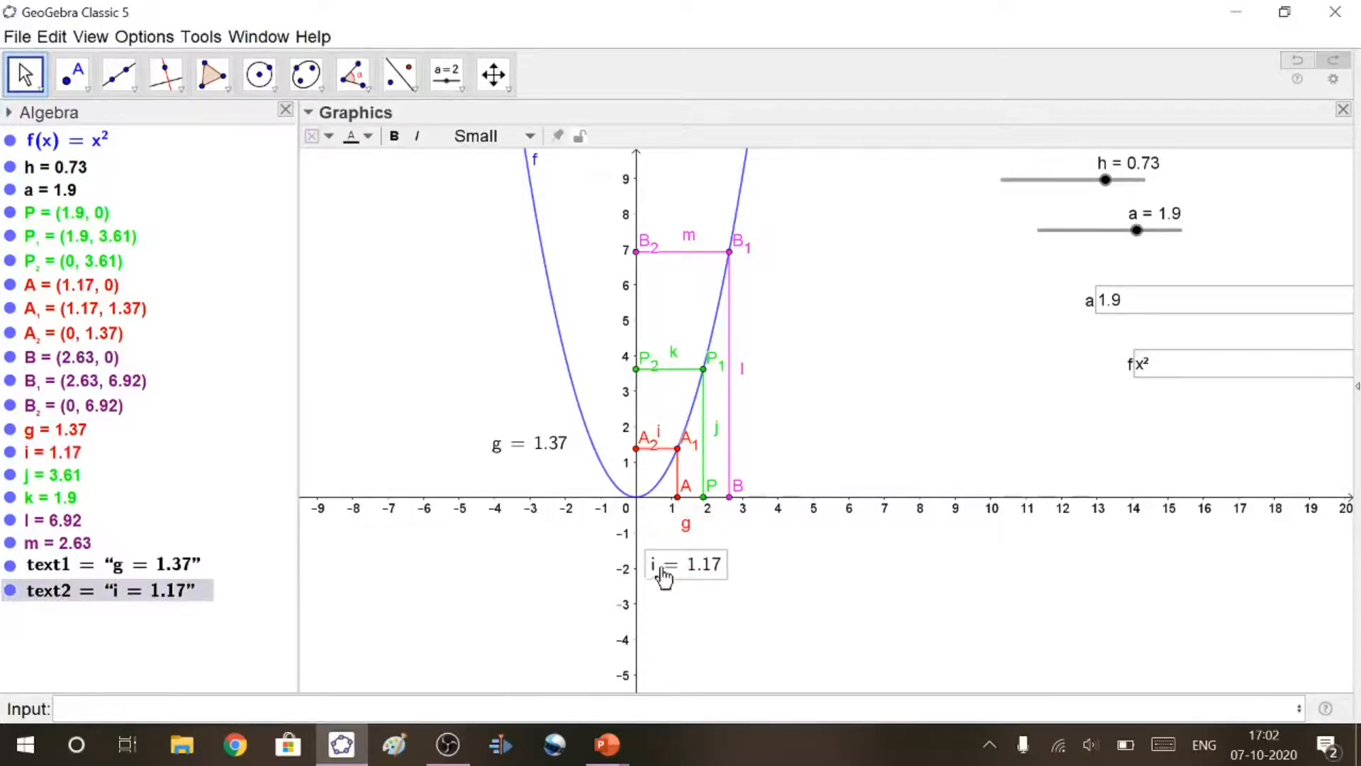
pyautogui.moveTo(53, 475); pyautogui.dragTo(446, 394)
pyautogui.moveTo(479, 368); pyautogui.dragTo(519, 409)
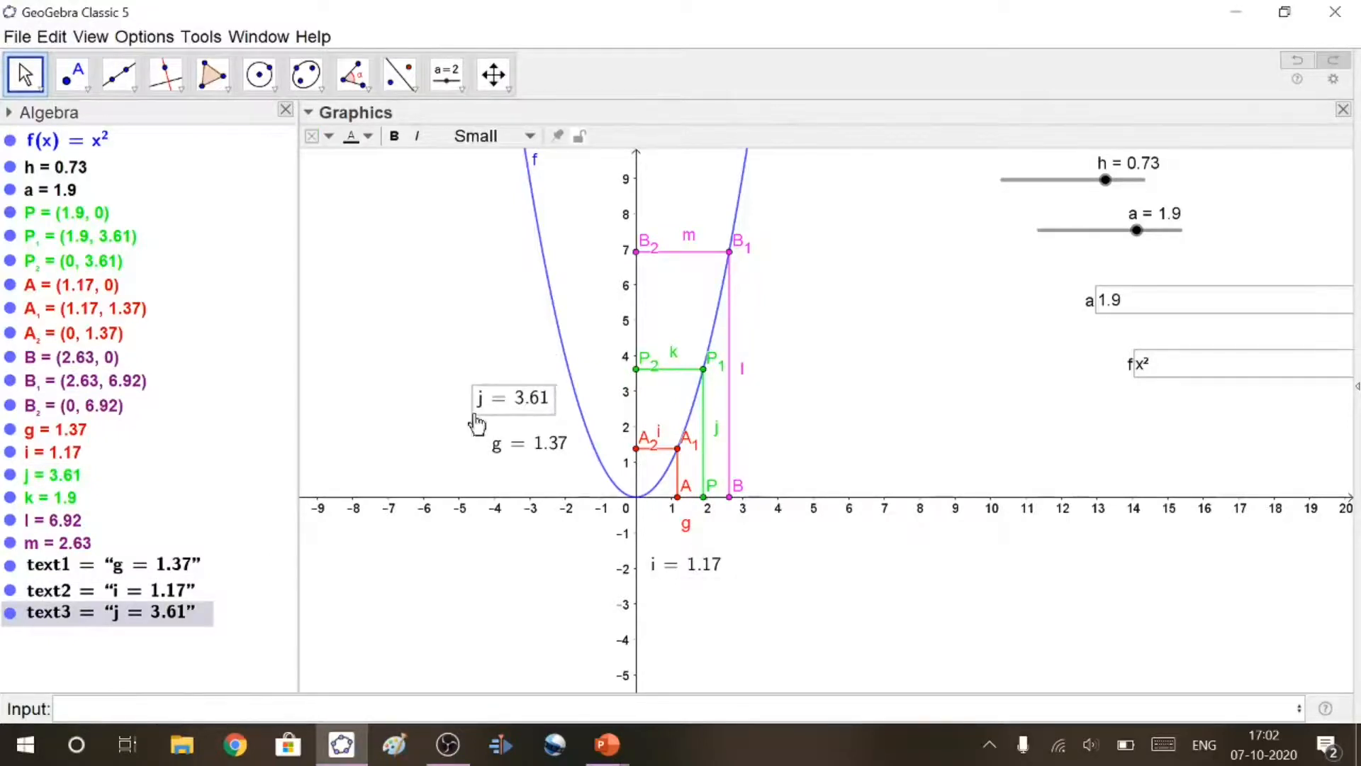
pyautogui.moveTo(69, 504); pyautogui.dragTo(756, 576)
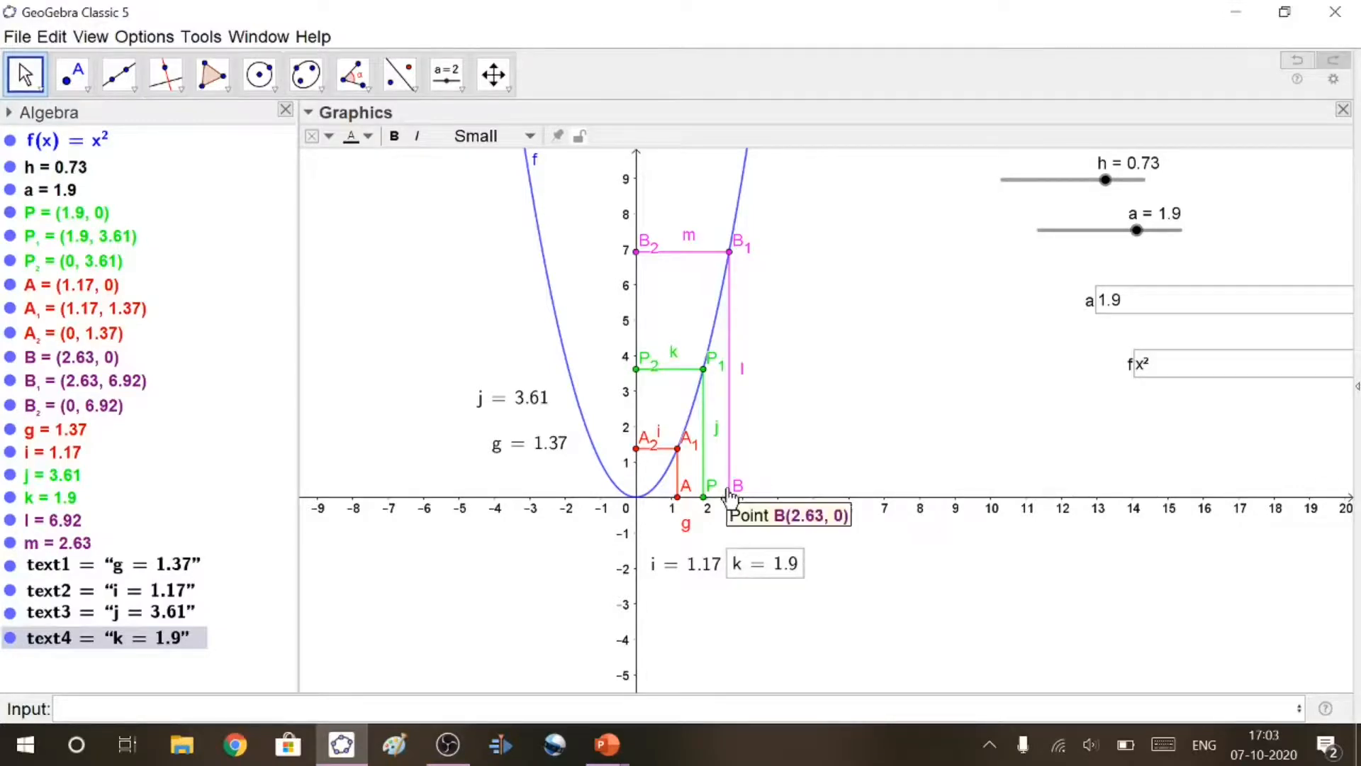
# Place the value text for segment m below the x-axis and the one for segment l beside the parabola, above the j text
pyautogui.moveTo(78, 543); pyautogui.dragTo(893, 576)
pyautogui.click(931, 554)
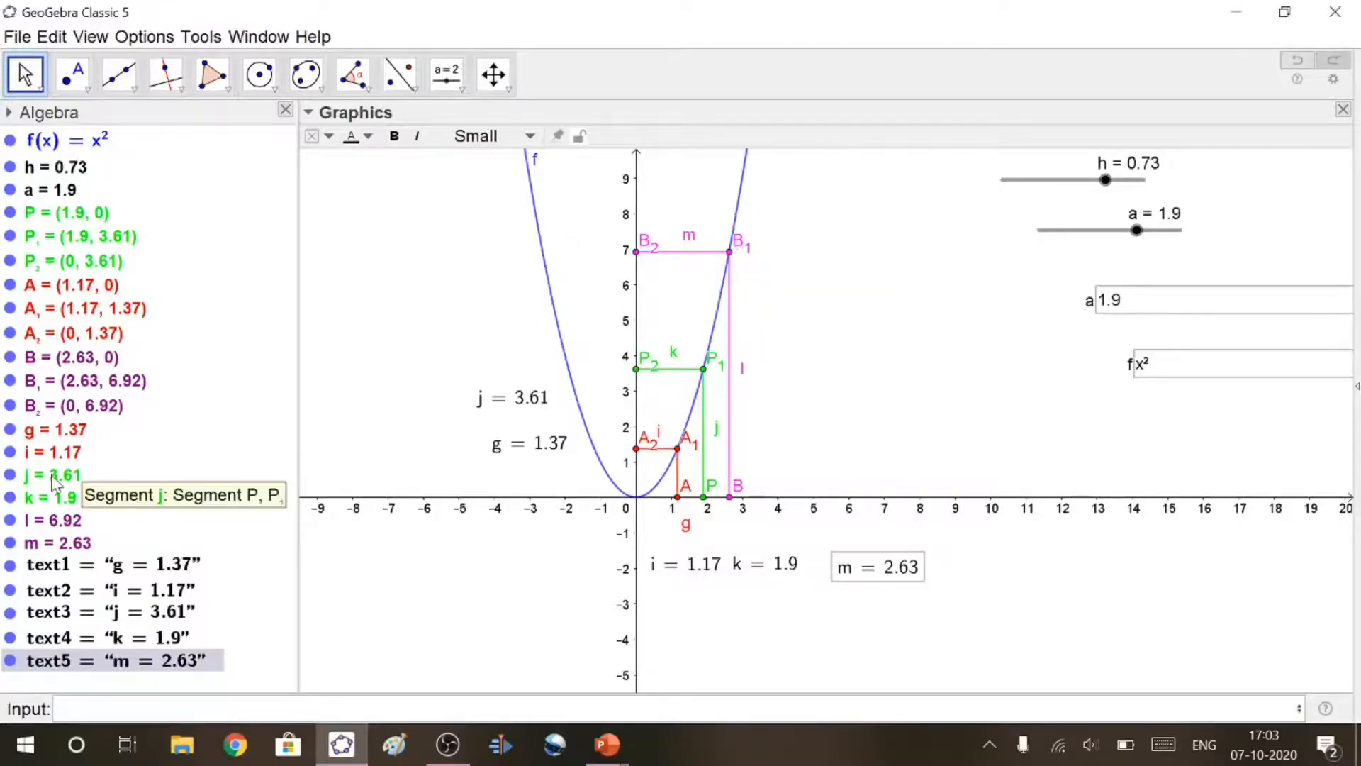
pyautogui.moveTo(58, 524); pyautogui.dragTo(511, 276)
pyautogui.click(508, 254)
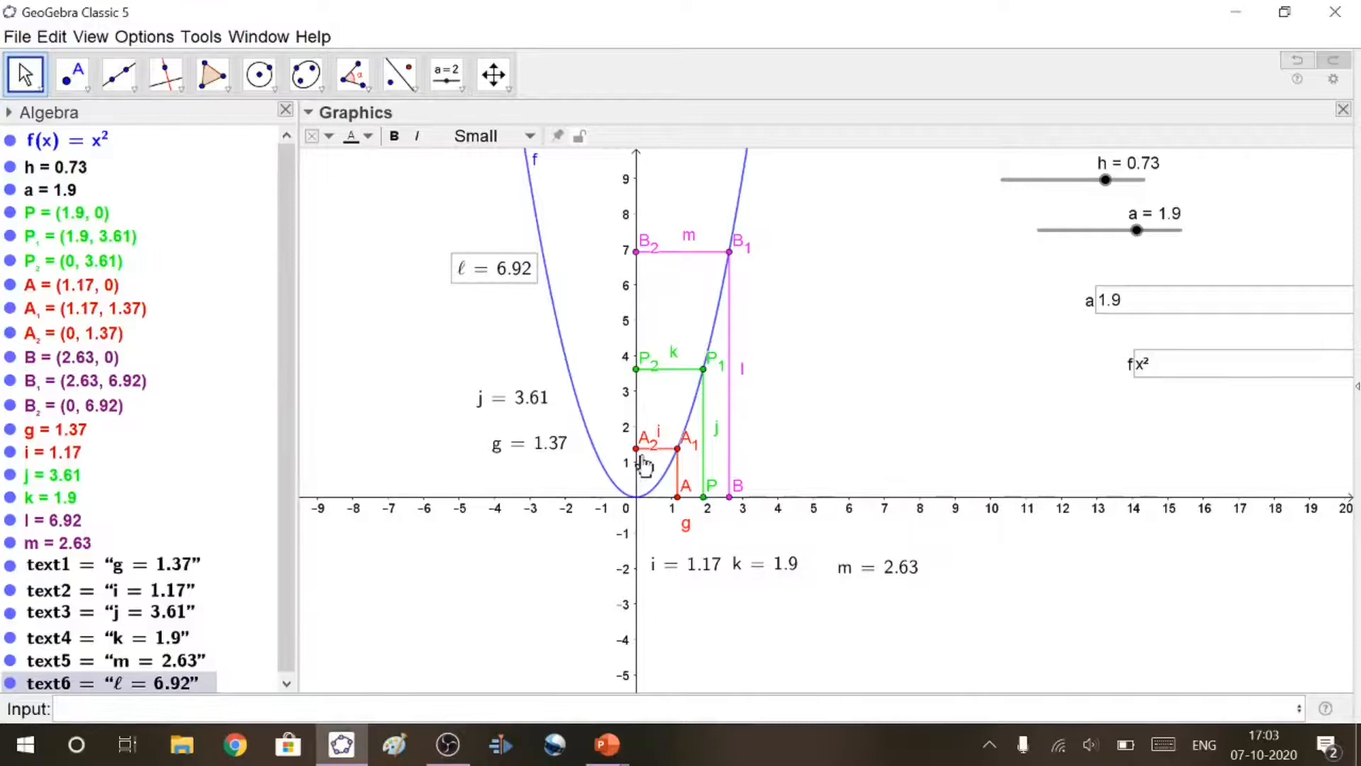
pyautogui.click(640, 370)
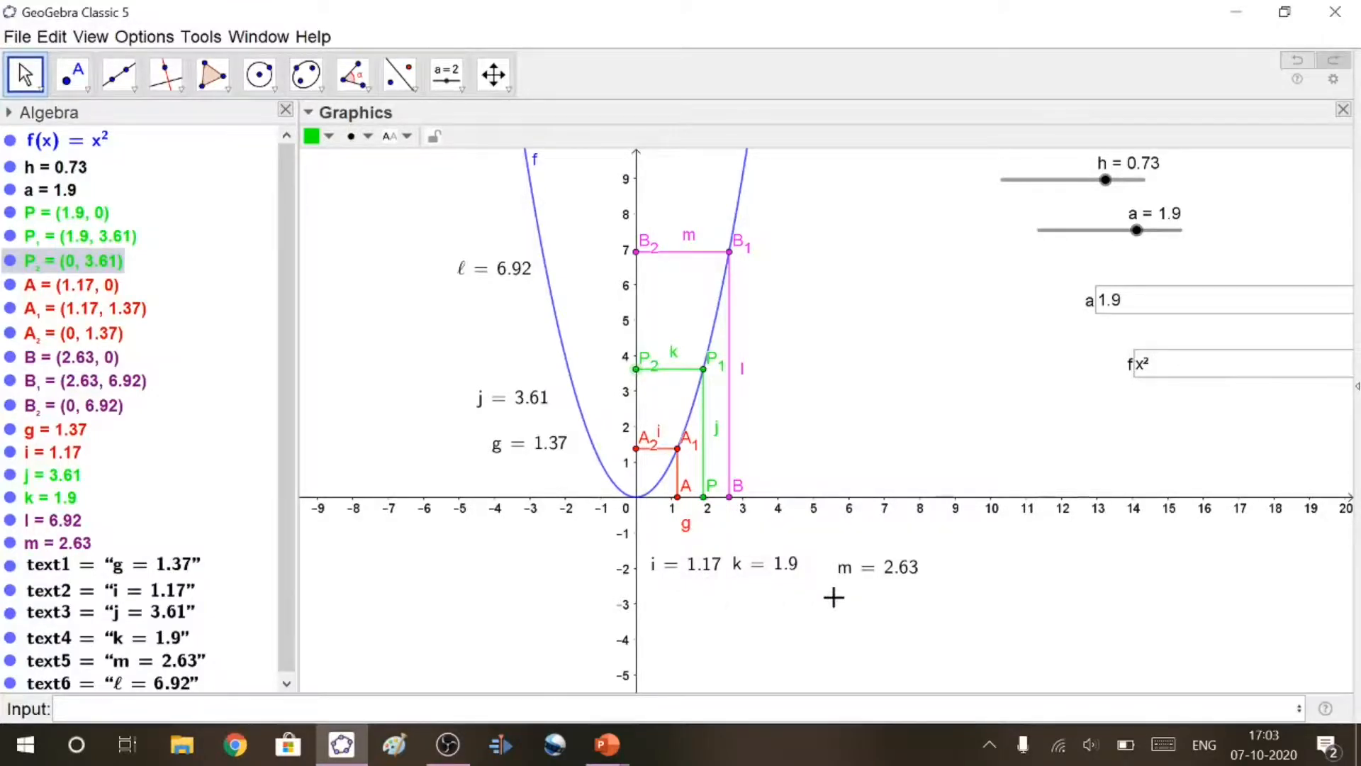
# Hide the labels of segments l, m, k, j, i and g in the graph
pyautogui.rightClick(68, 518)
pyautogui.click(107, 597)
pyautogui.rightClick(64, 544)
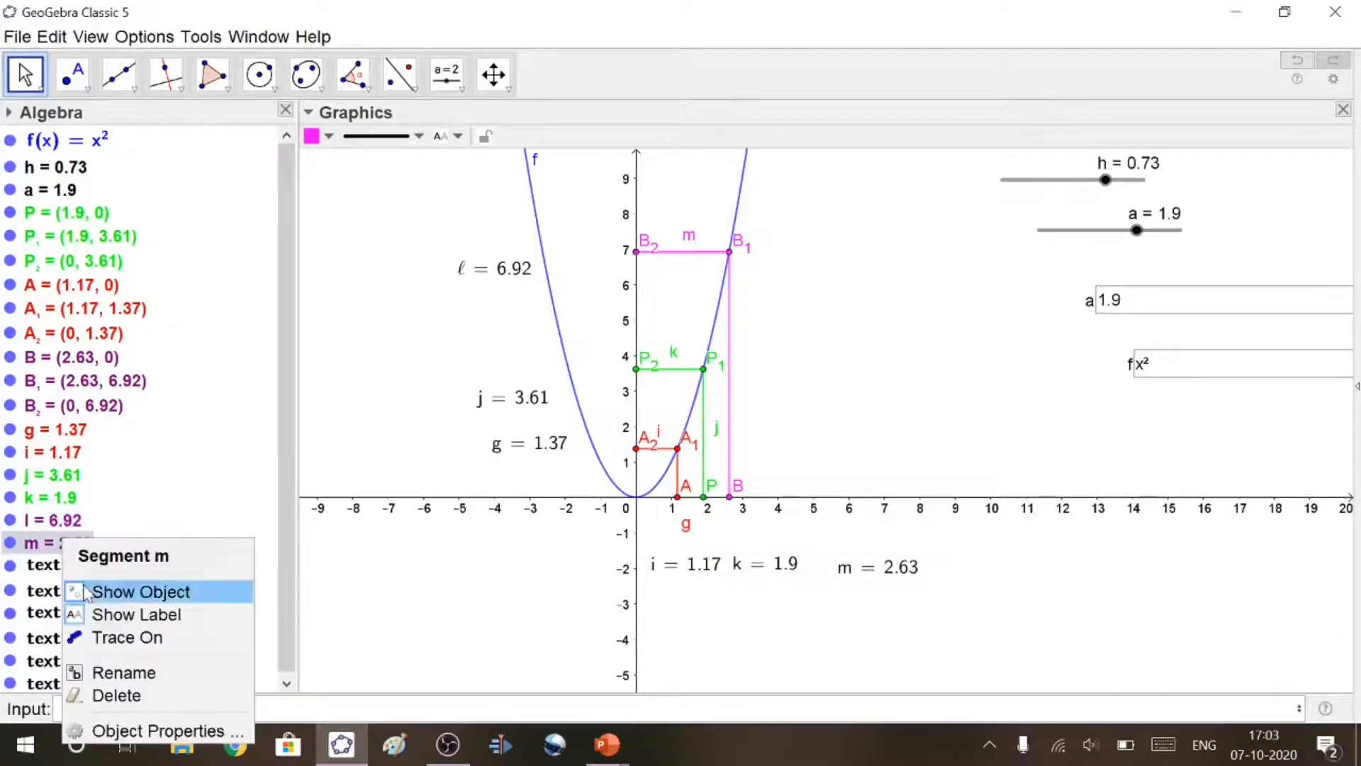
pyautogui.click(71, 612)
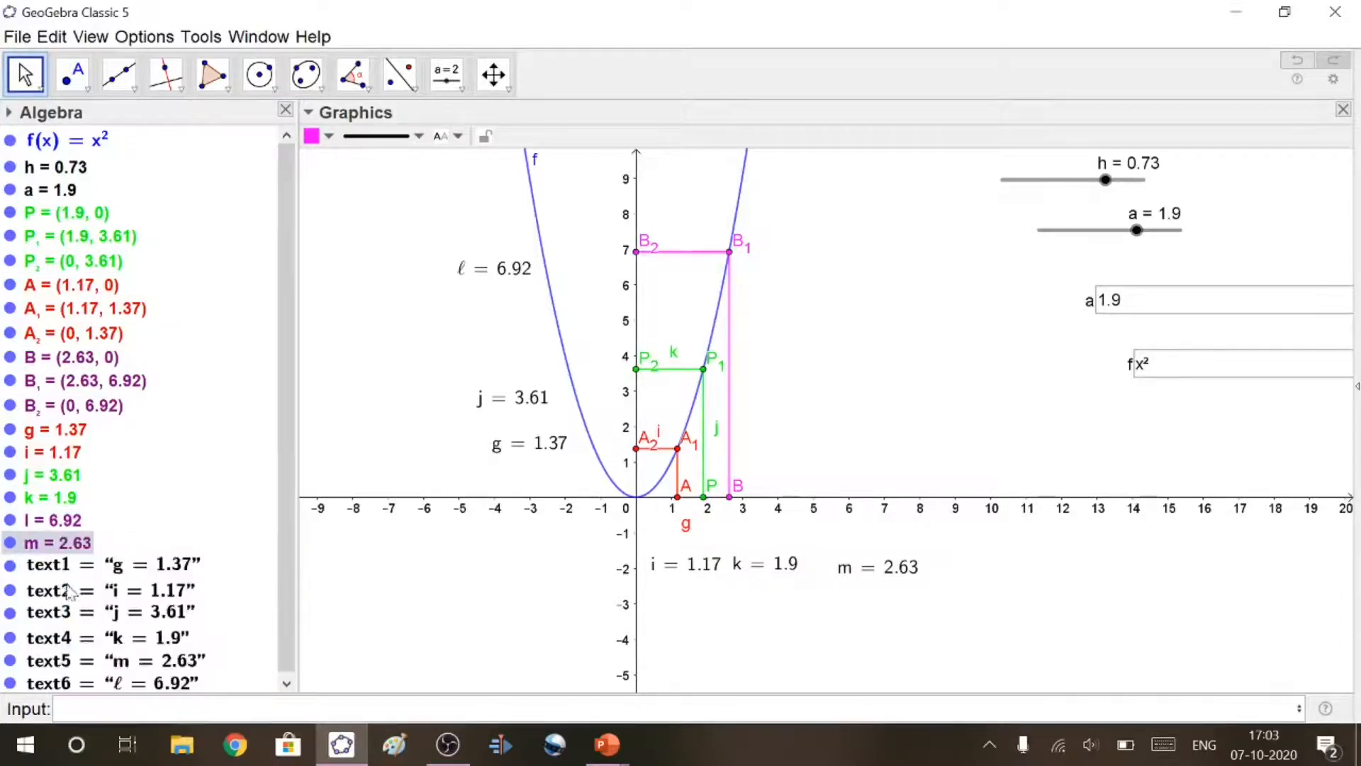
pyautogui.rightClick(71, 499)
pyautogui.click(125, 566)
pyautogui.rightClick(54, 471)
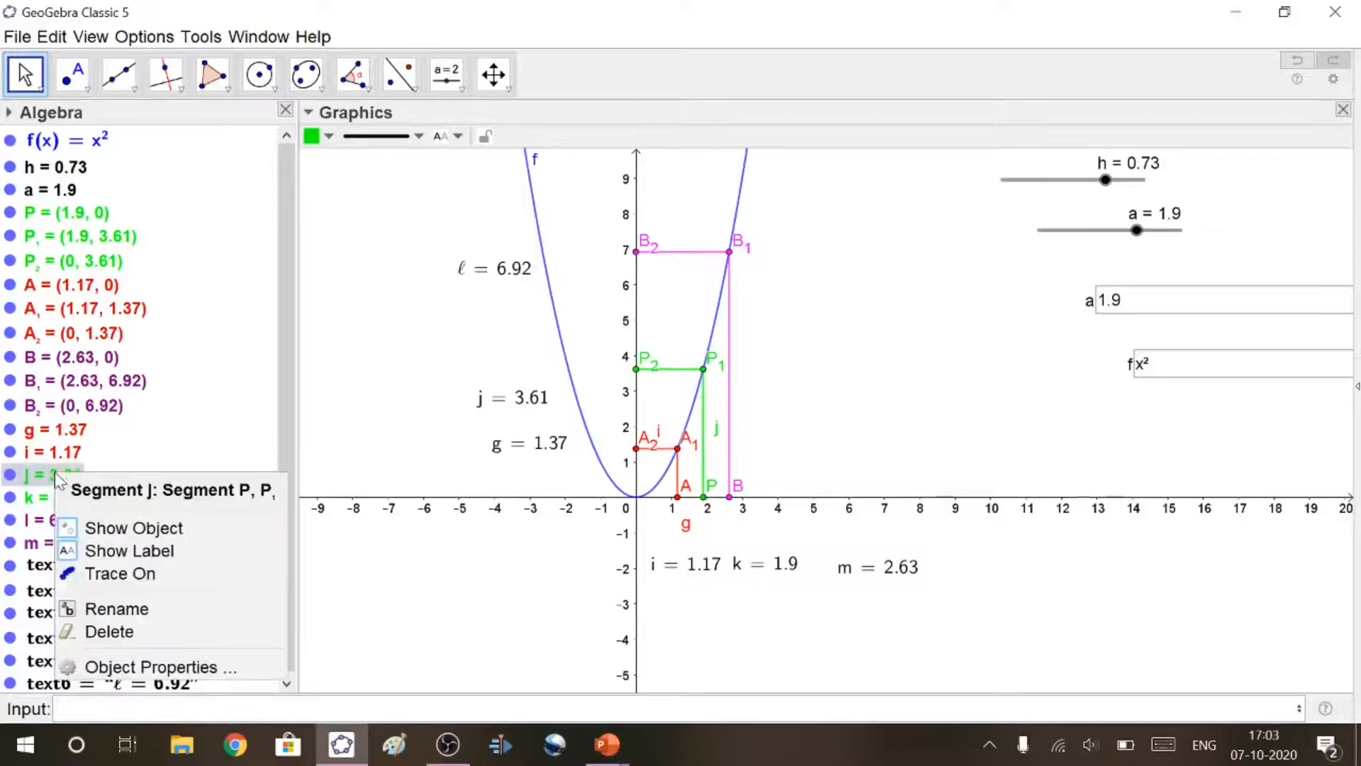
pyautogui.click(103, 550)
pyautogui.rightClick(80, 458)
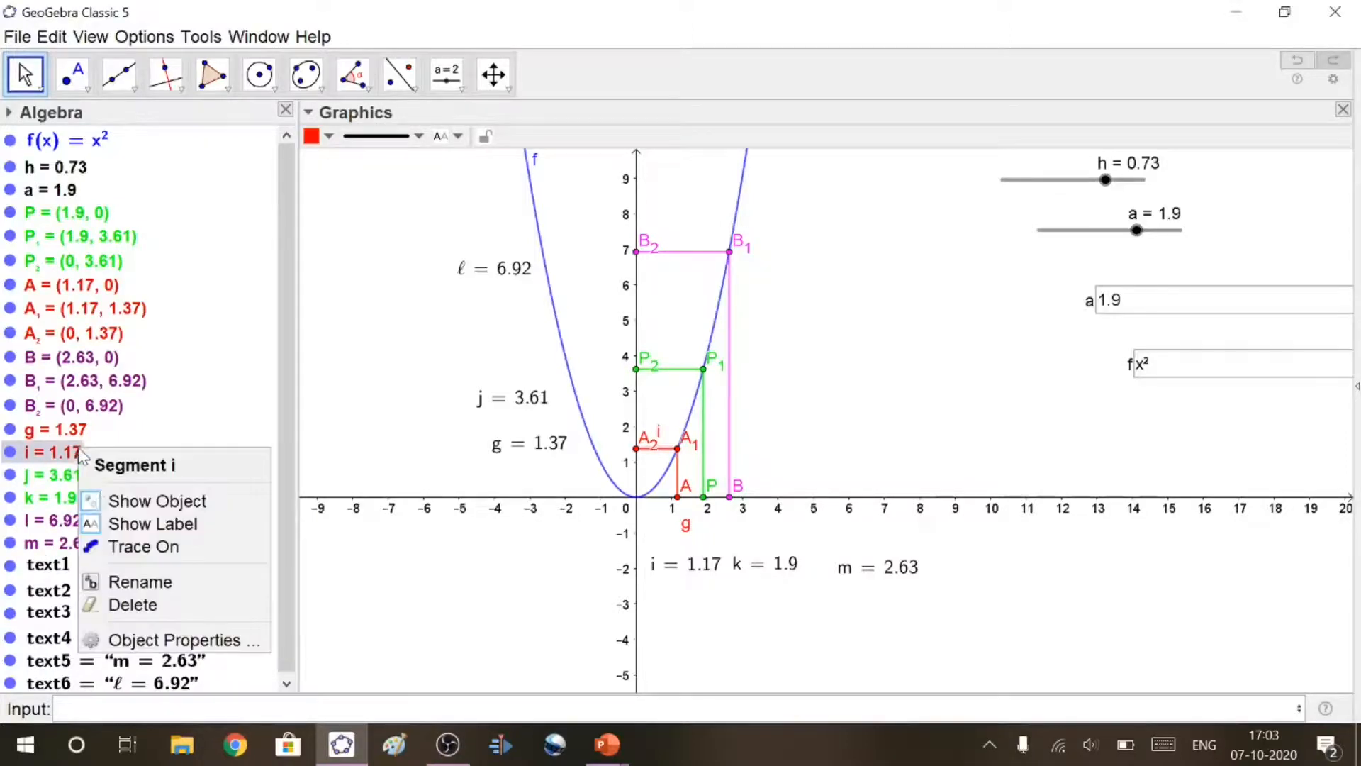
pyautogui.click(111, 525)
pyautogui.rightClick(68, 436)
pyautogui.click(113, 503)
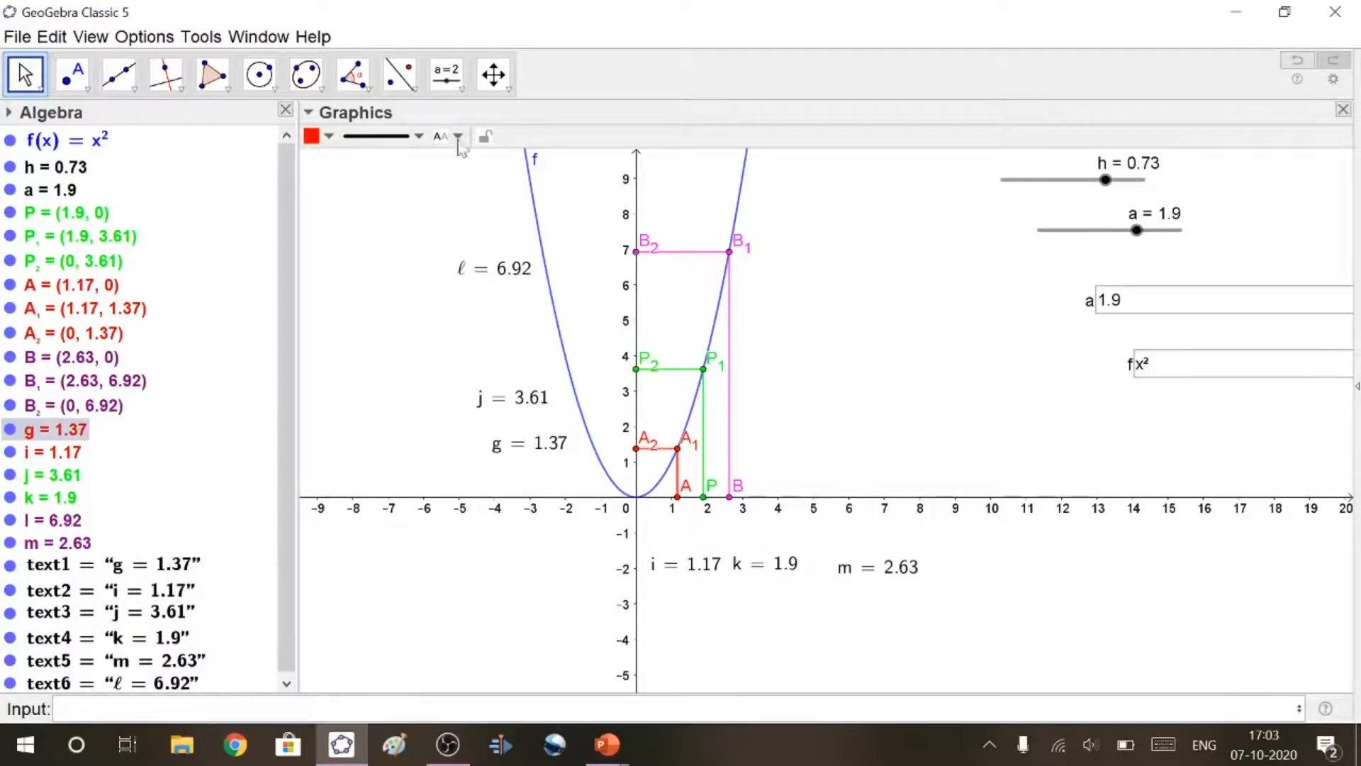
# Create a show/hide check box beside the sliders captioned "left" and link points A, A_1 and A_2 to it
pyautogui.click(462, 91)
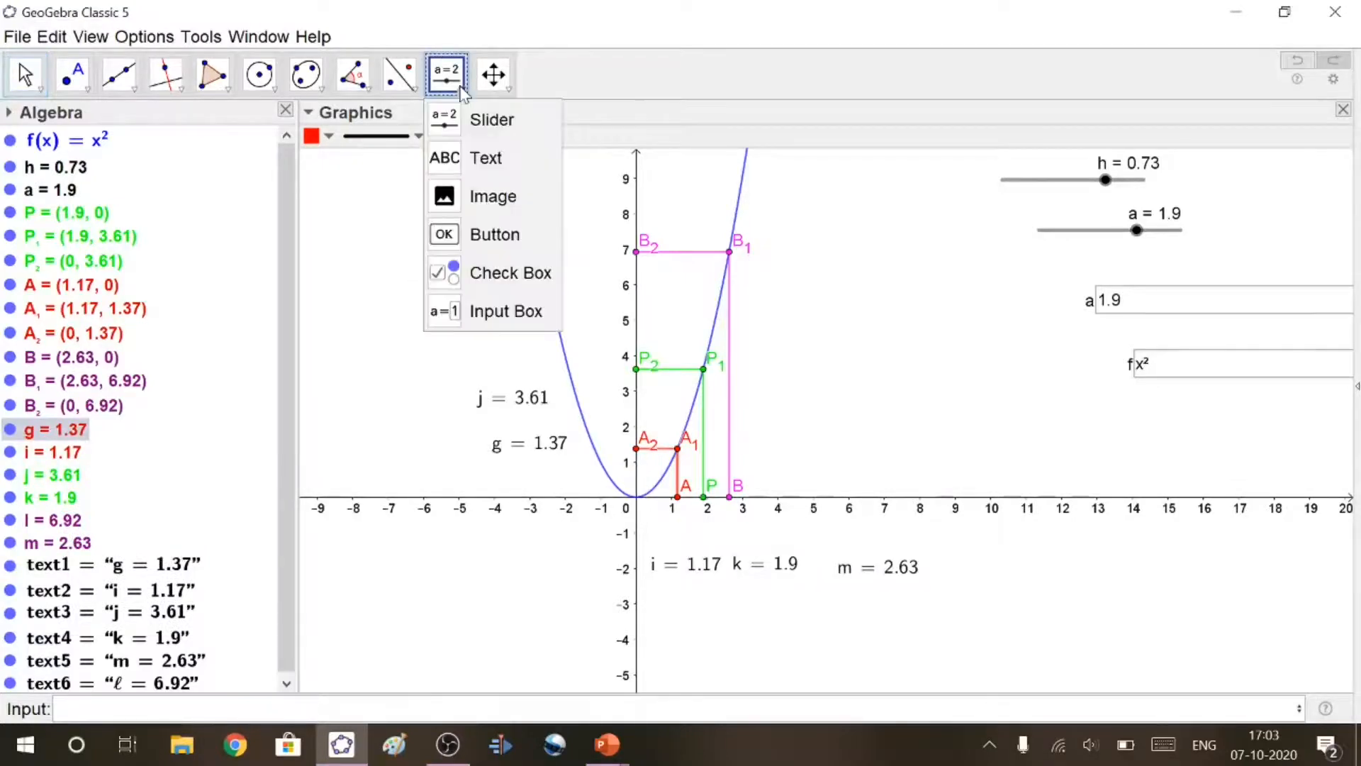
pyautogui.click(518, 277)
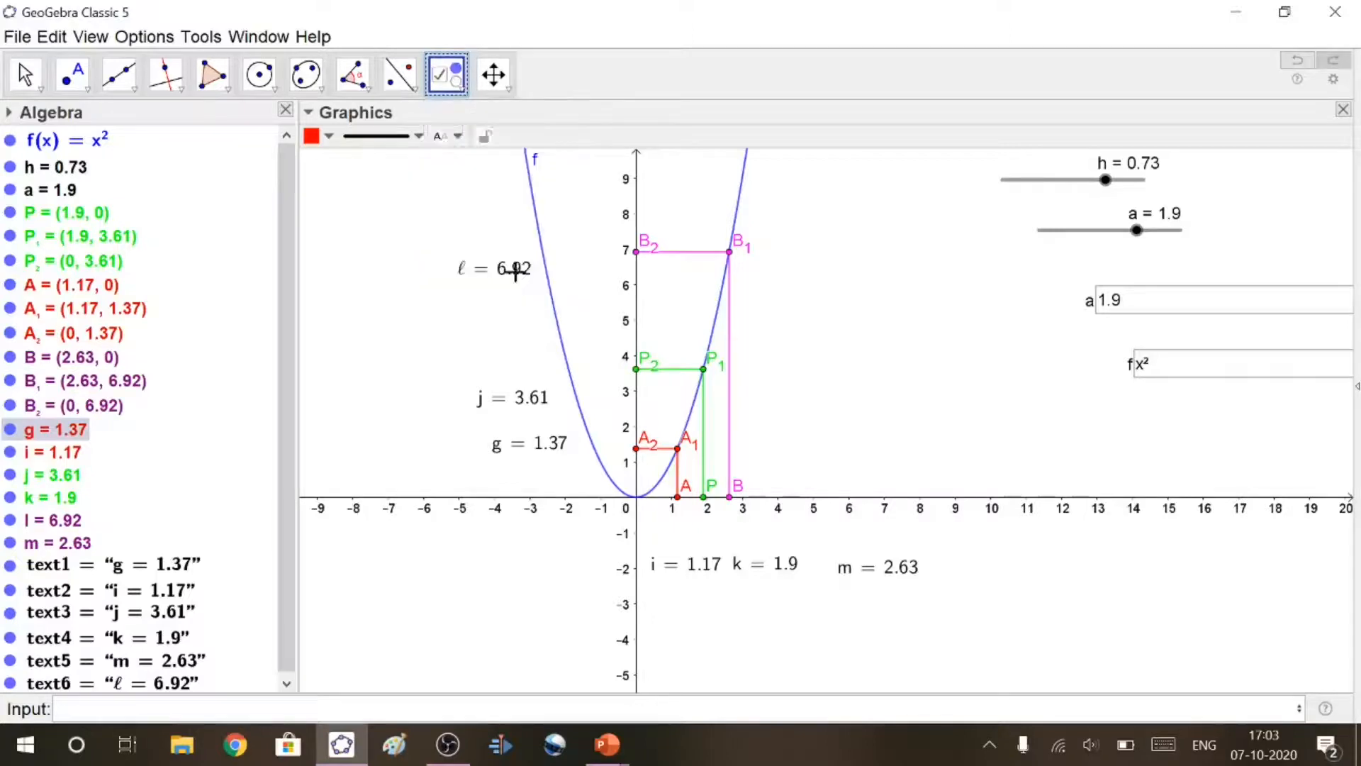
pyautogui.click(904, 221)
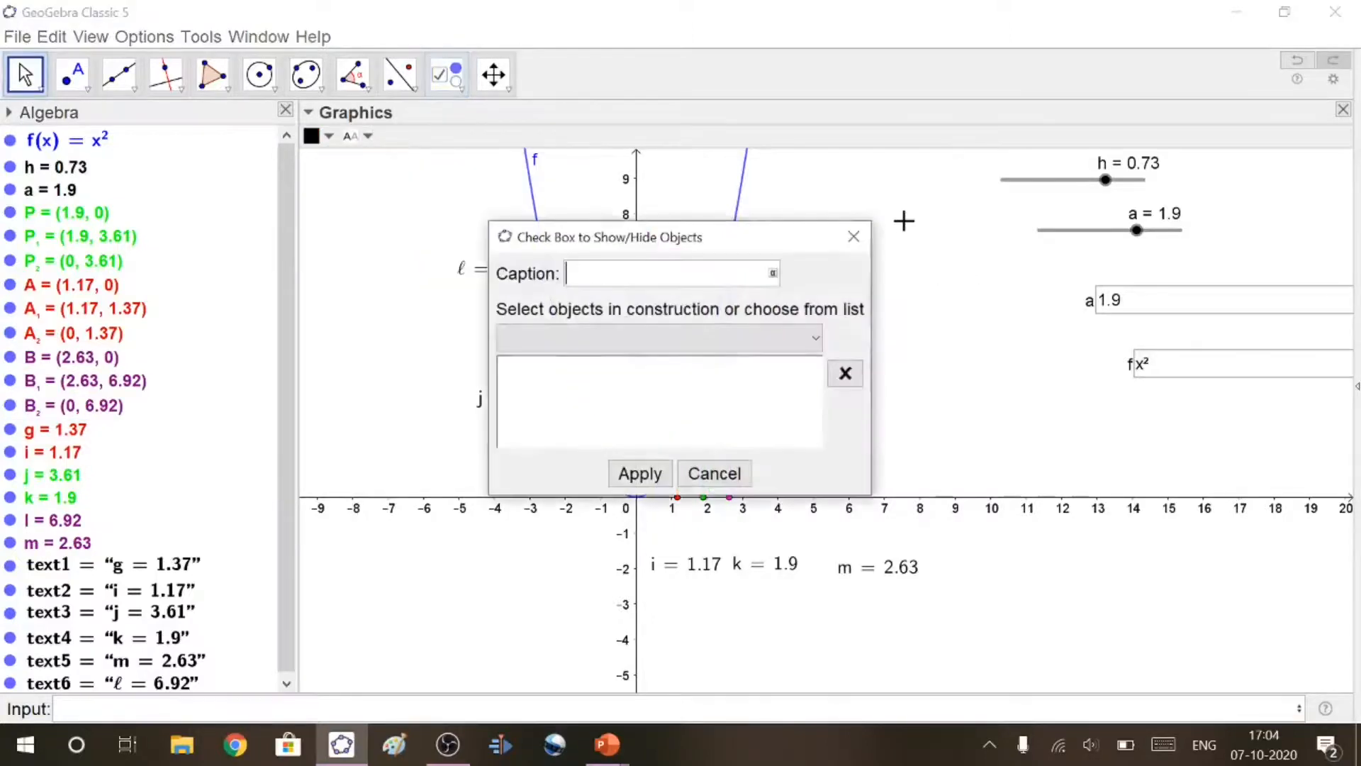
pyautogui.write('left')
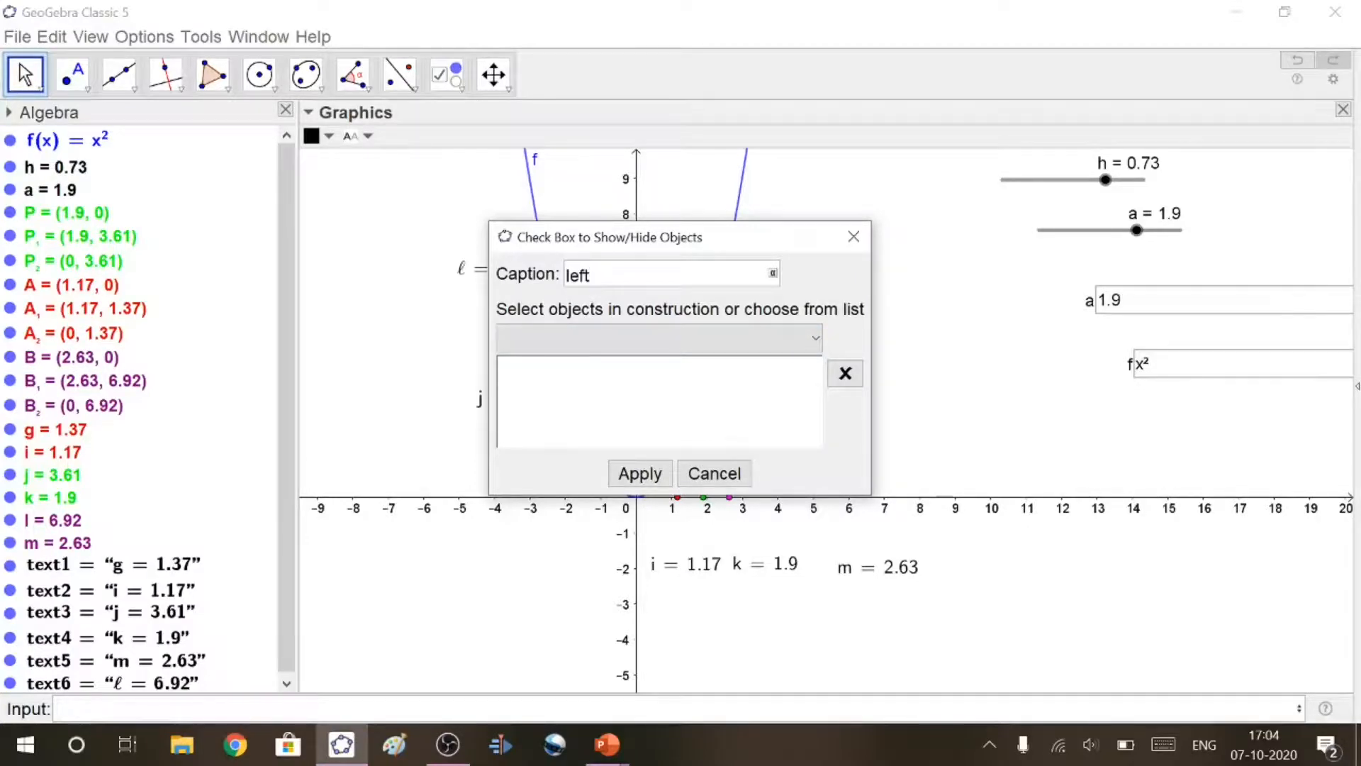
pyautogui.click(816, 340)
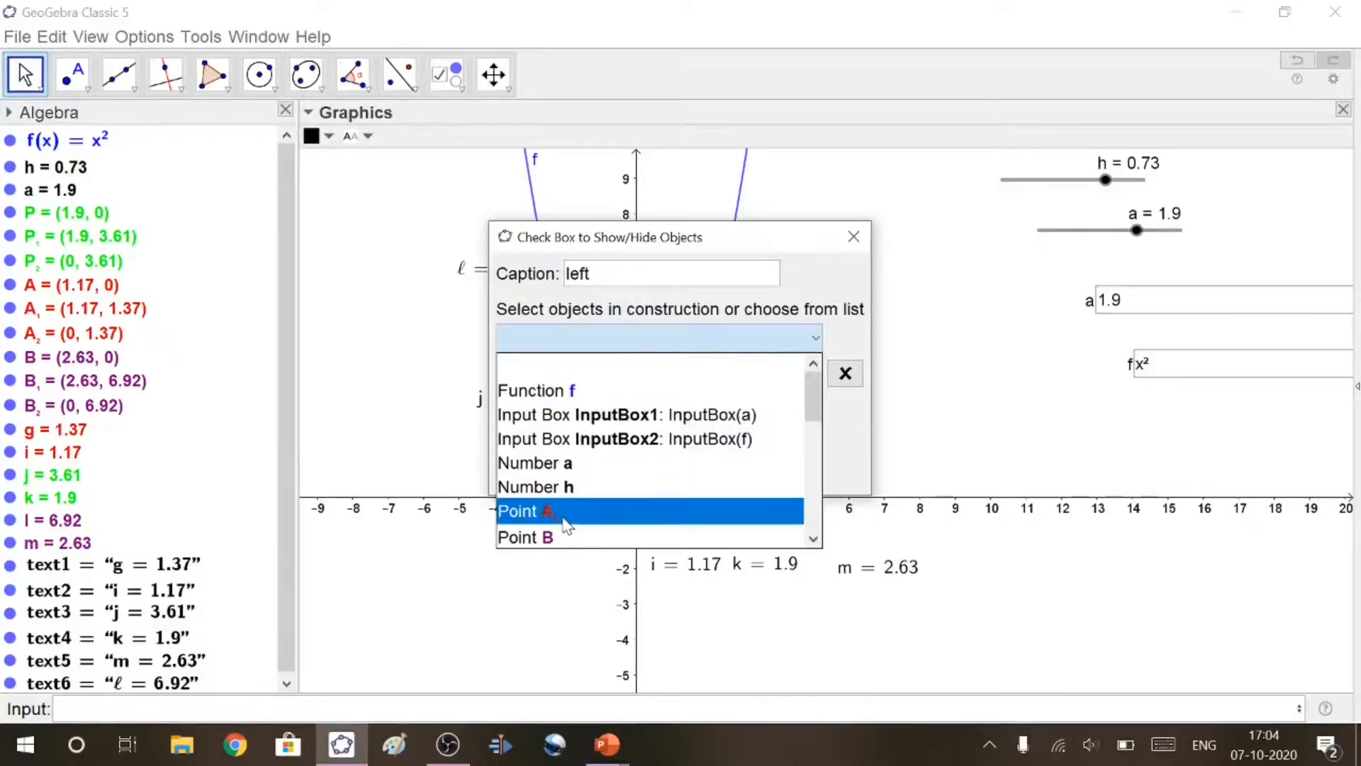
pyautogui.click(565, 512)
pyautogui.moveTo(747, 244); pyautogui.dragTo(1070, 363)
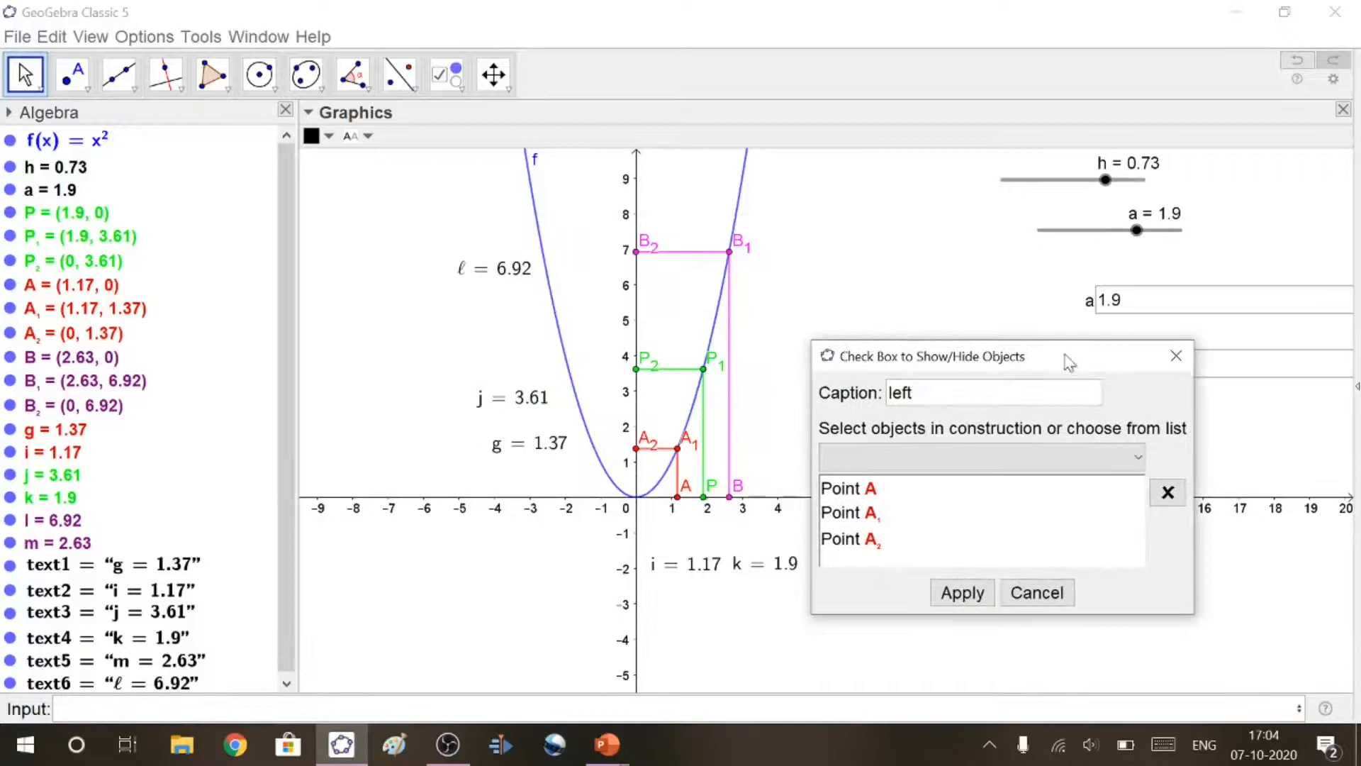
# Add segments g and i and texts text1 and text2 to the "left" check box's objects and apply it
pyautogui.click(1137, 453)
pyautogui.click(877, 583)
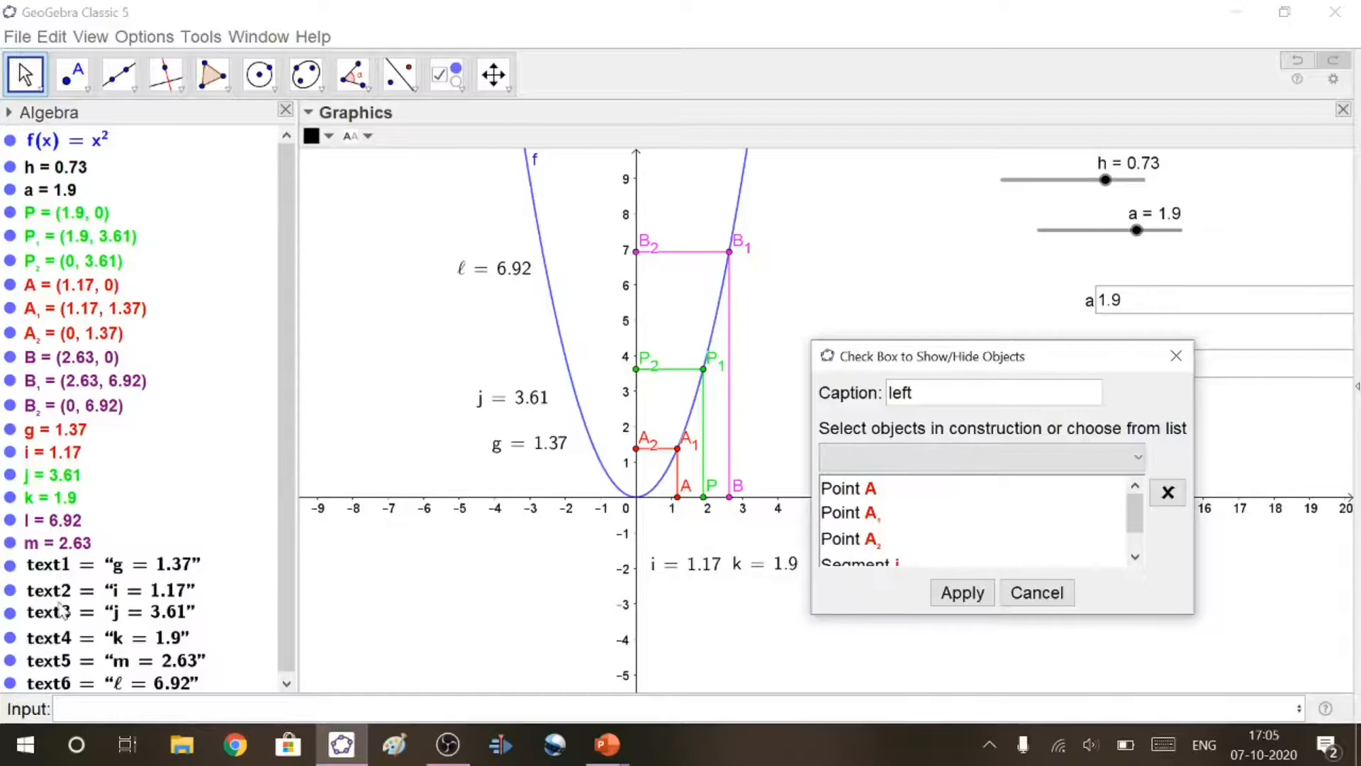
pyautogui.click(1140, 457)
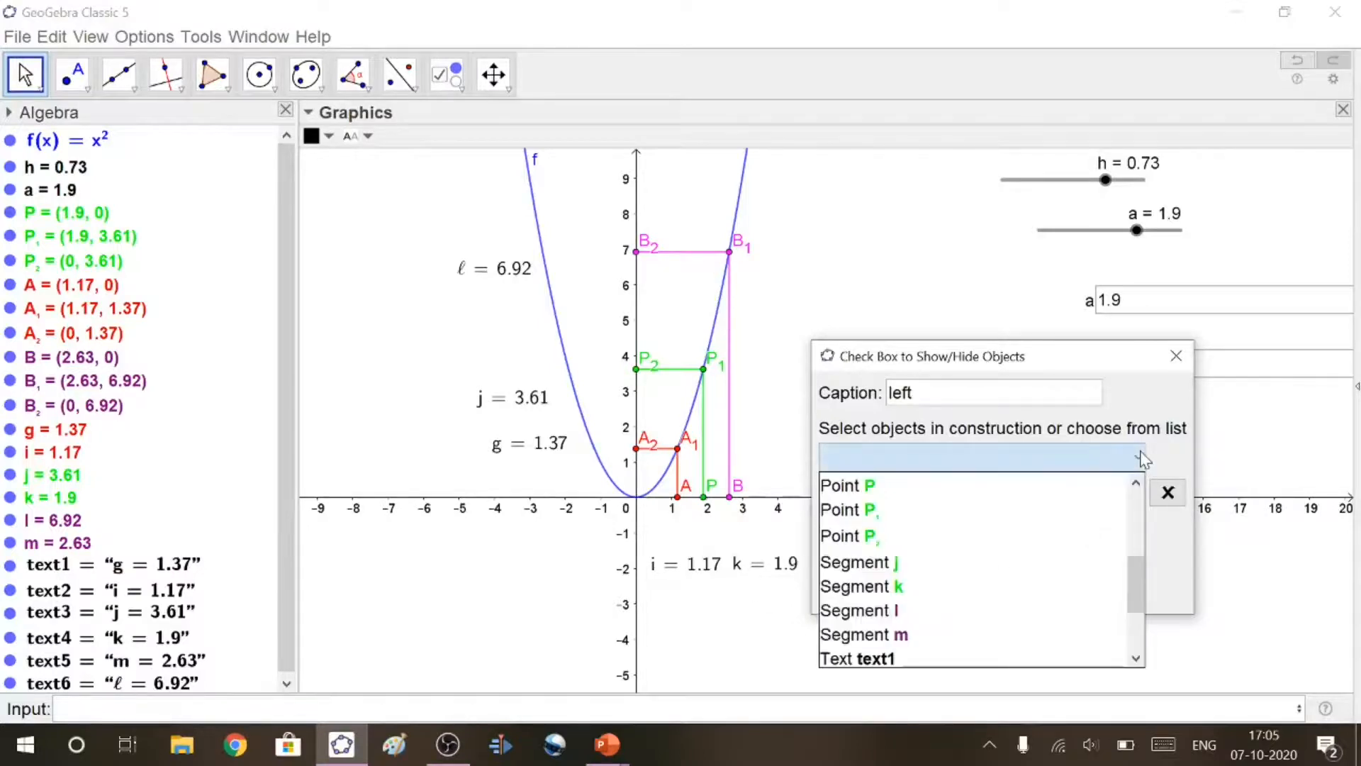
pyautogui.scroll(-1, 977, 612)
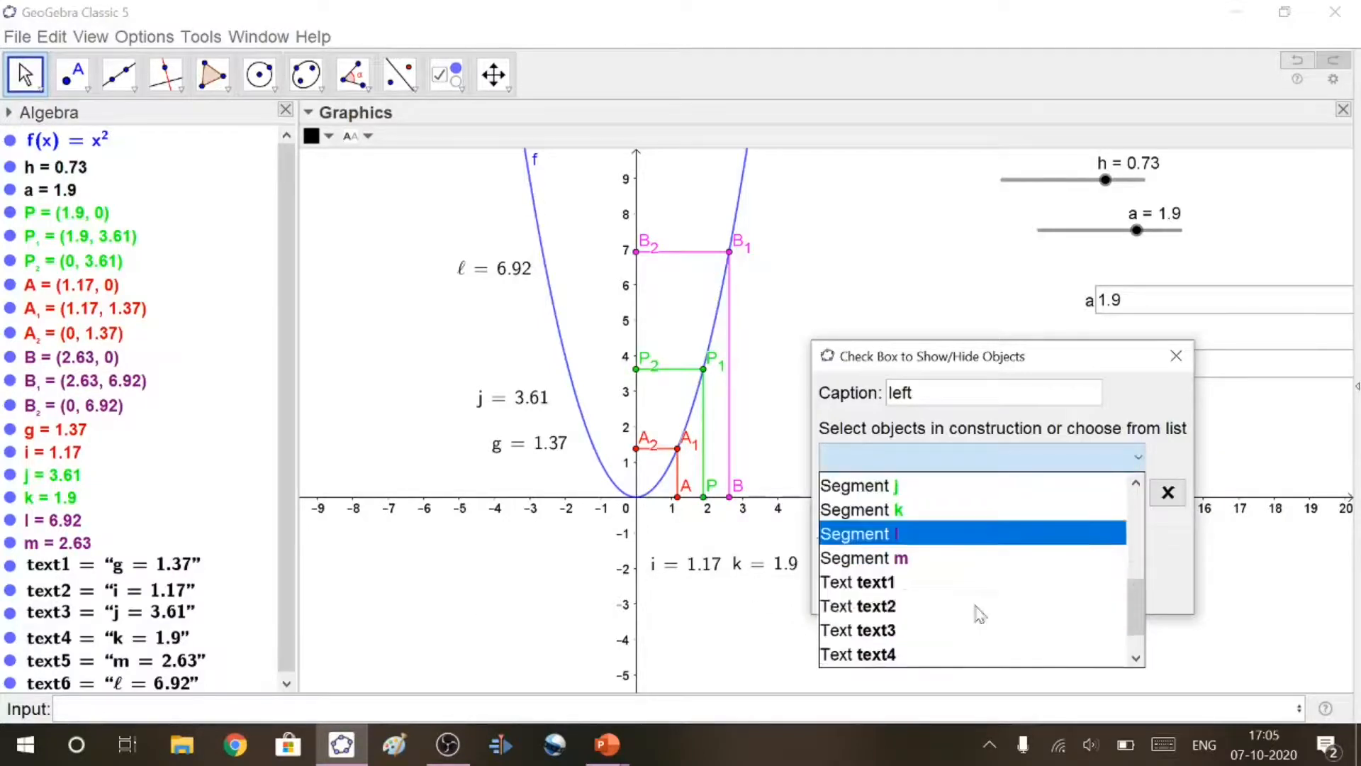
pyautogui.click(894, 583)
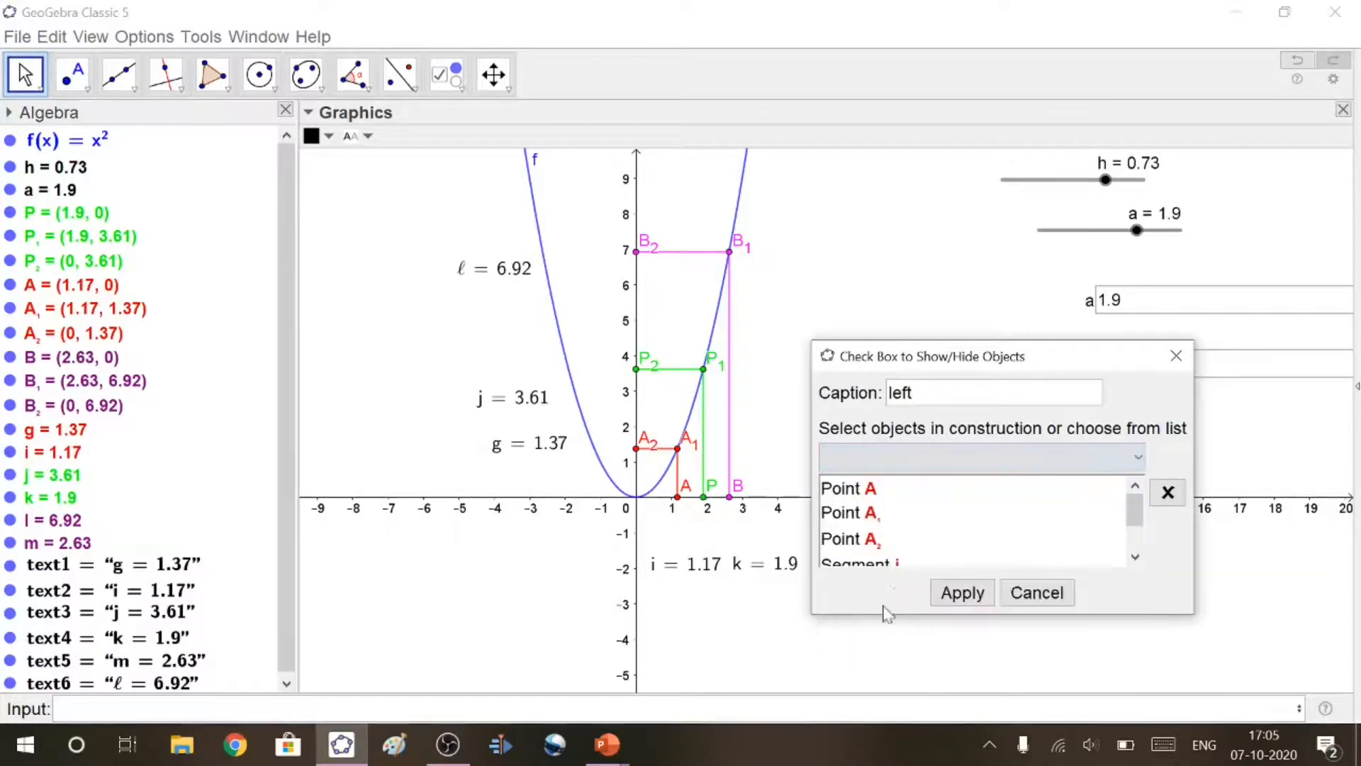
pyautogui.click(1140, 457)
pyautogui.click(886, 583)
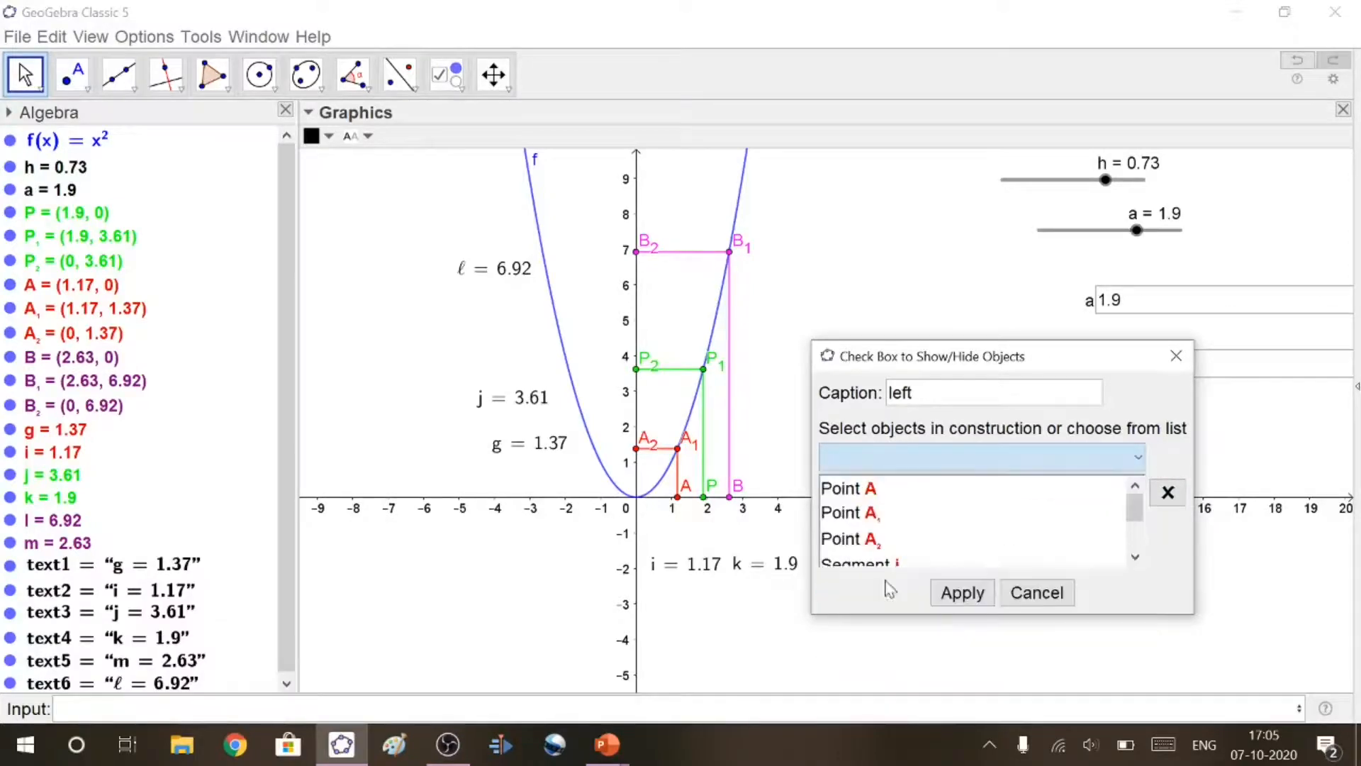
pyautogui.click(977, 596)
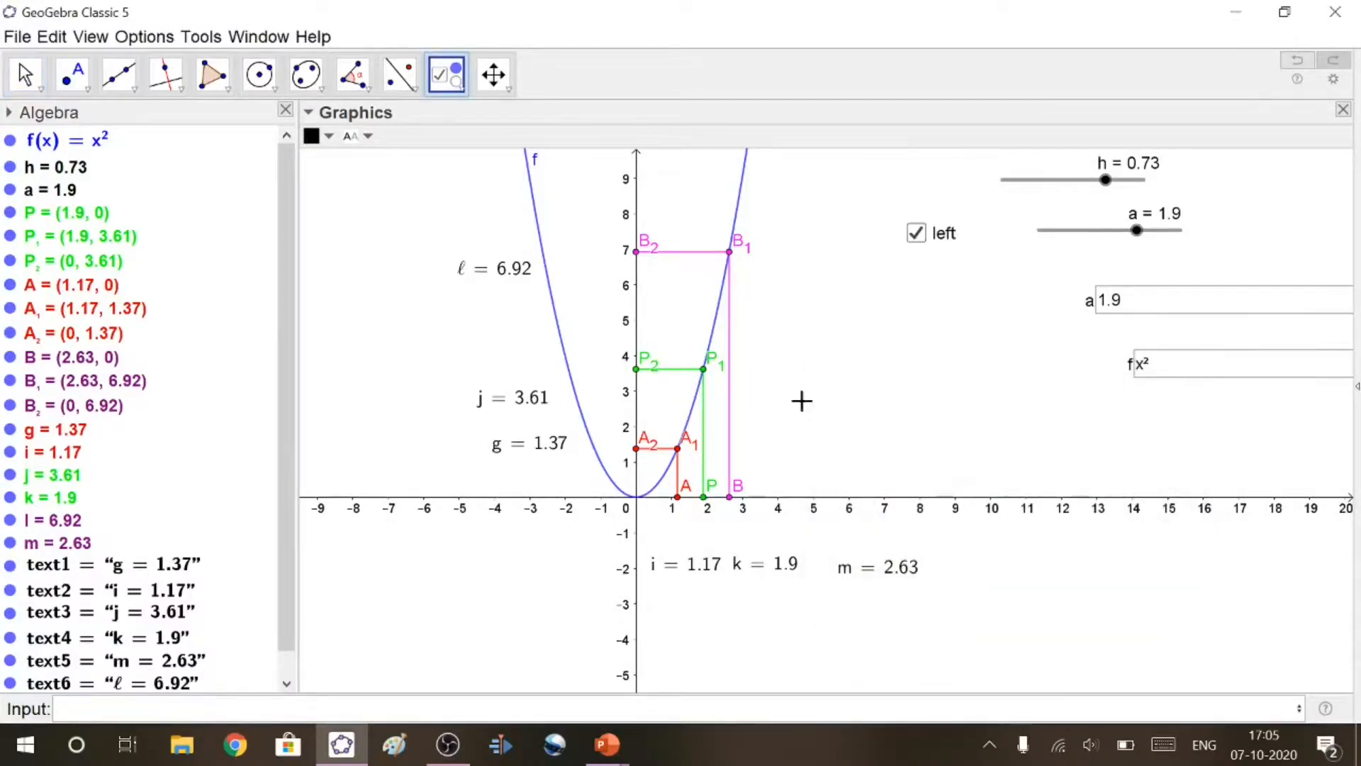
# Switch off the "left" check box and move the j value text up level with point P_2
pyautogui.click(25, 73)
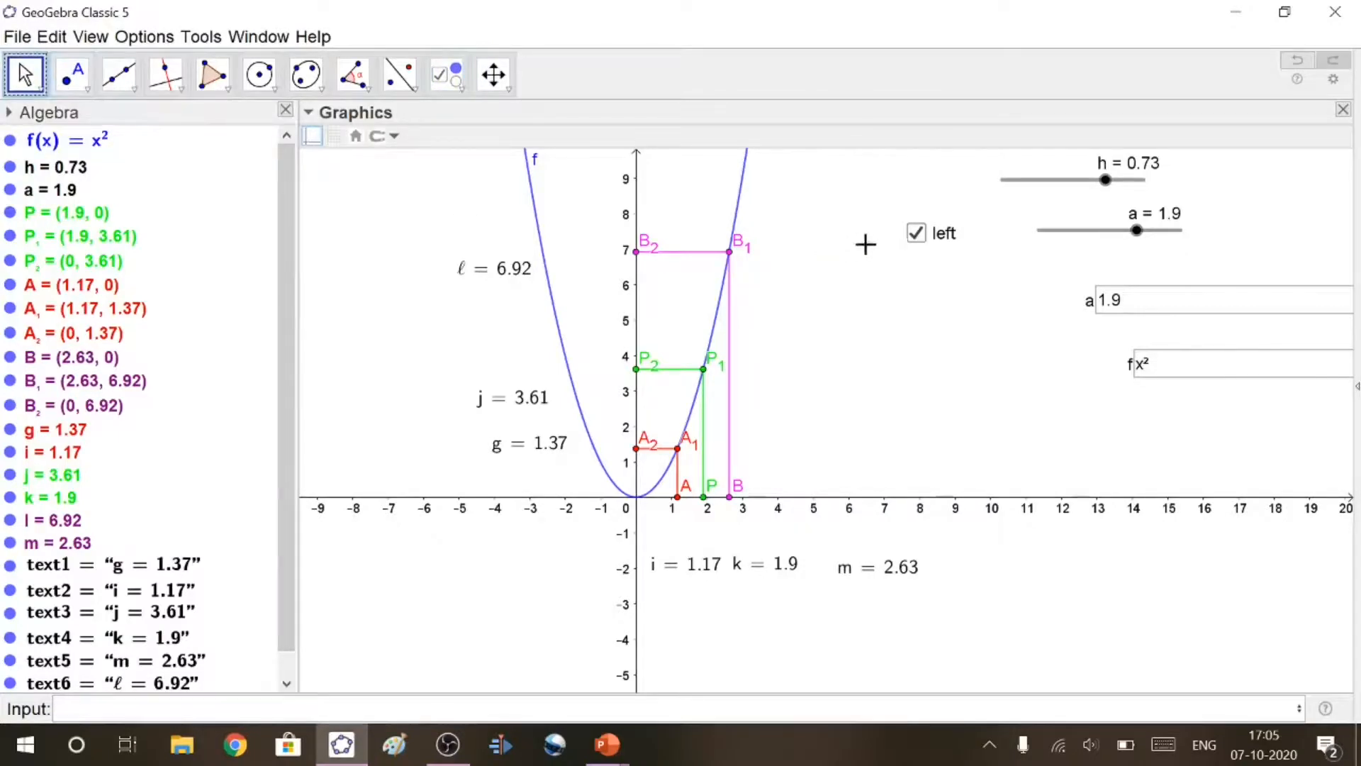
pyautogui.click(918, 234)
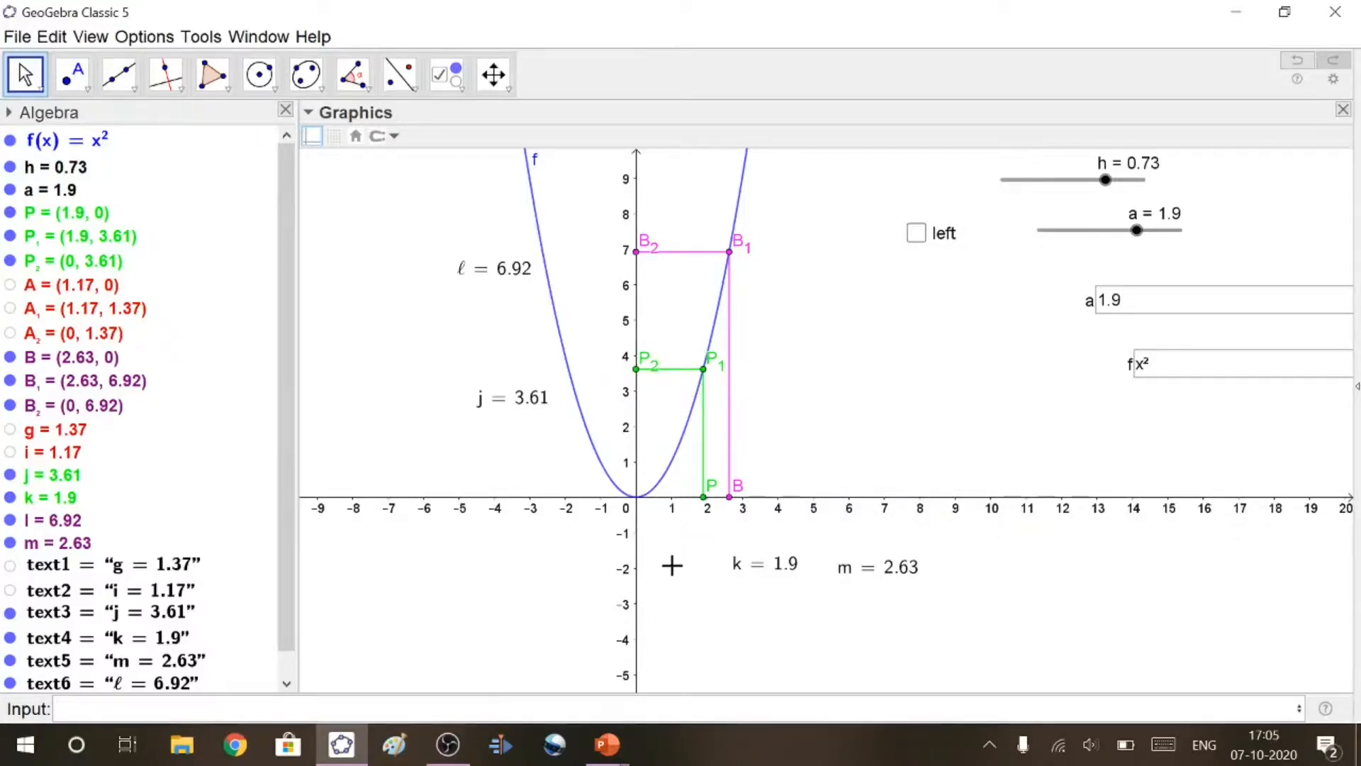
pyautogui.moveTo(507, 403); pyautogui.dragTo(501, 379)
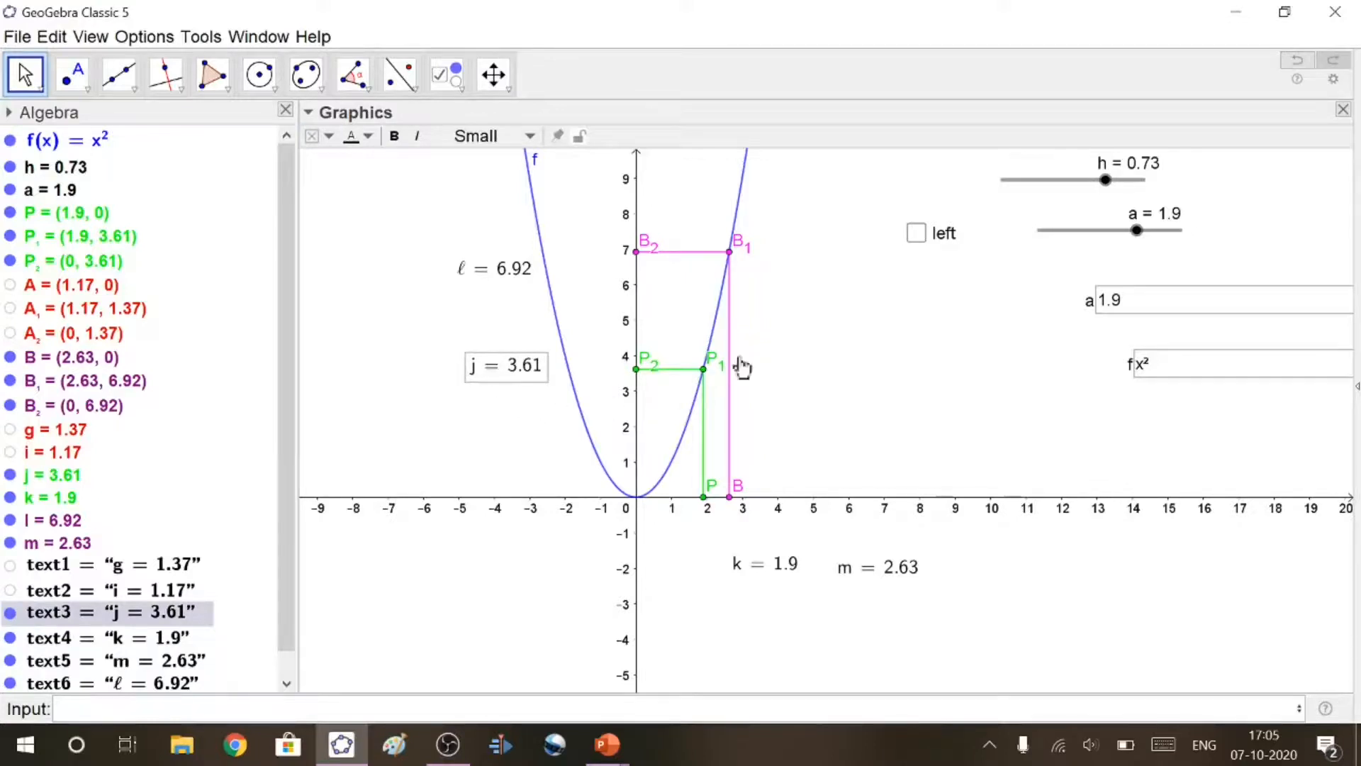
# Create a check box below "left" captioned "right" and link points B, B_1 and B_2 to it
pyautogui.click(463, 90)
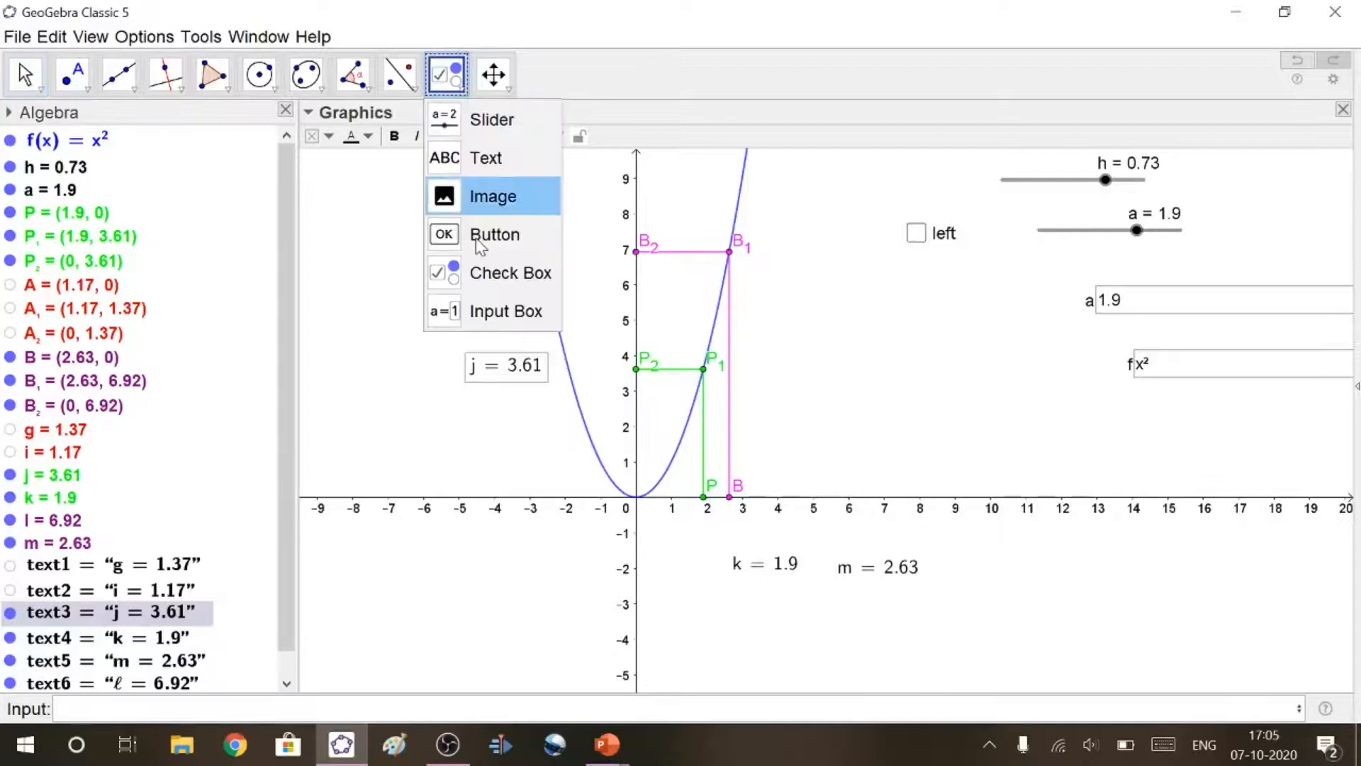
pyautogui.click(504, 283)
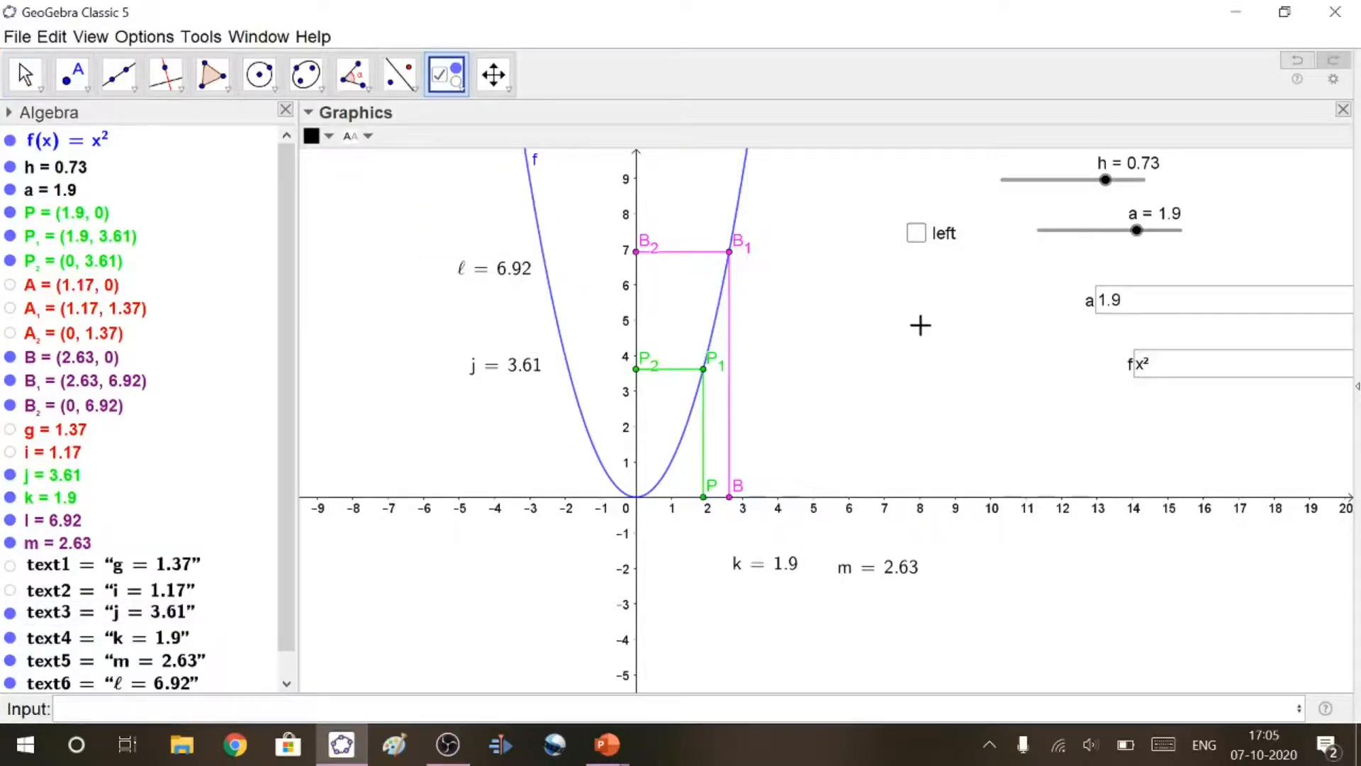
pyautogui.click(919, 277)
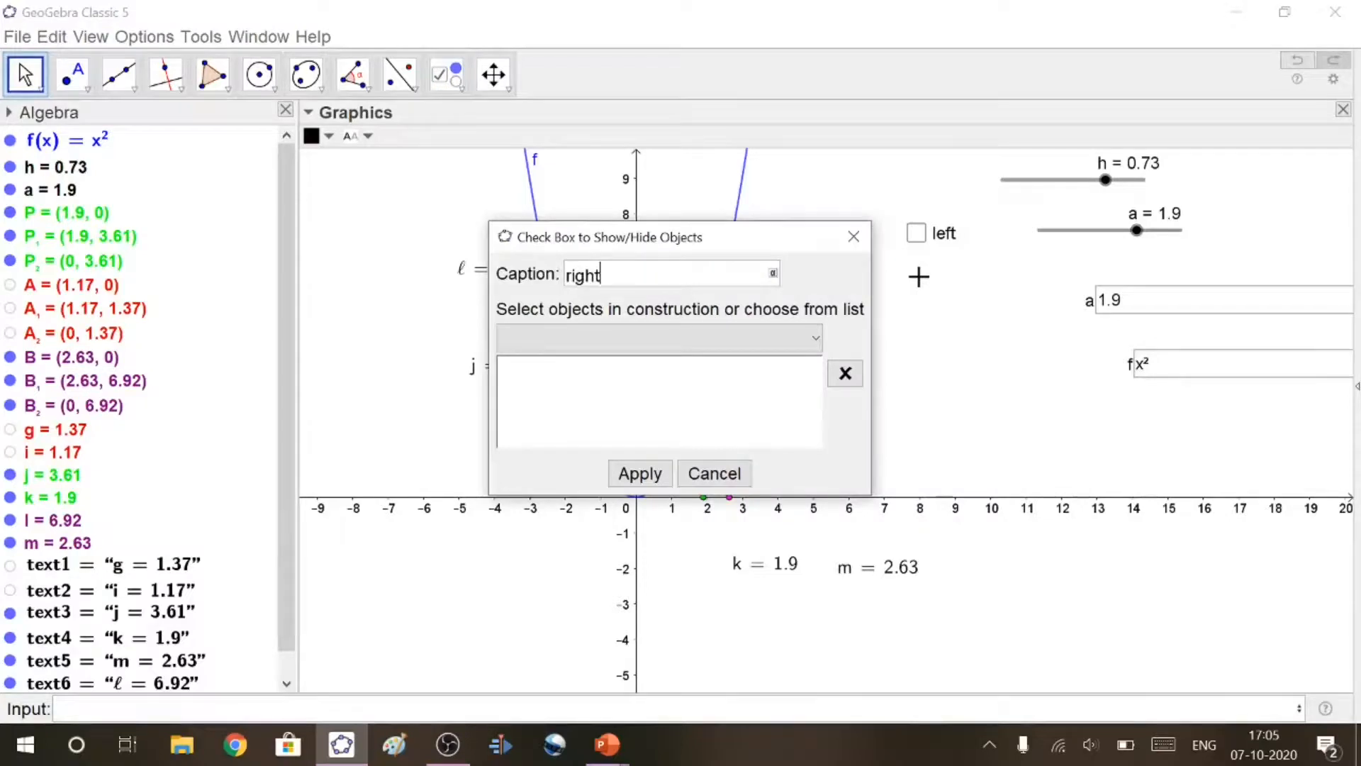
pyautogui.click(808, 339)
pyautogui.click(553, 463)
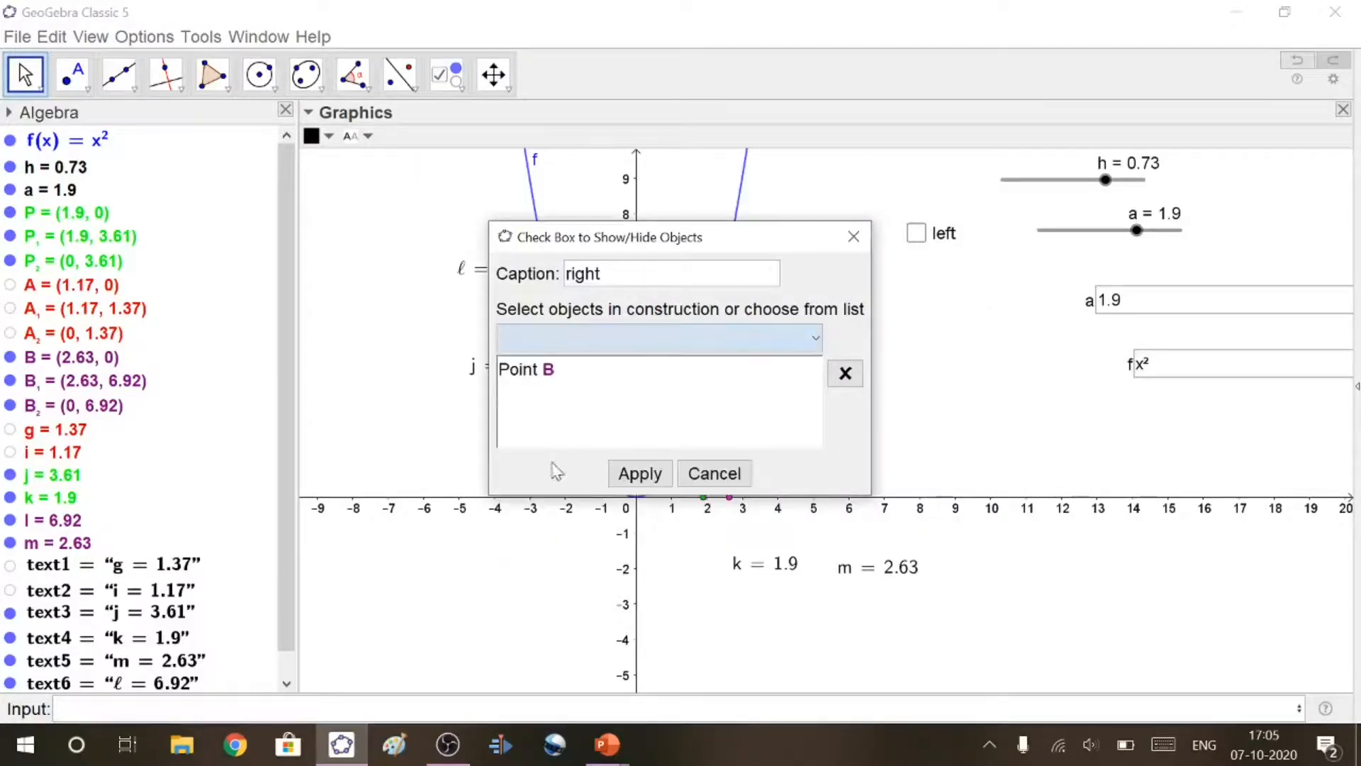
pyautogui.click(816, 338)
pyautogui.click(588, 487)
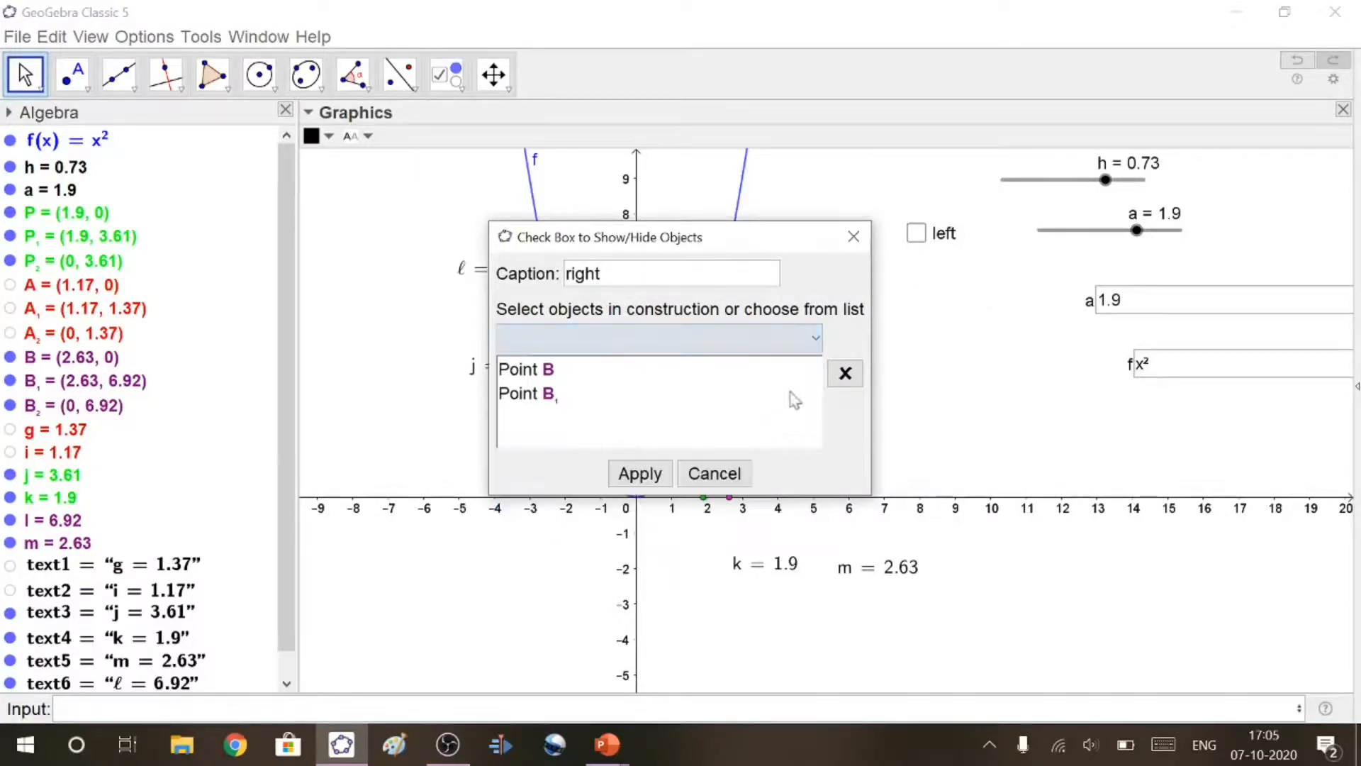
pyautogui.click(815, 338)
pyautogui.click(542, 470)
pyautogui.moveTo(708, 234); pyautogui.dragTo(1083, 275)
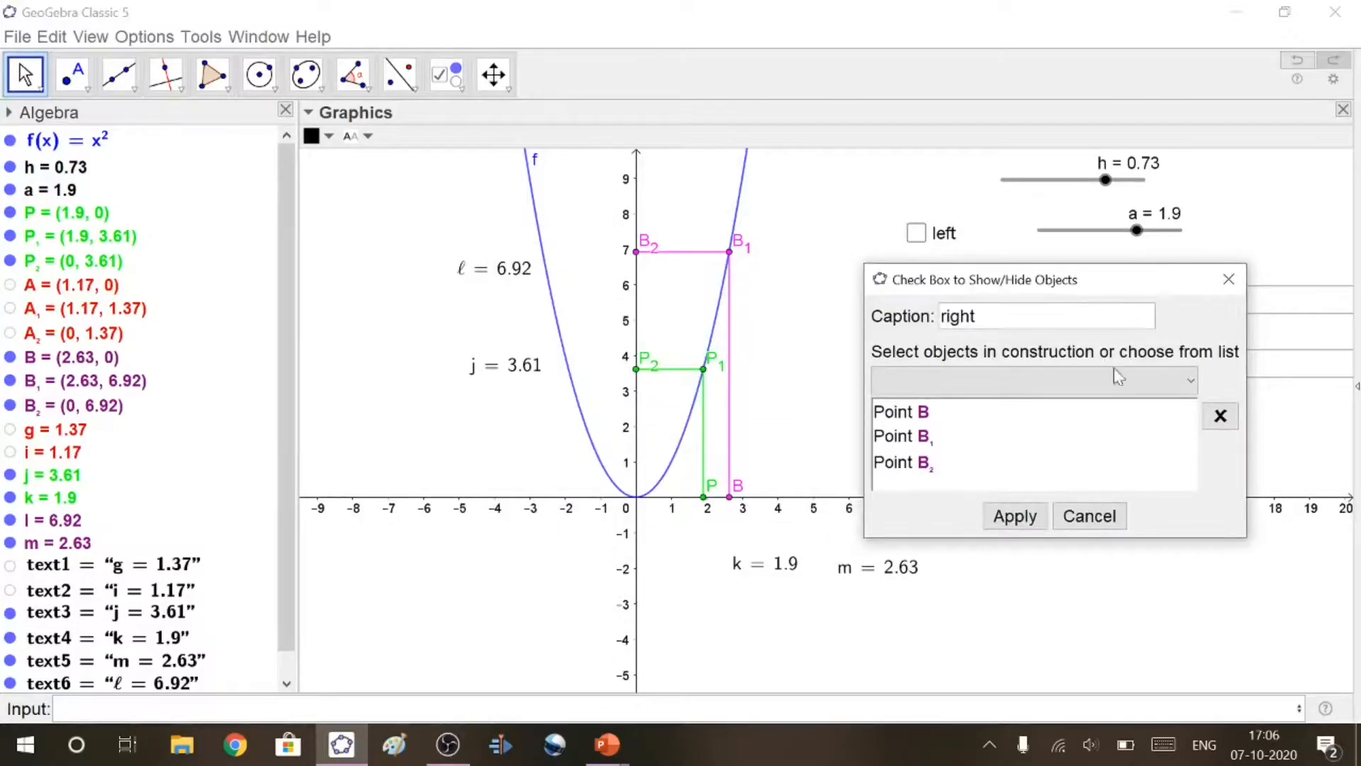
# Add segments l and m and texts text5 and text6 to the "right" check box, apply it, and switch it off
pyautogui.click(1187, 382)
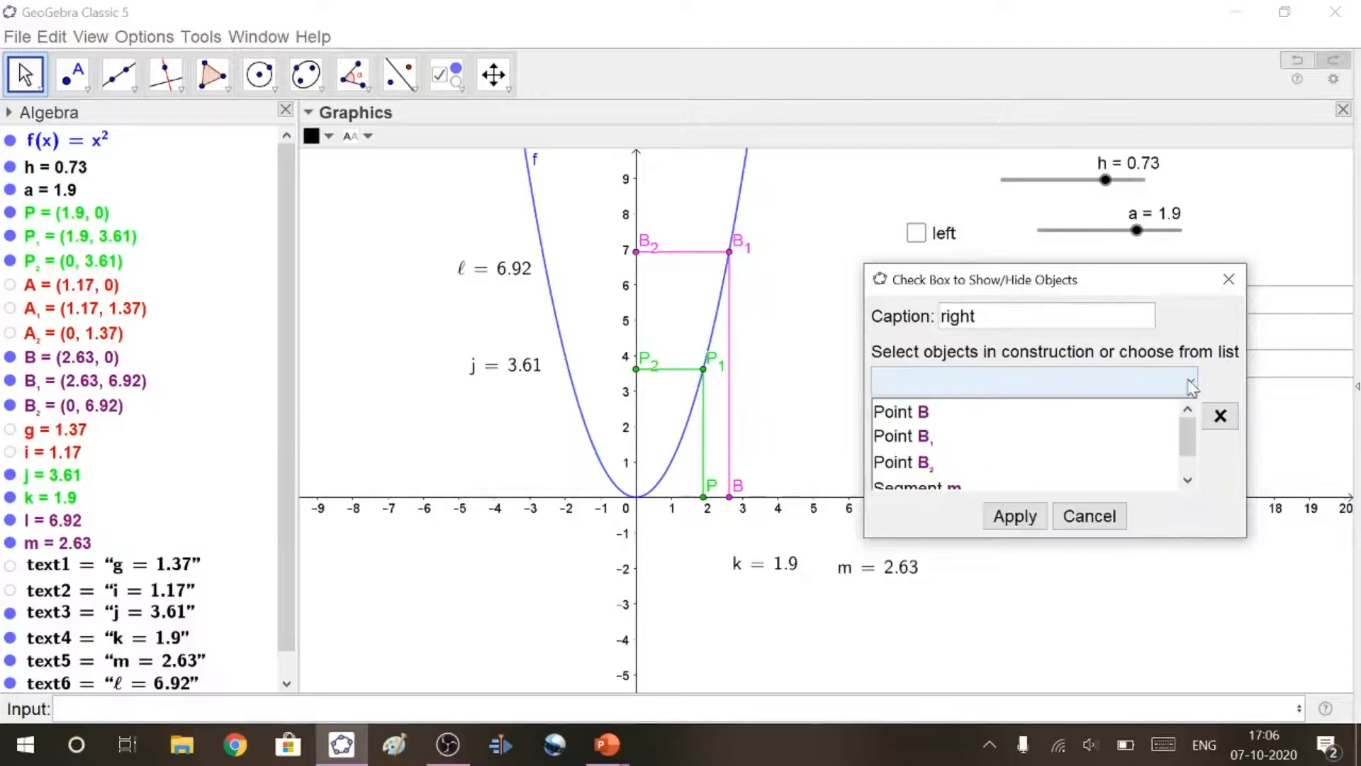
pyautogui.click(1191, 383)
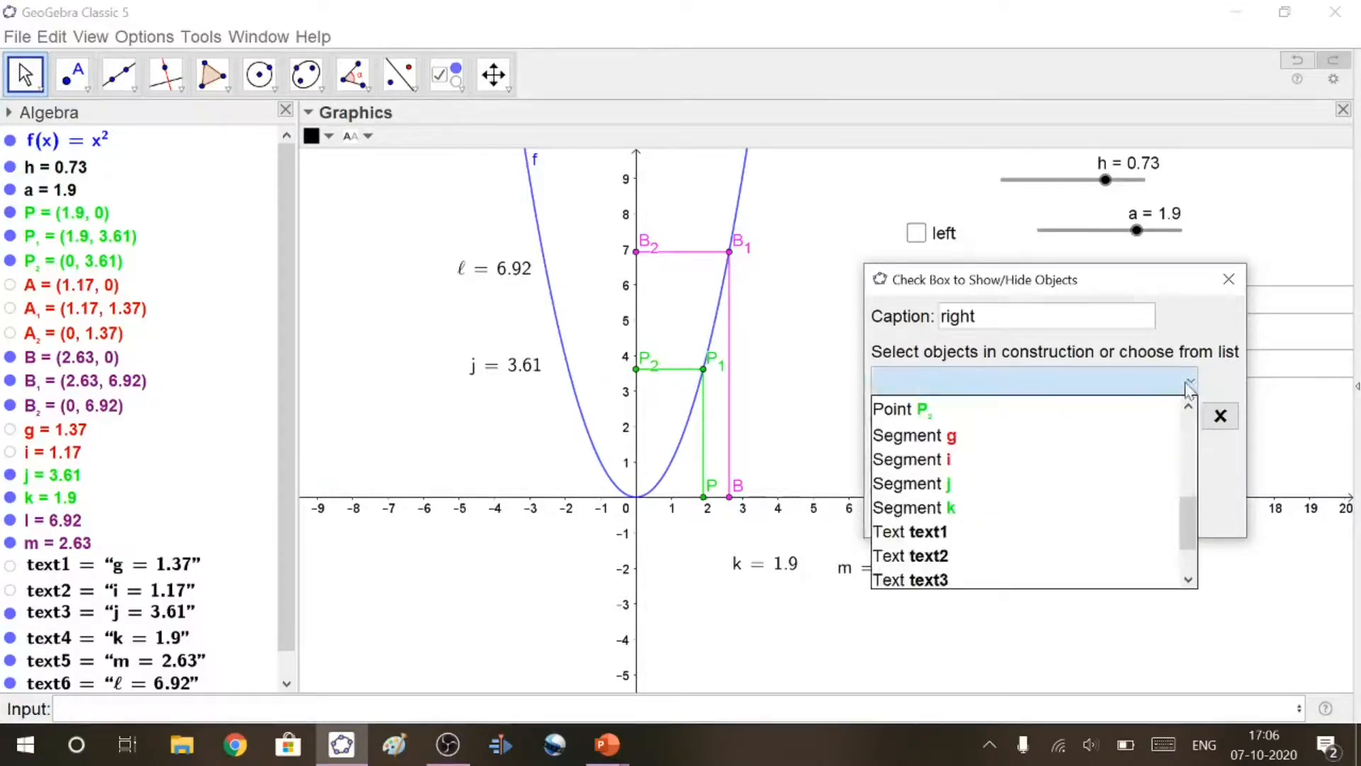
pyautogui.click(1014, 515)
pyautogui.click(931, 289)
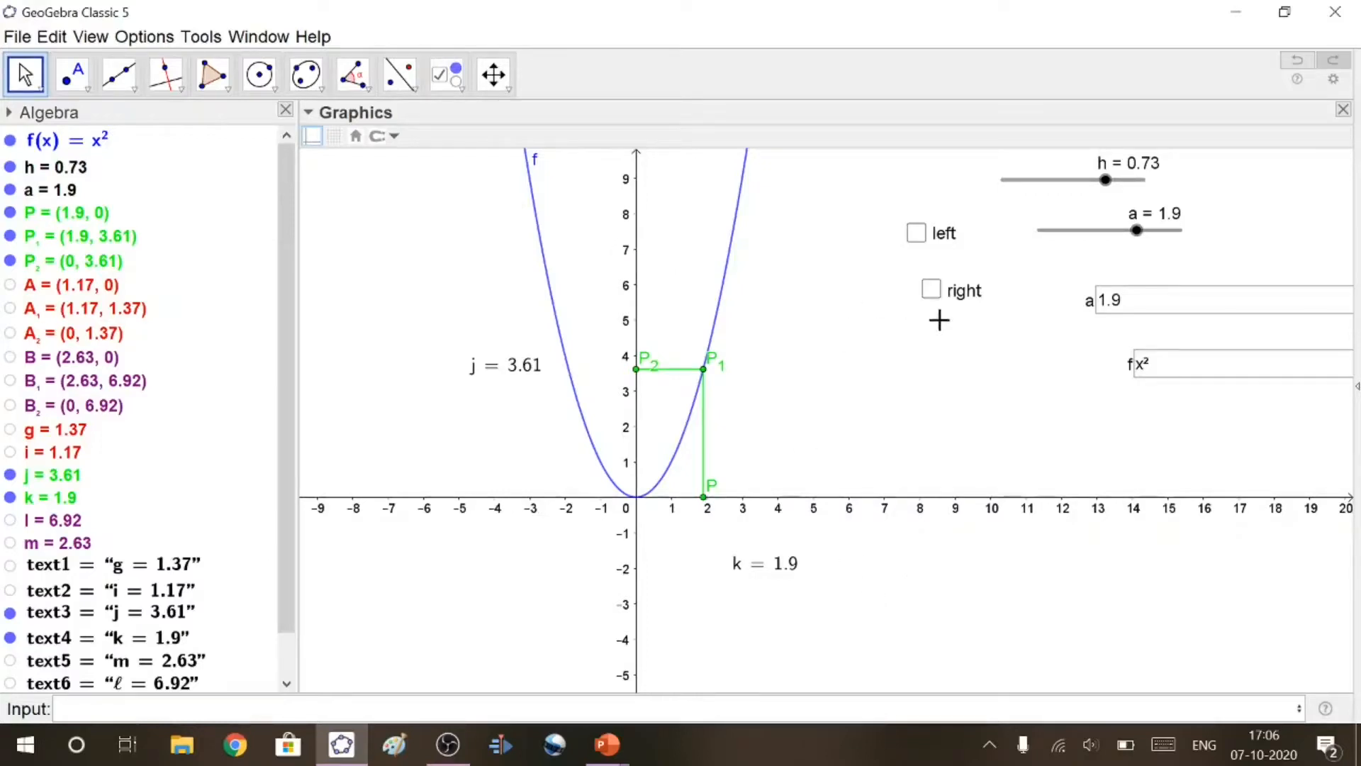
# Show the spreadsheet view and switch on both the "left" and "right" check boxes
pyautogui.click(93, 37)
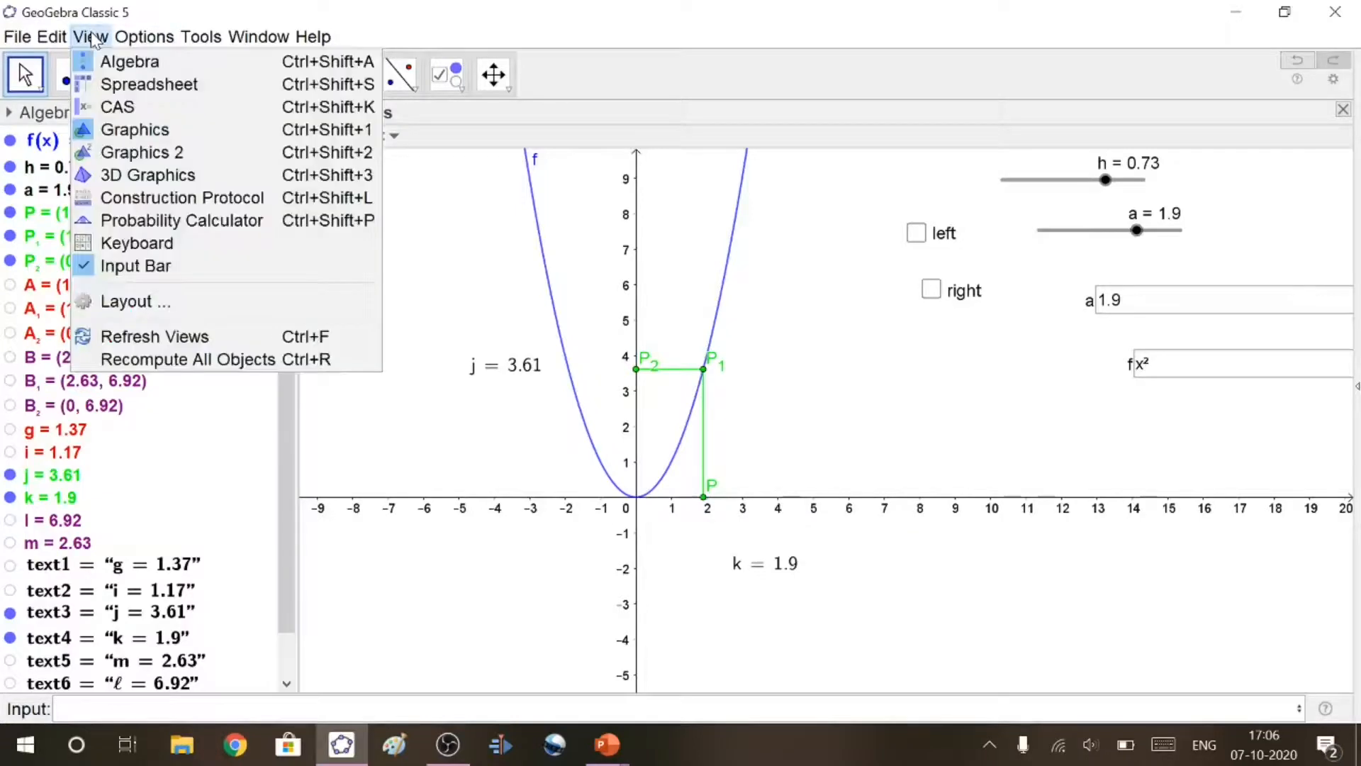
pyautogui.click(126, 85)
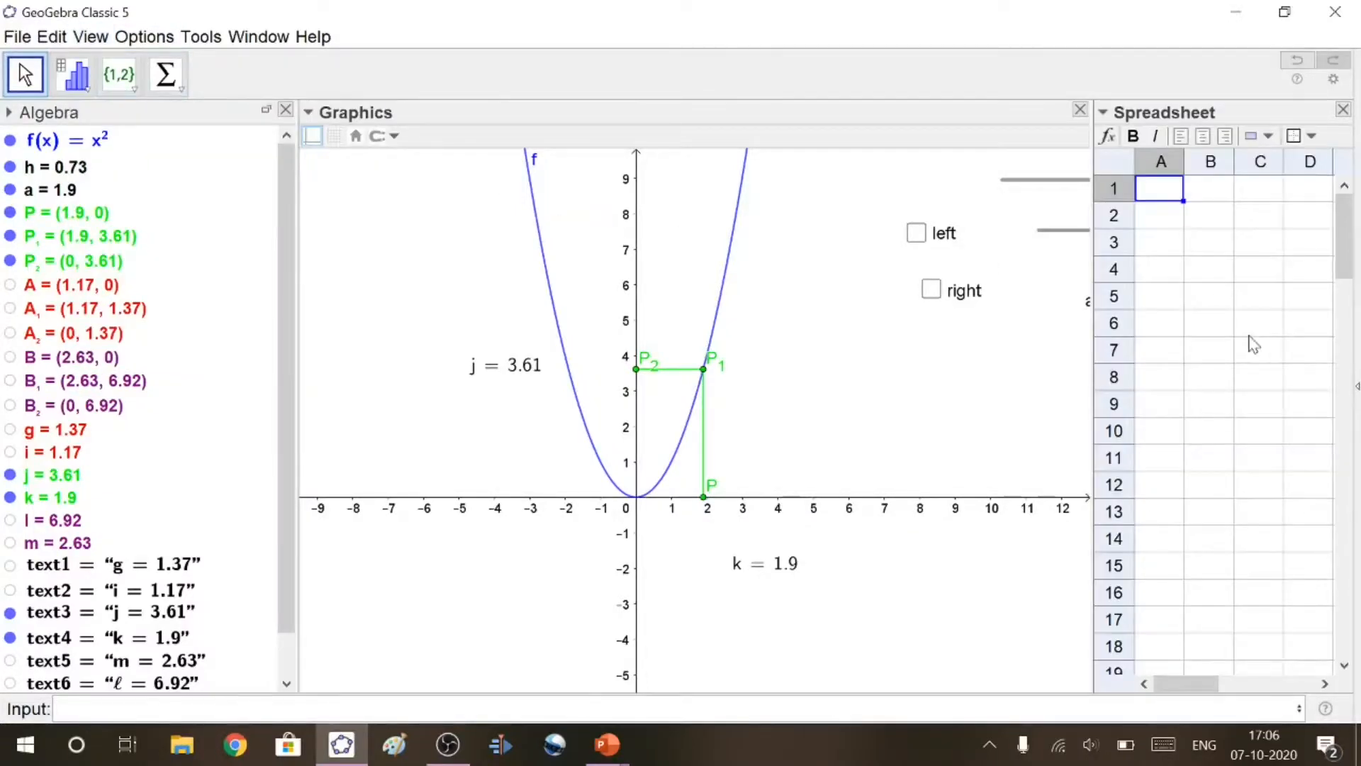
pyautogui.click(916, 233)
pyautogui.click(931, 293)
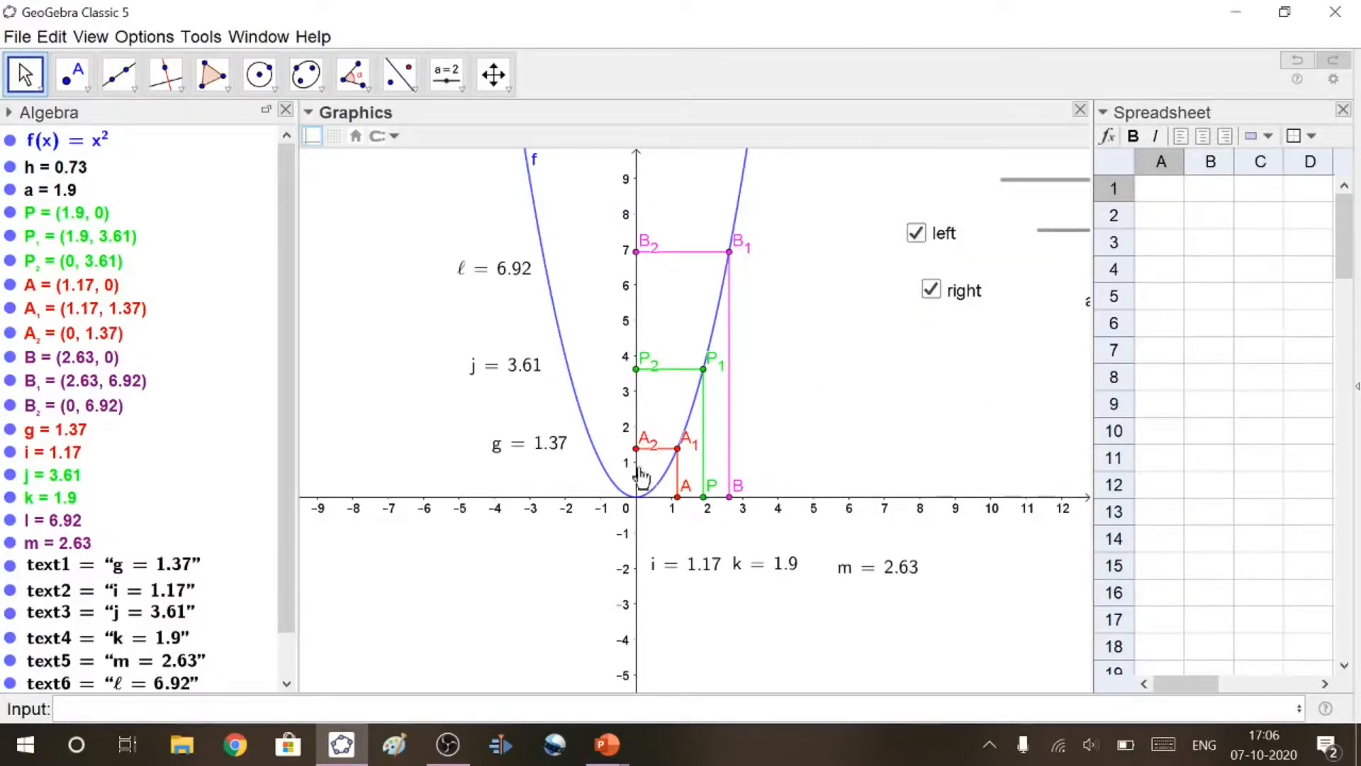
# Record the x and y values of point A_1 to the spreadsheet with a row limit of 10
pyautogui.rightClick(679, 450)
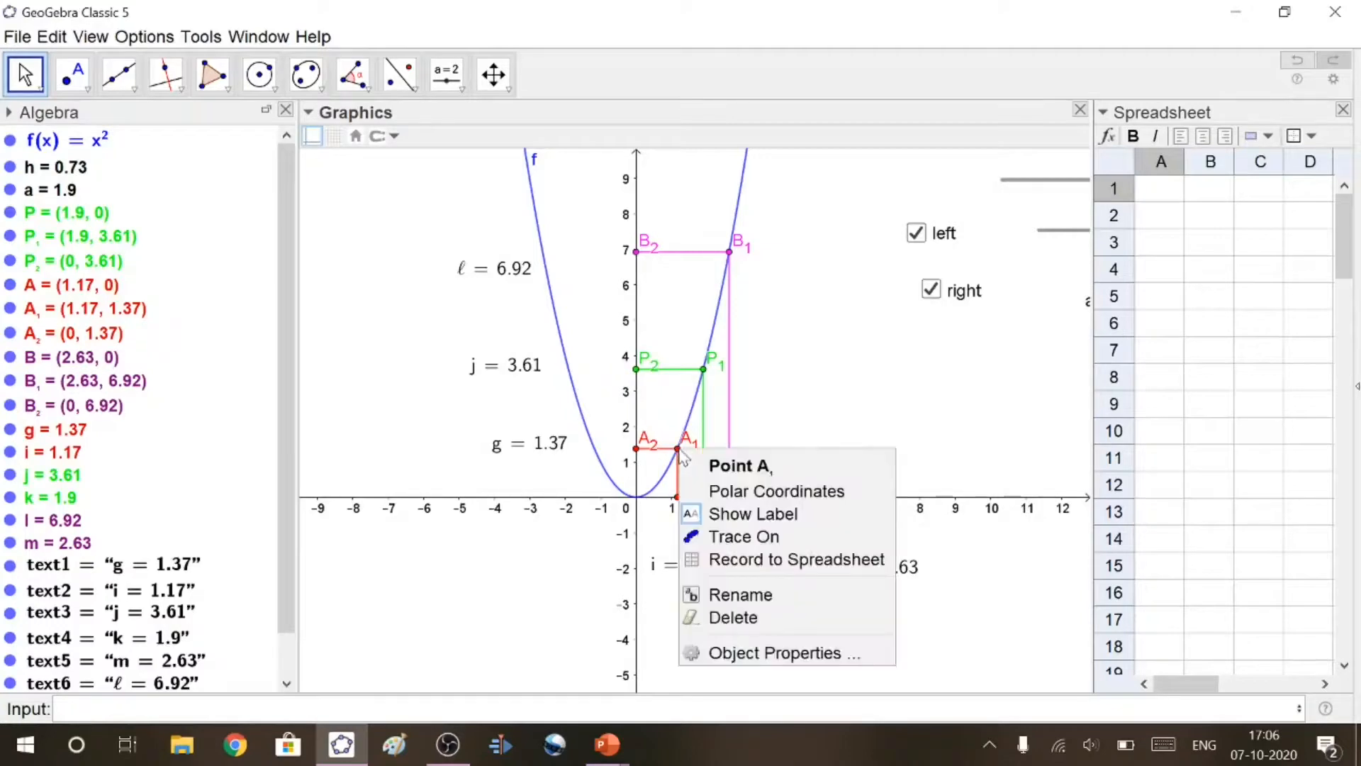
pyautogui.click(753, 561)
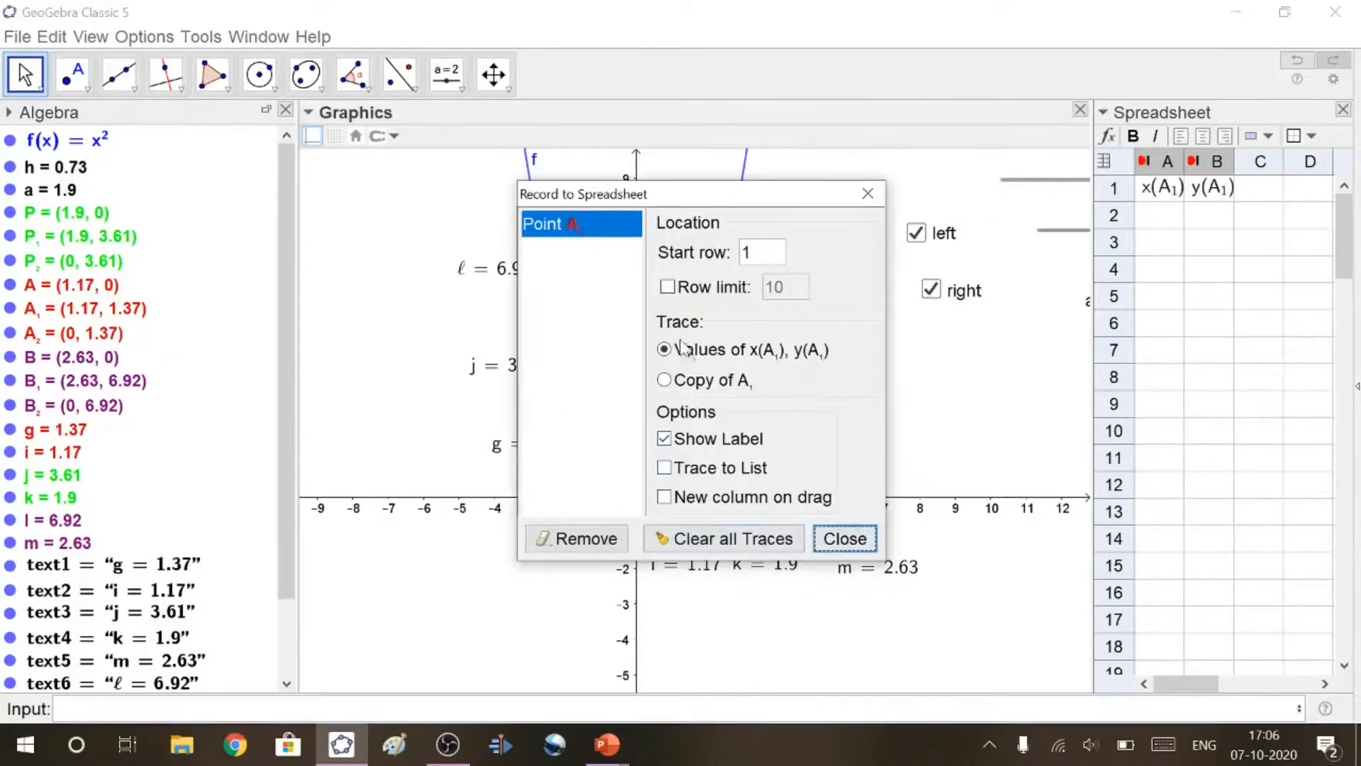
pyautogui.click(667, 287)
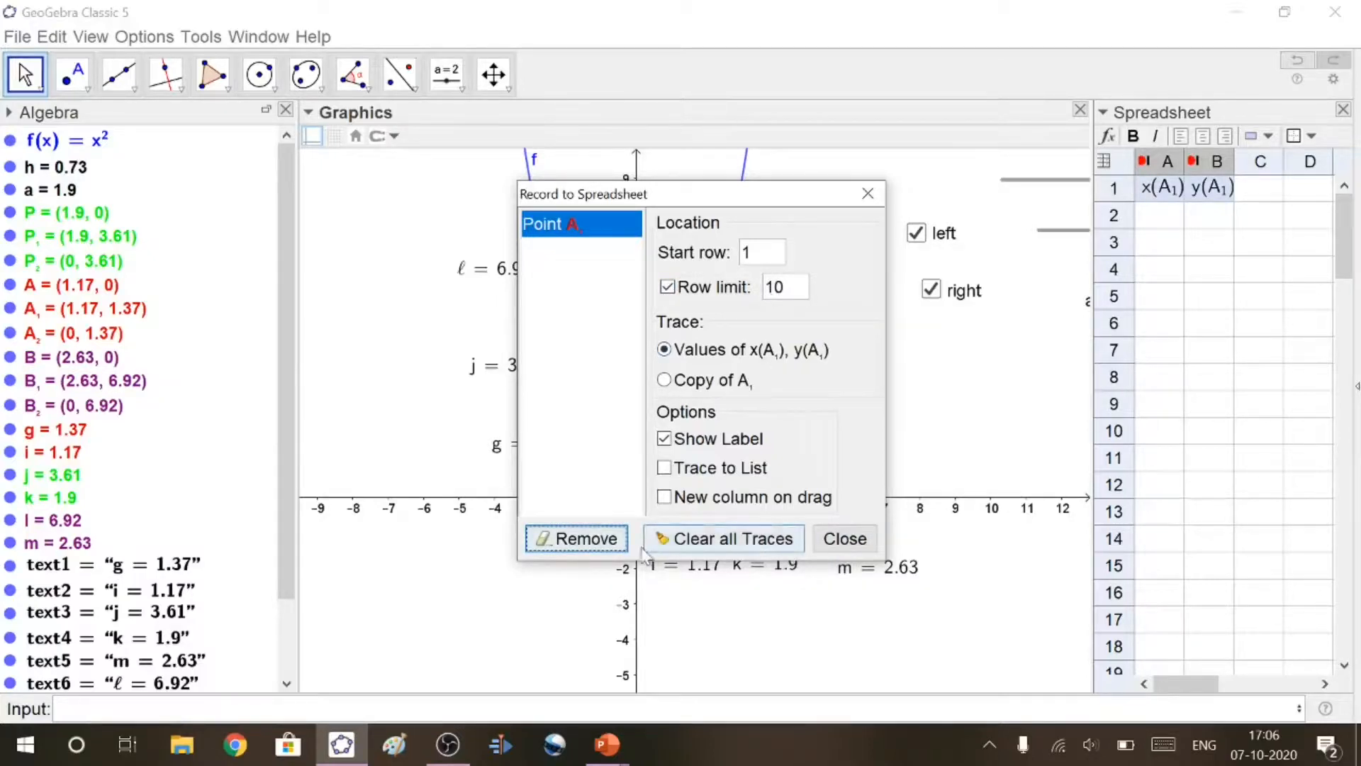
pyautogui.click(844, 539)
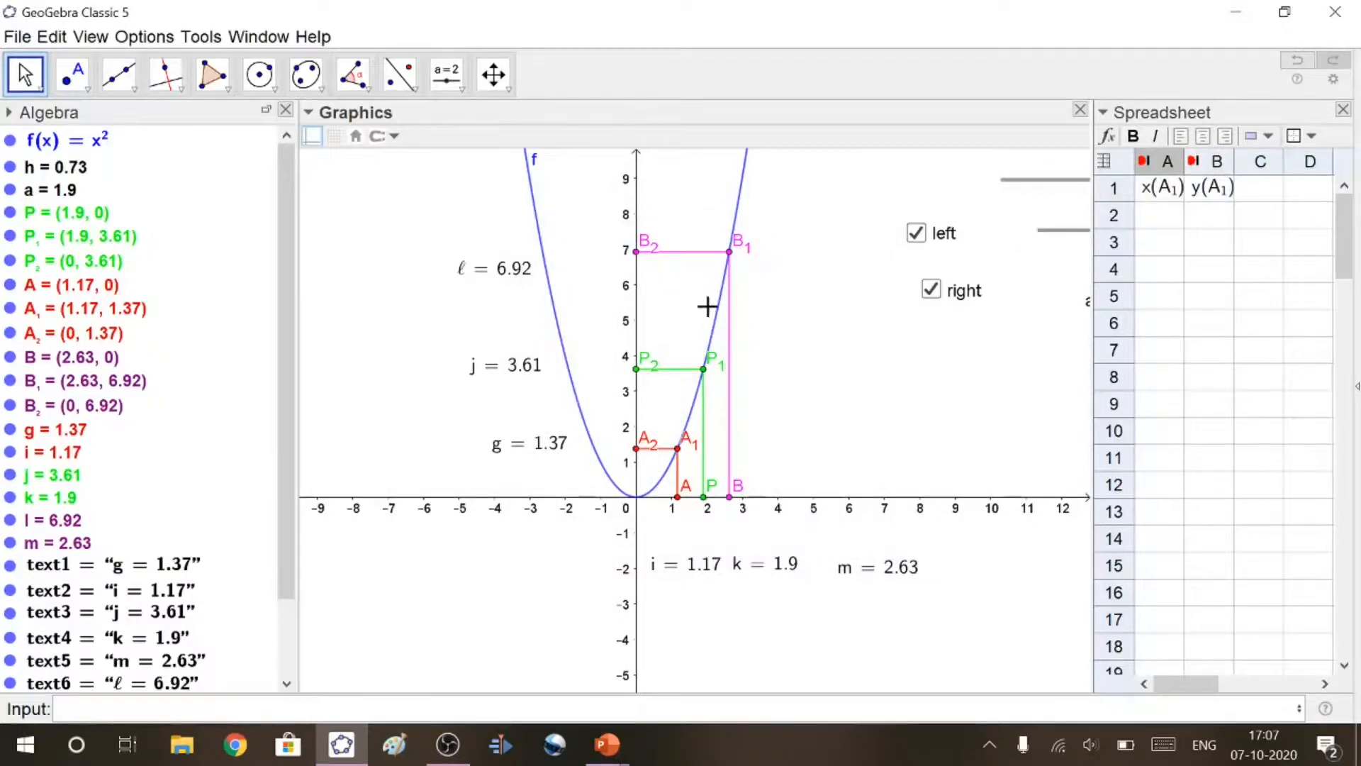
# Record the x and y values of point B_1 to the spreadsheet with a row limit of 10, and widen the graphics view
pyautogui.rightClick(731, 255)
pyautogui.click(771, 362)
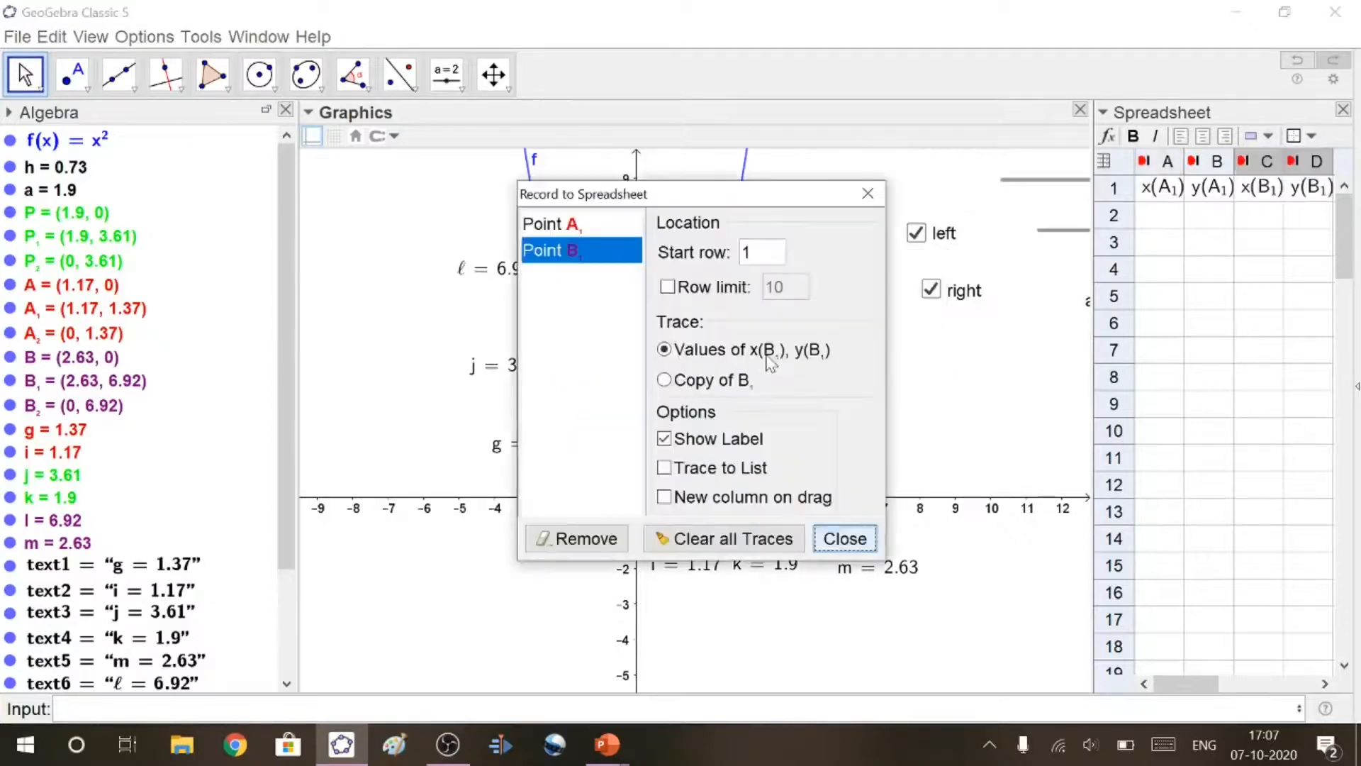
pyautogui.click(670, 290)
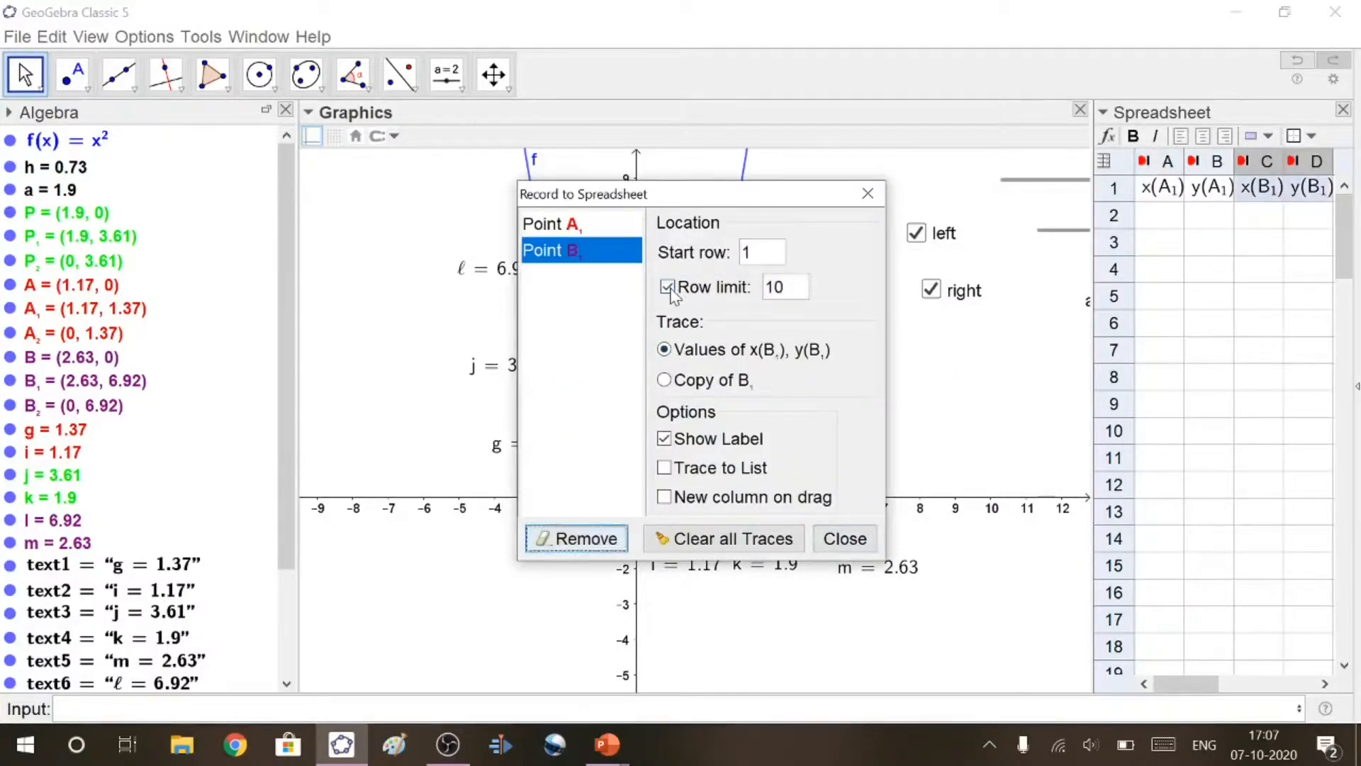
pyautogui.click(844, 535)
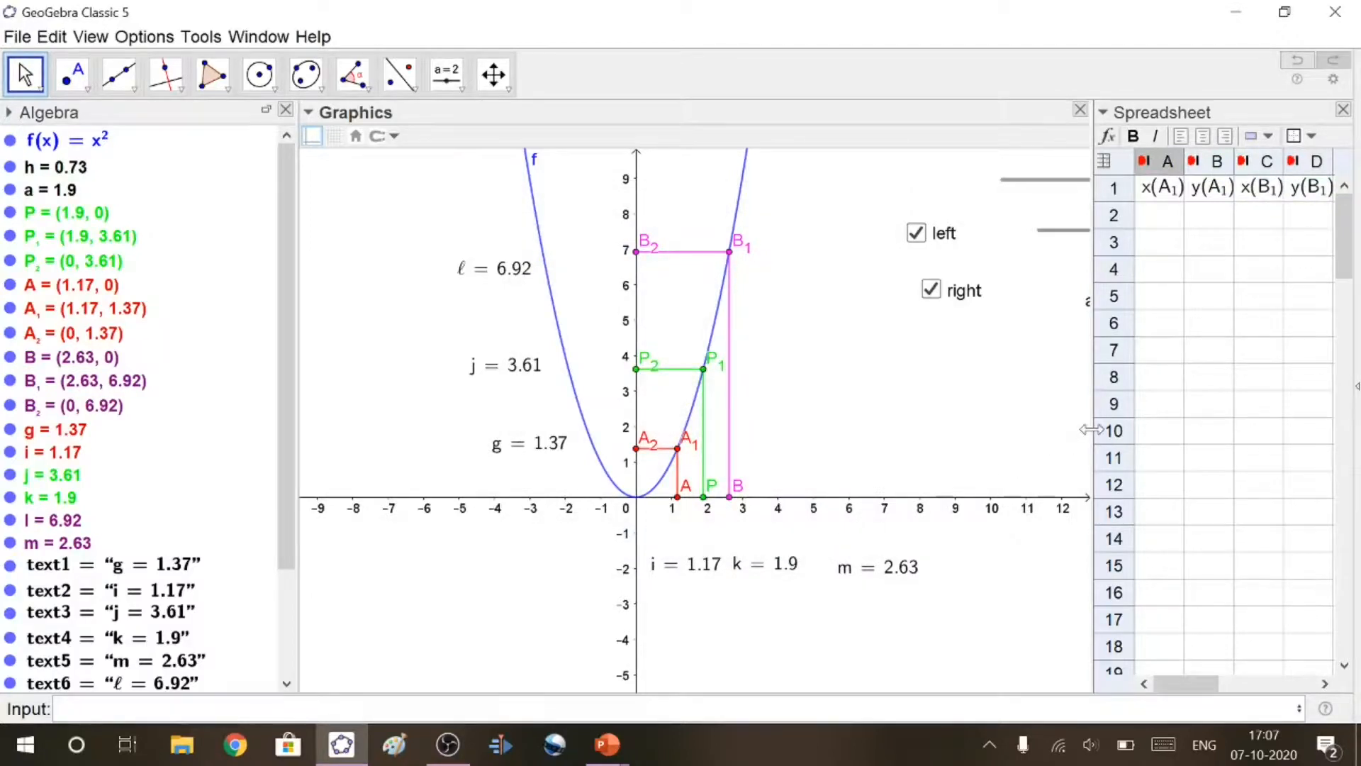
pyautogui.moveTo(1091, 430); pyautogui.dragTo(1113, 430)
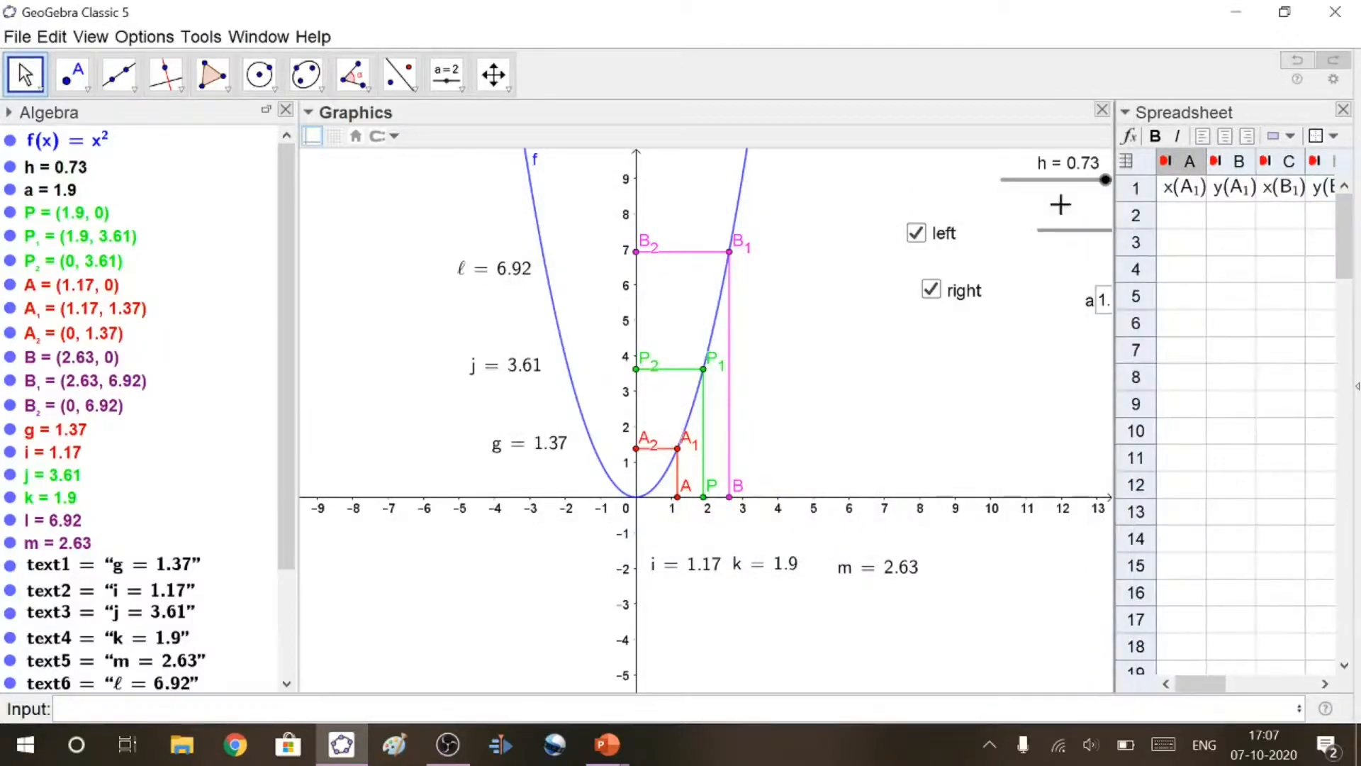
# Move the h and a sliders to just above the "left" check box and widen the spreadsheet view
pyautogui.moveTo(1065, 188); pyautogui.dragTo(966, 193)
pyautogui.click(1063, 234)
pyautogui.moveTo(1062, 236); pyautogui.dragTo(927, 212)
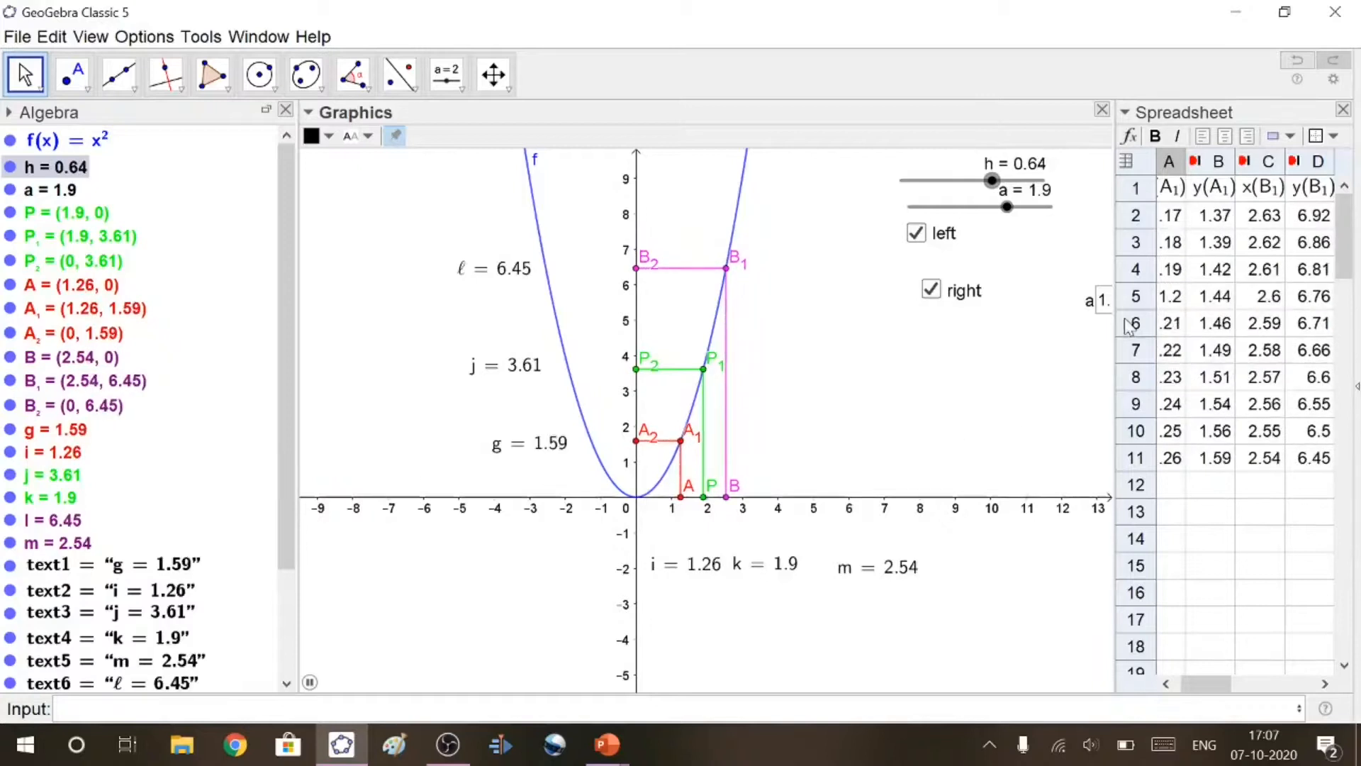
pyautogui.moveTo(1112, 333); pyautogui.dragTo(1062, 342)
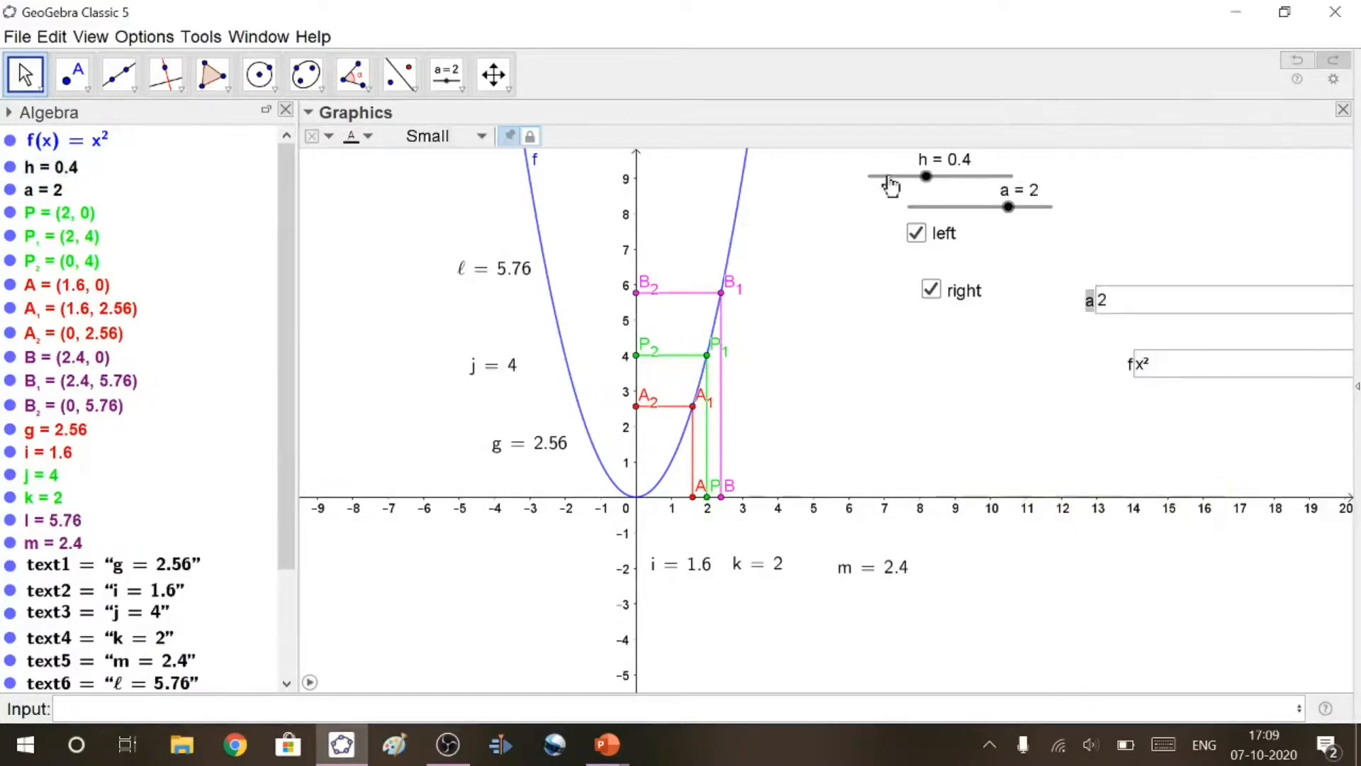
# Set the animation repeat of slider h to Decreasing in its object properties and close them
pyautogui.rightClick(890, 178)
pyautogui.click(957, 400)
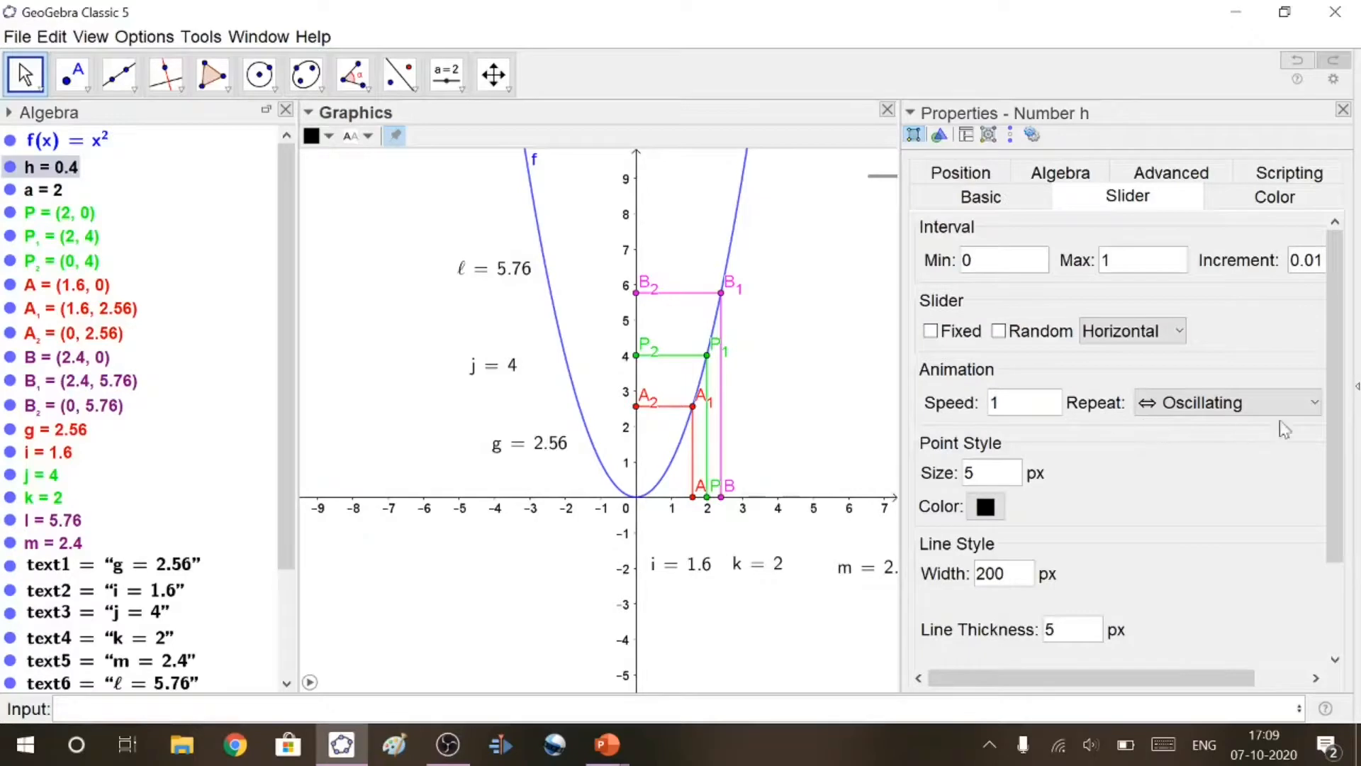
pyautogui.click(1315, 405)
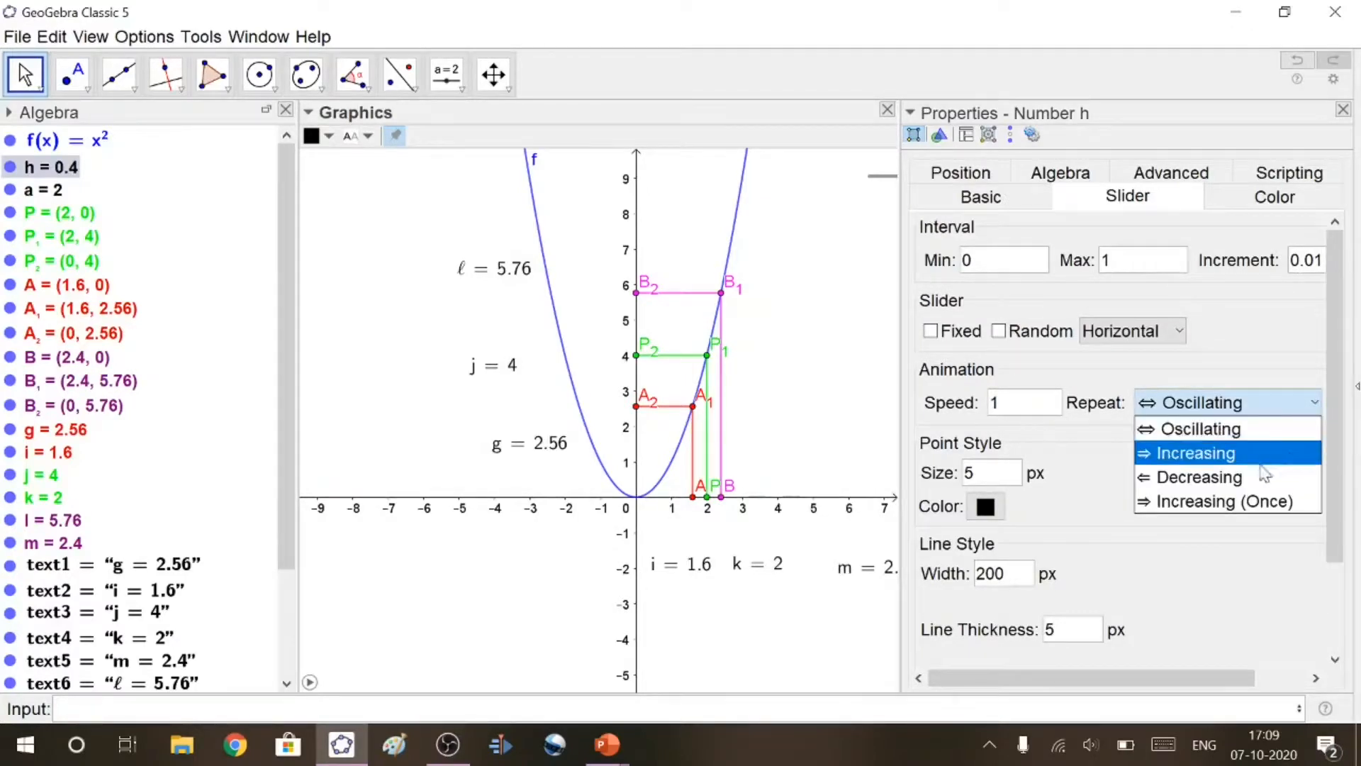
pyautogui.click(1237, 480)
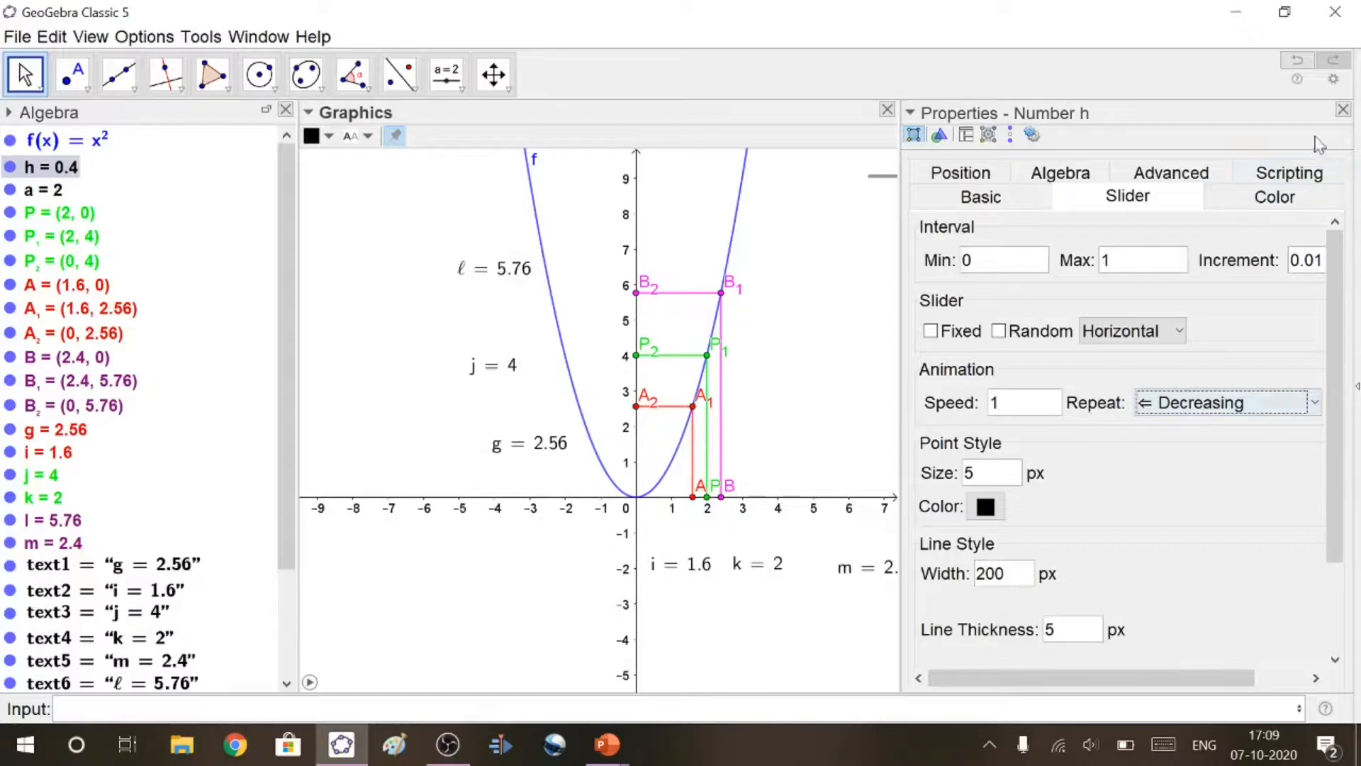
pyautogui.click(1343, 111)
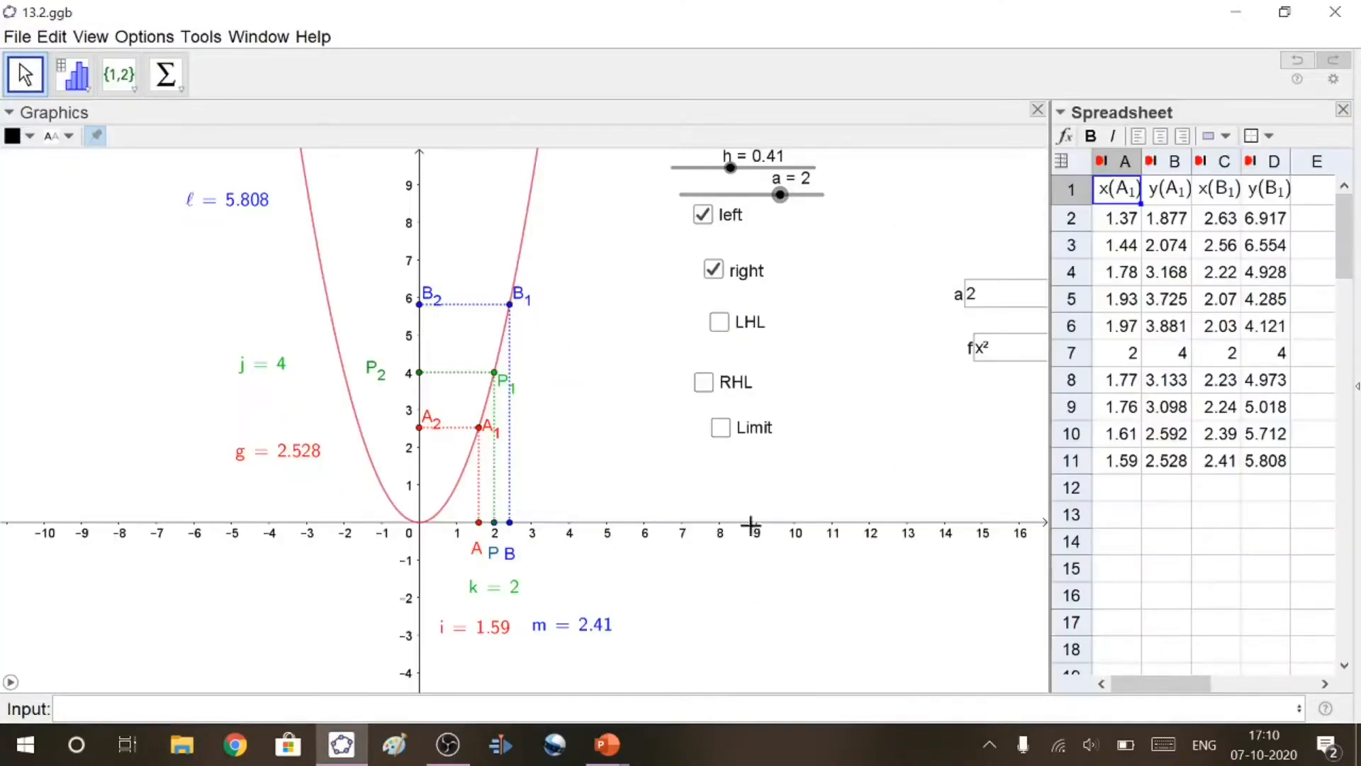
# In 13.2.ggb, switch off the "right" check box and animate slider h towards 0, pausing it near the end
pyautogui.click(715, 272)
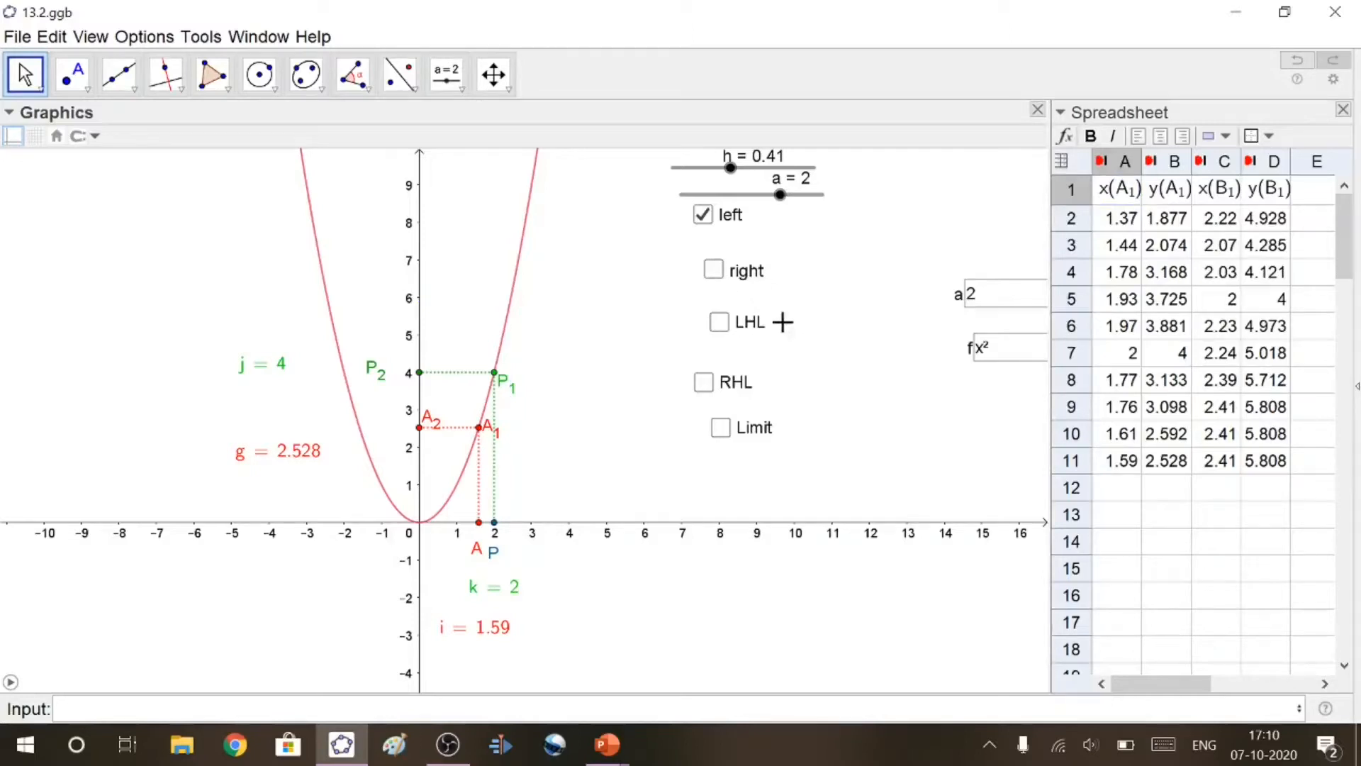
pyautogui.rightClick(731, 171)
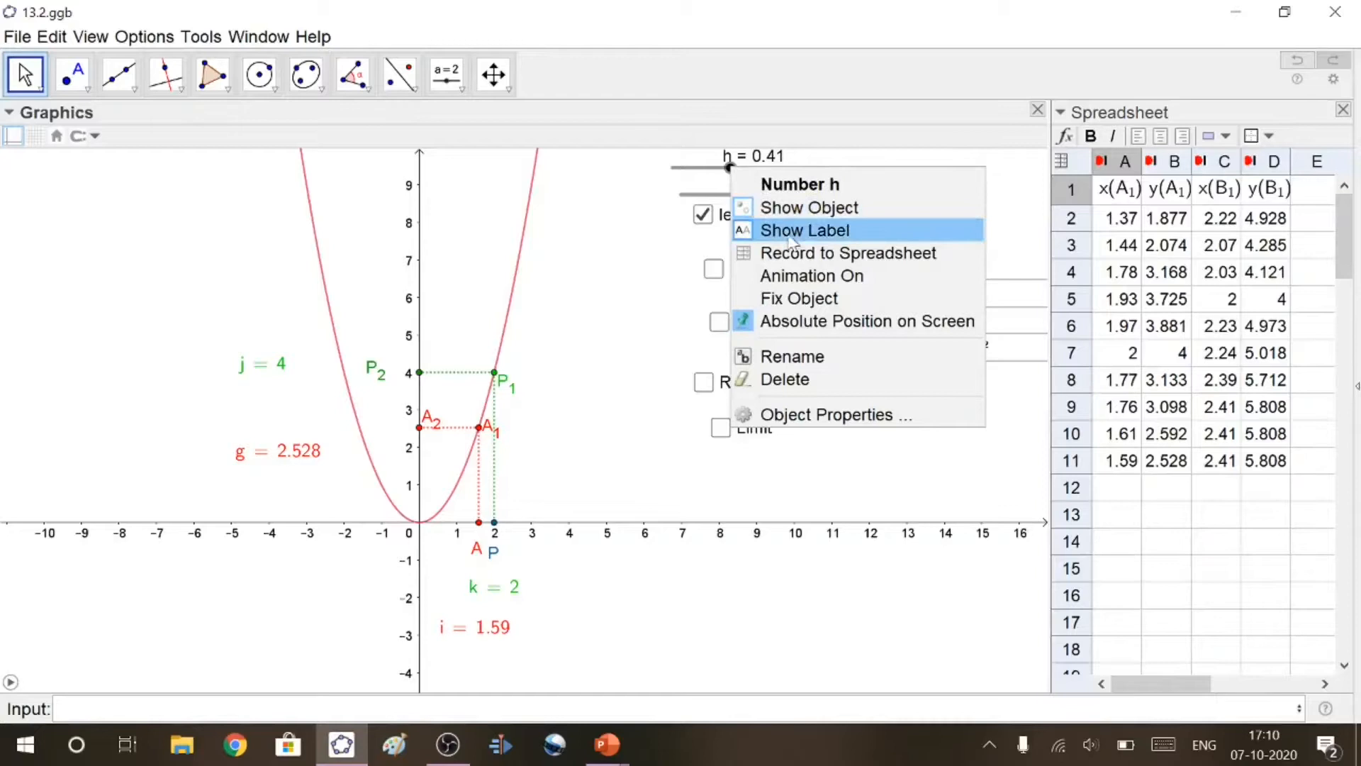
pyautogui.click(809, 276)
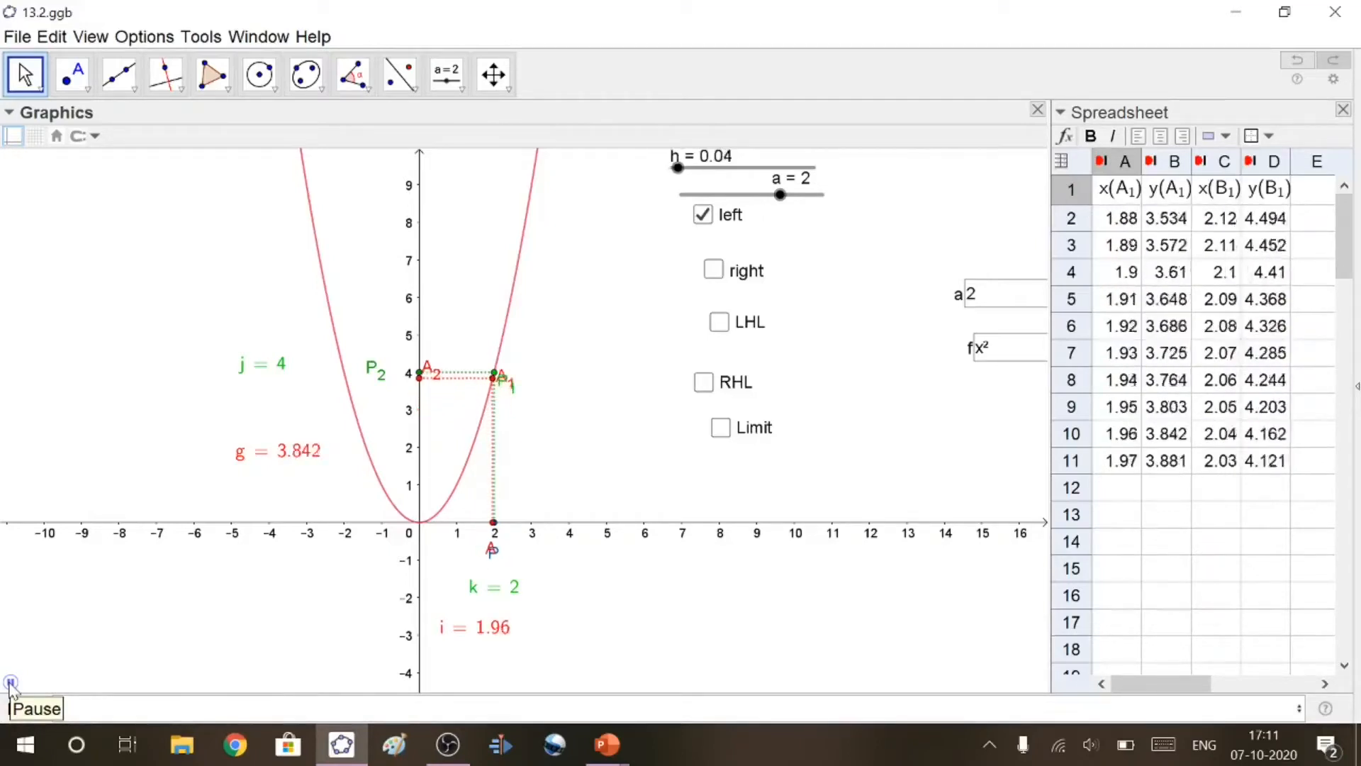
pyautogui.click(11, 683)
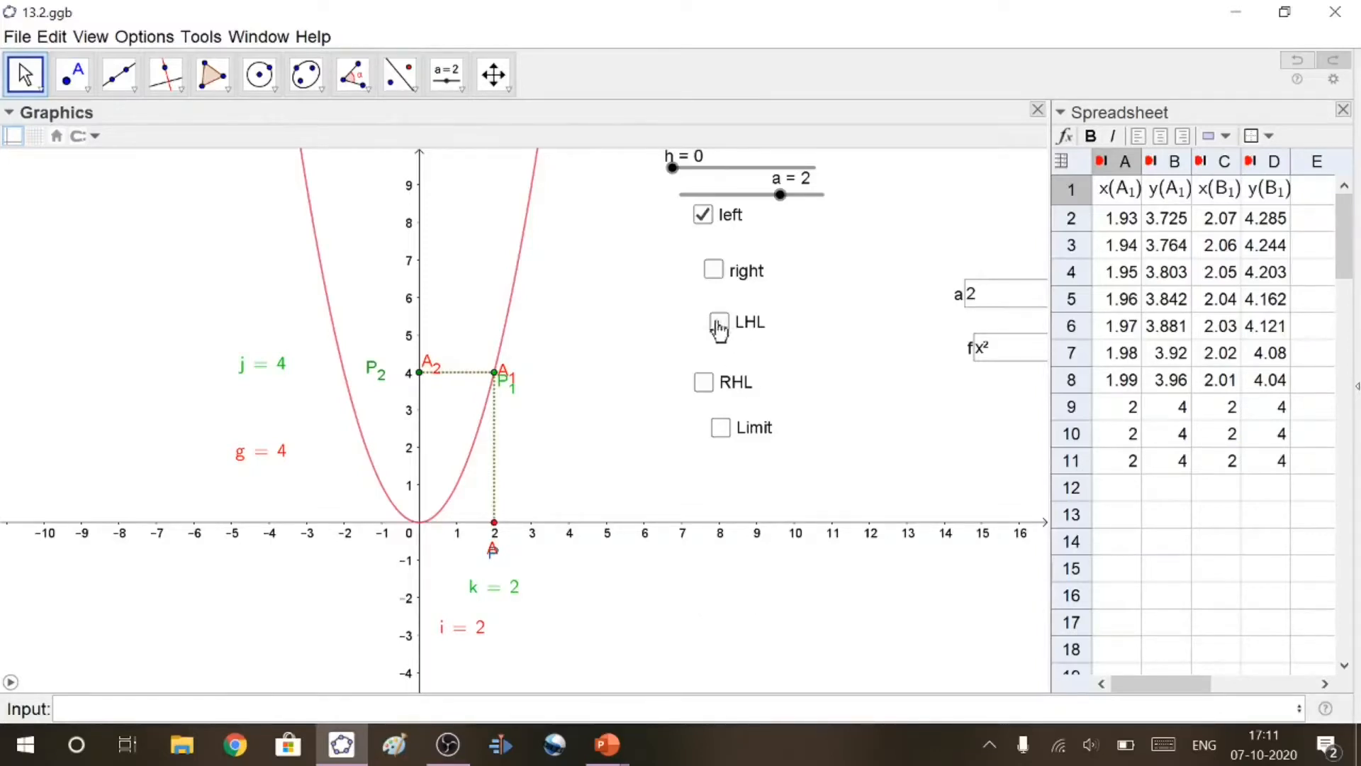
# Switch off "left" and switch on "right", and animate slider h starting from 0.99
pyautogui.click(703, 216)
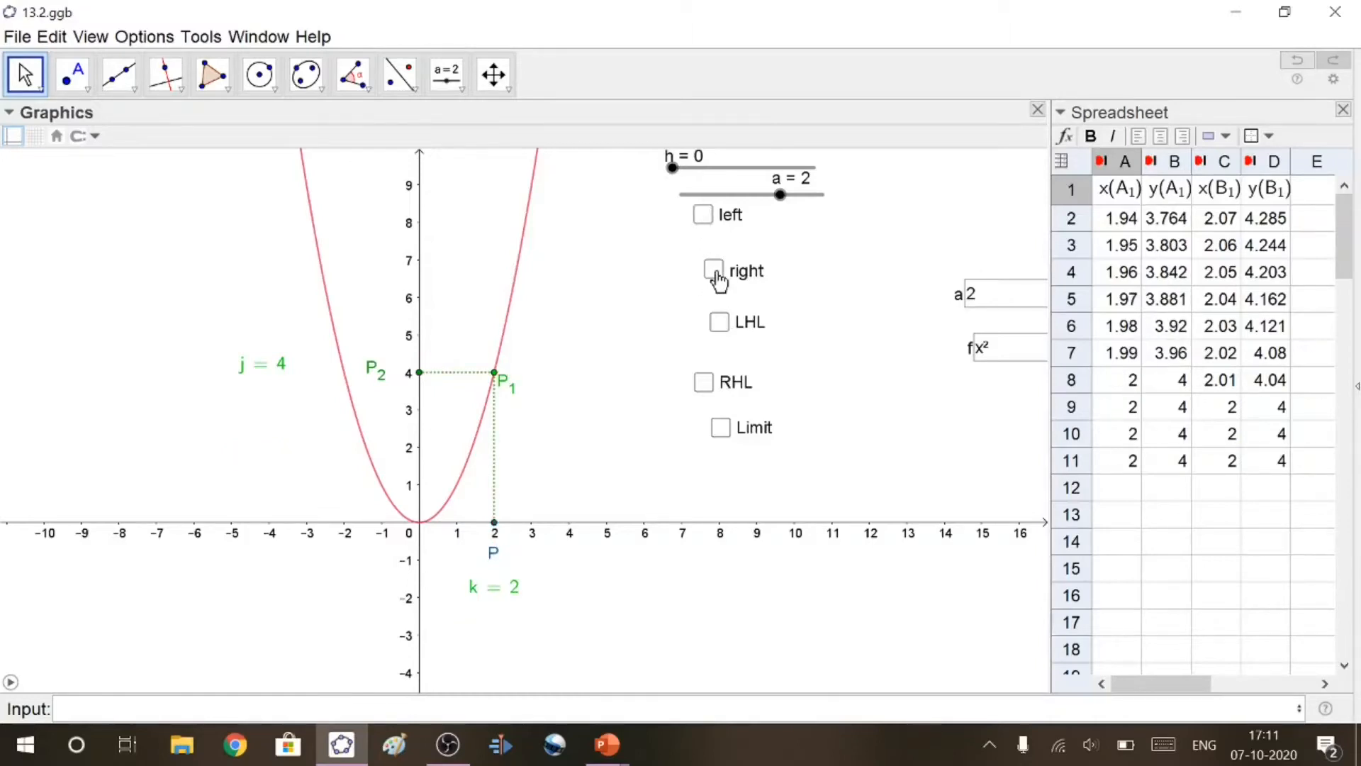
pyautogui.click(714, 271)
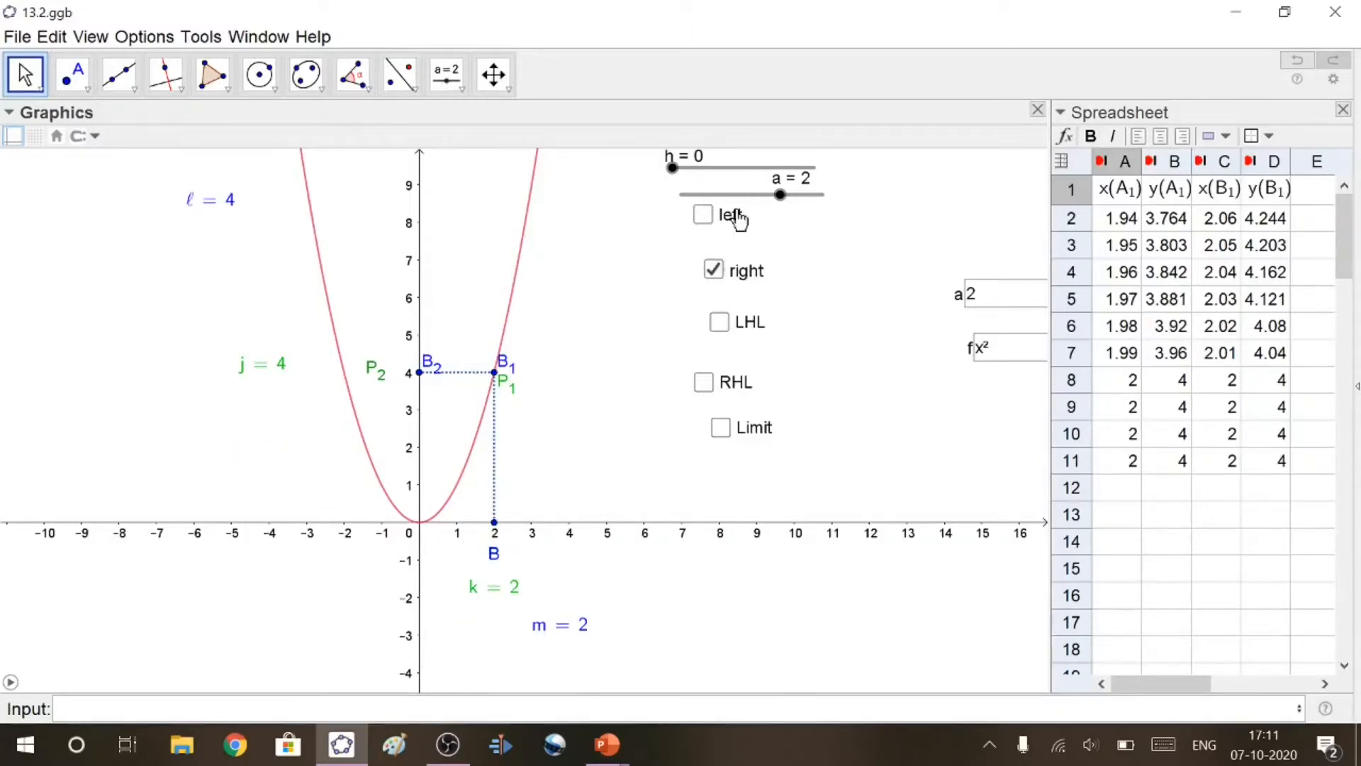
pyautogui.moveTo(674, 173); pyautogui.dragTo(814, 171)
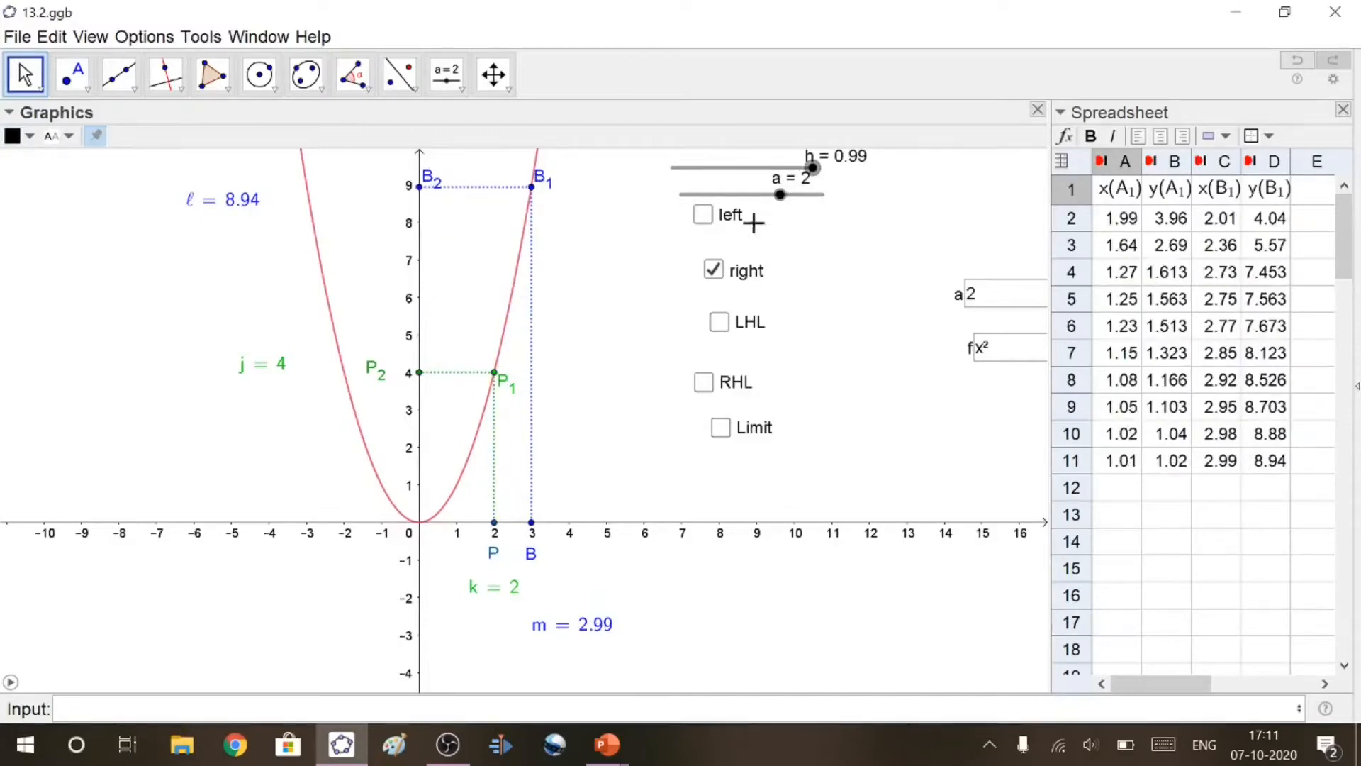
pyautogui.click(11, 682)
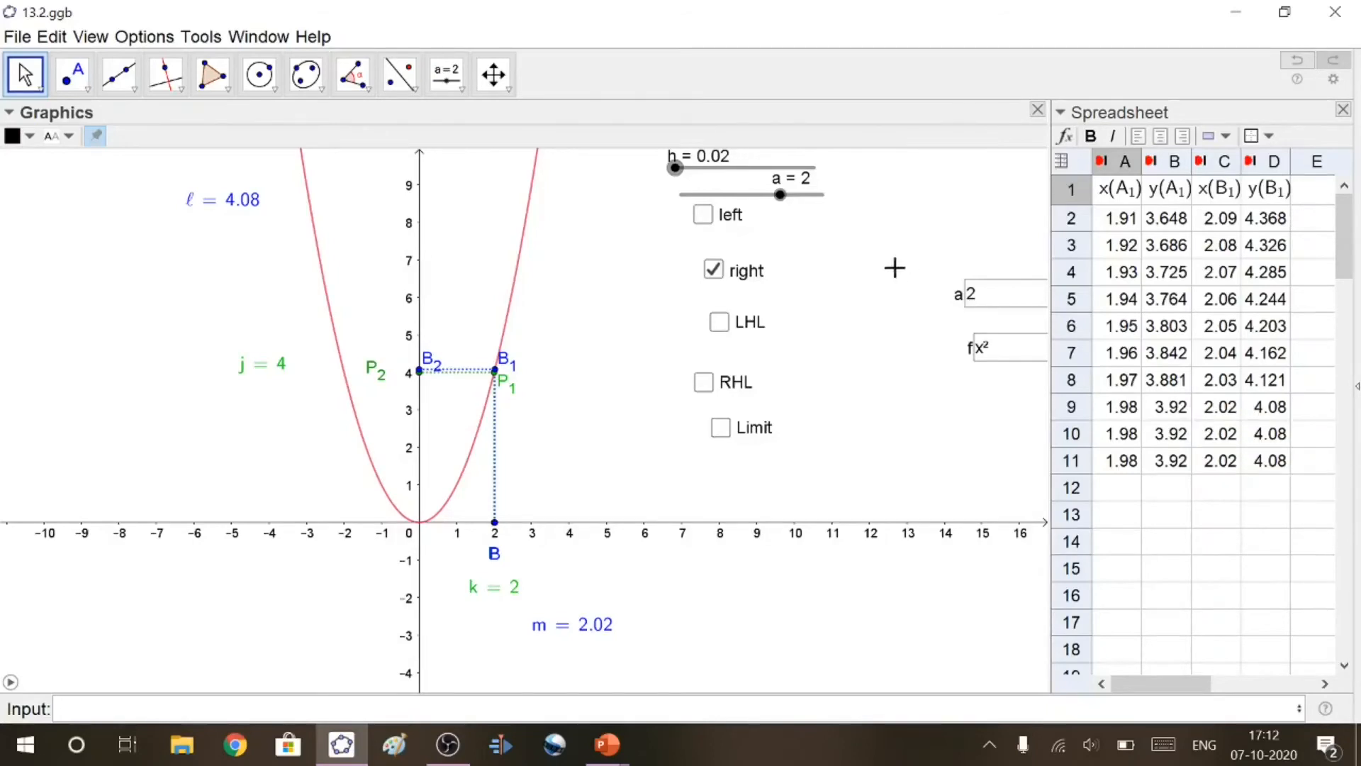
# Bring slider h down to 0 and switch on the LHL, RHL and Limit check boxes
pyautogui.moveTo(678, 171); pyautogui.dragTo(678, 169)
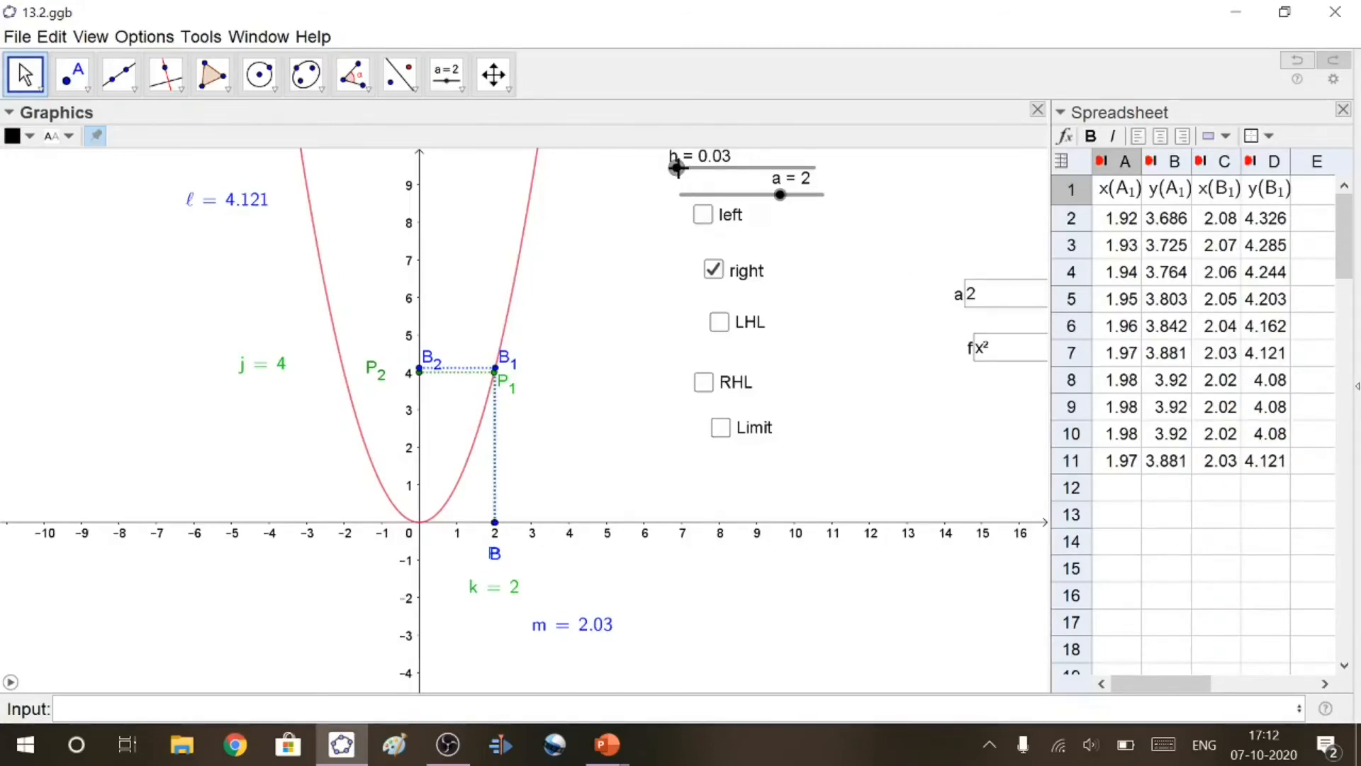
pyautogui.press('Left')
pyautogui.press('Left')
pyautogui.press('Left')
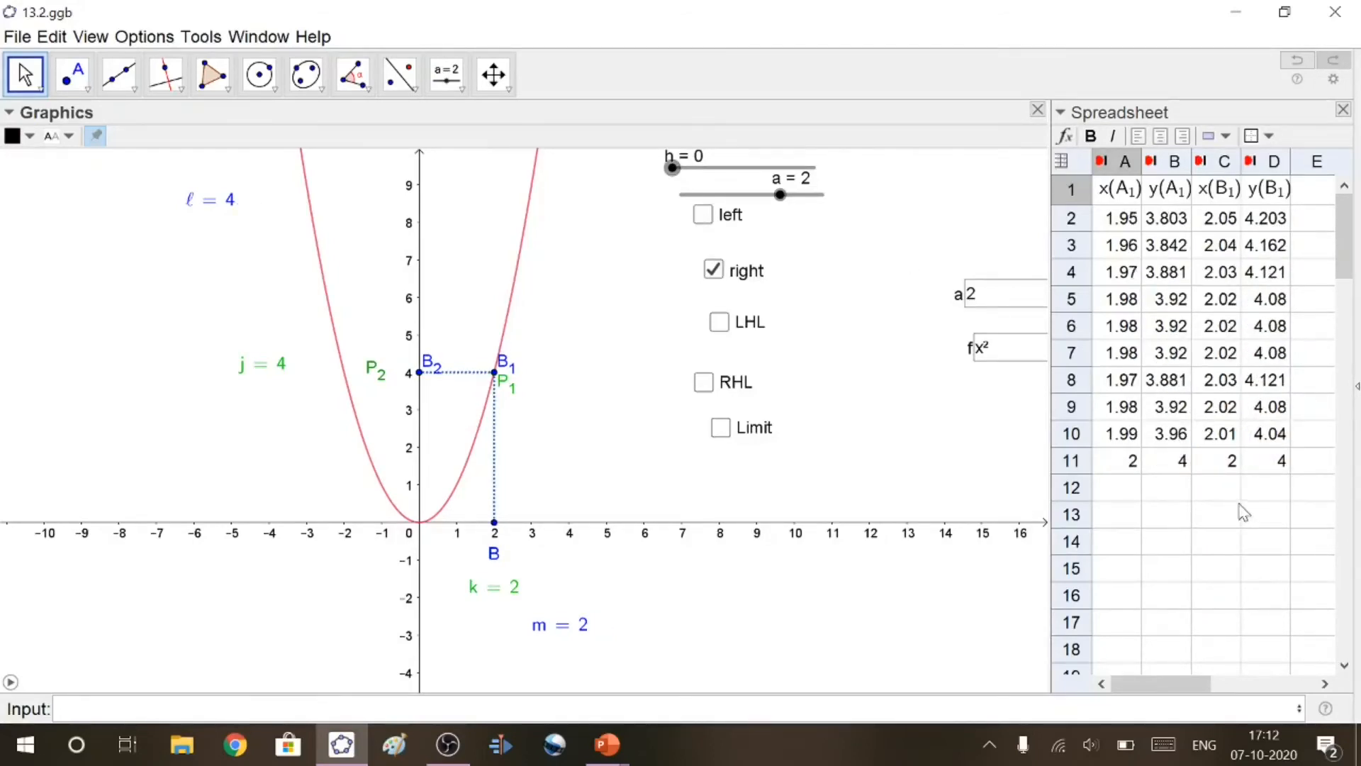
pyautogui.click(705, 388)
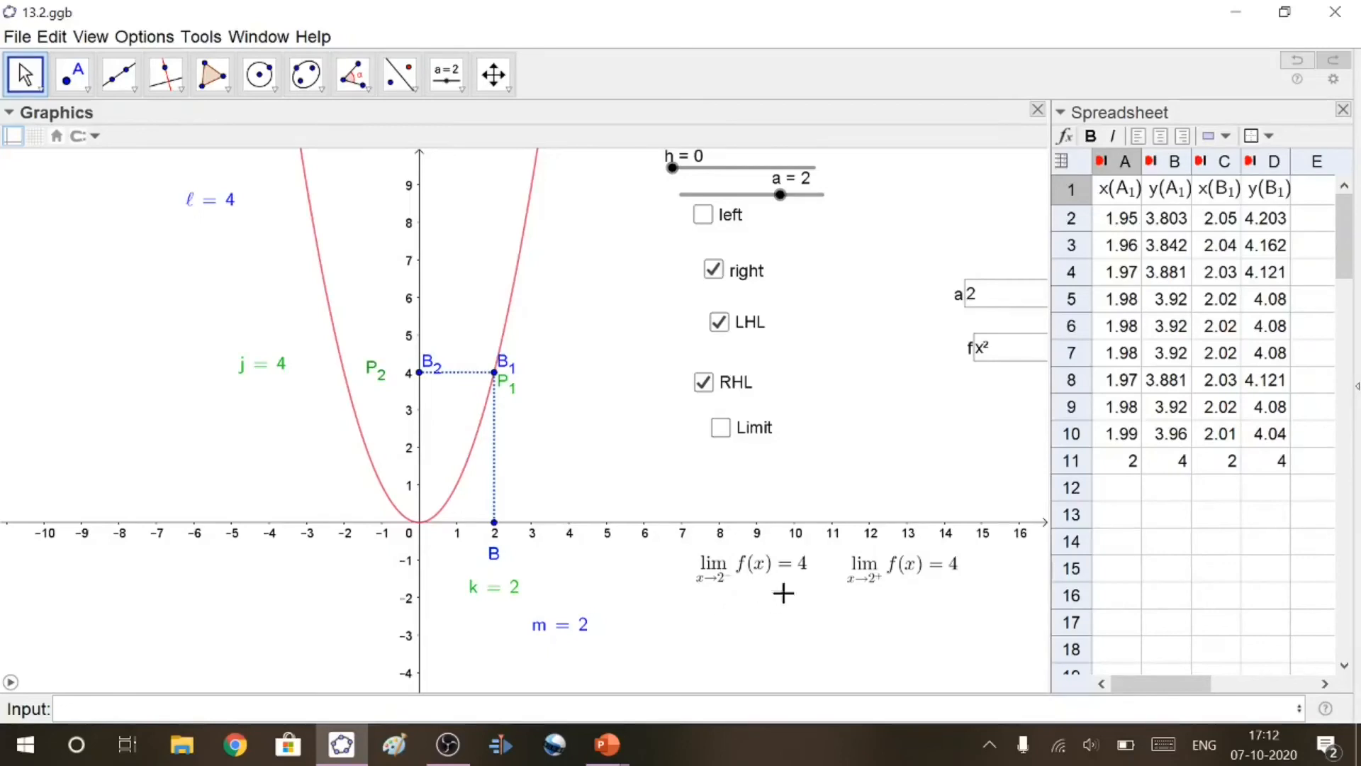
pyautogui.click(722, 429)
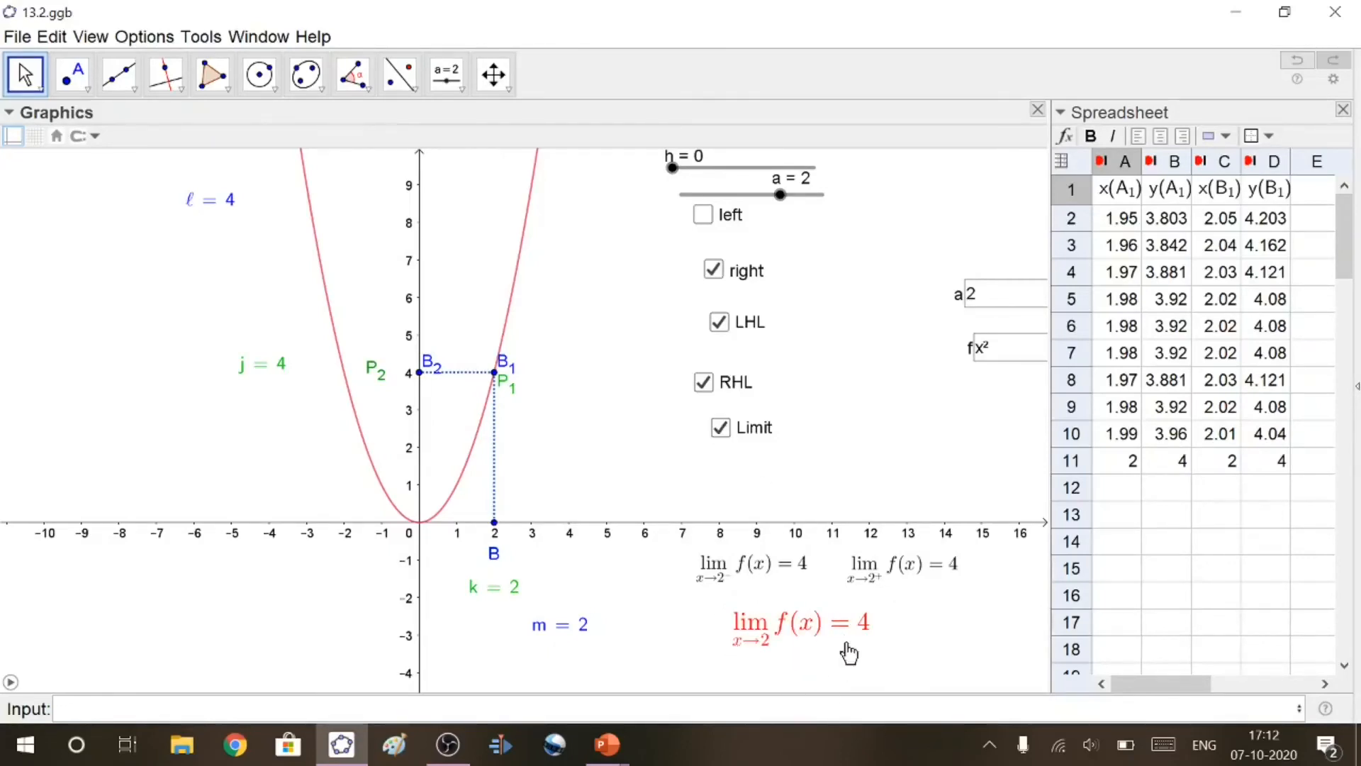